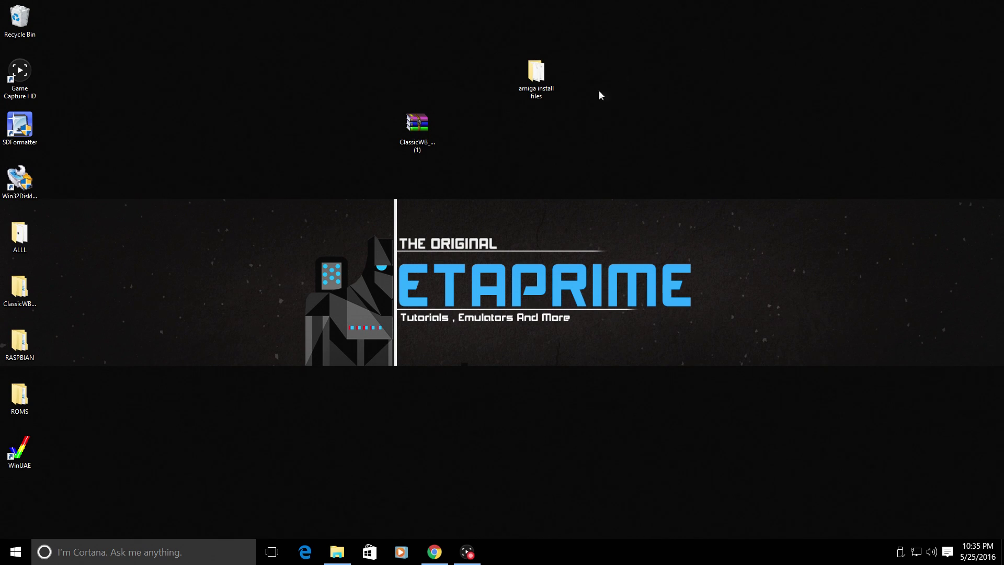
# Restore Chrome and close the KGWHD tab.
pyautogui.click(434, 551)
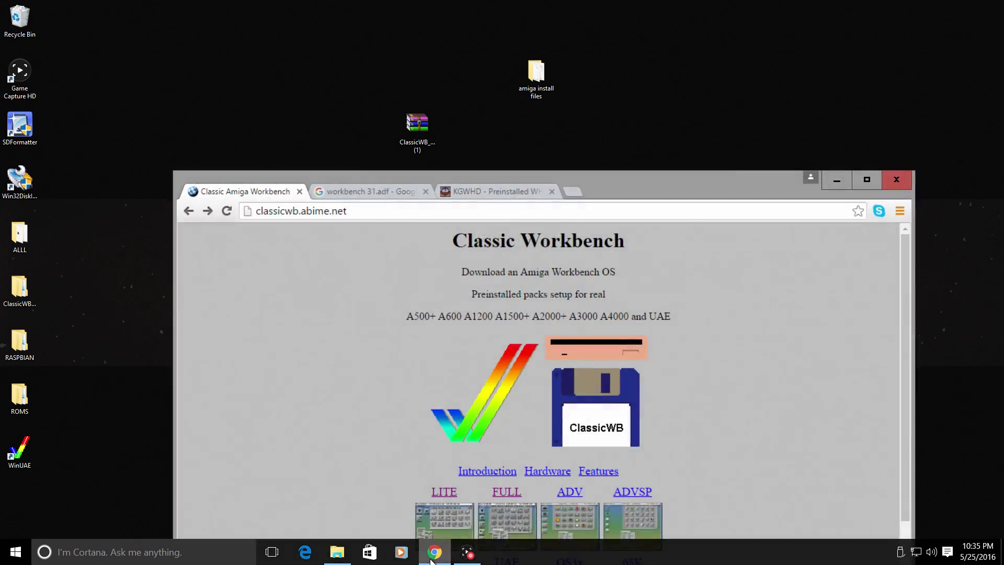
pyautogui.click(487, 193)
pyautogui.moveTo(603, 183)
pyautogui.mouseDown()
pyautogui.moveTo(624, 159)
pyautogui.moveTo(599, 84)
pyautogui.mouseUp()
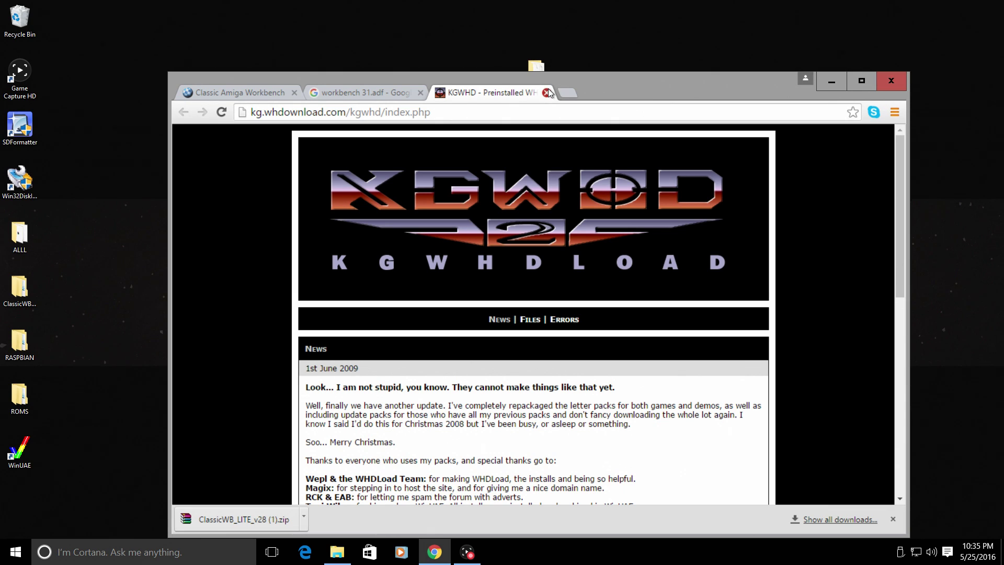
pyautogui.click(547, 93)
pyautogui.click(419, 93)
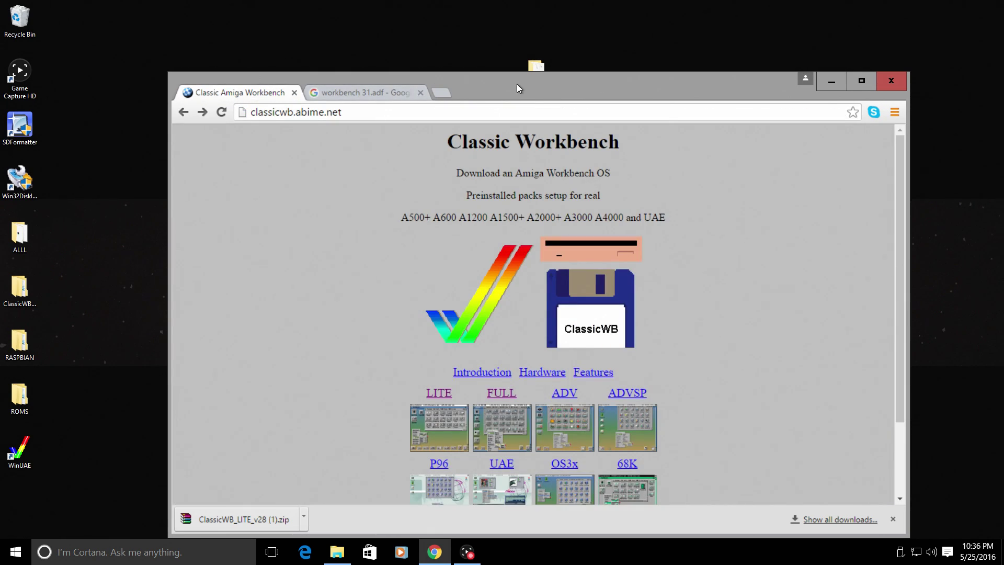
pyautogui.moveTo(517, 84); pyautogui.dragTo(487, 42)
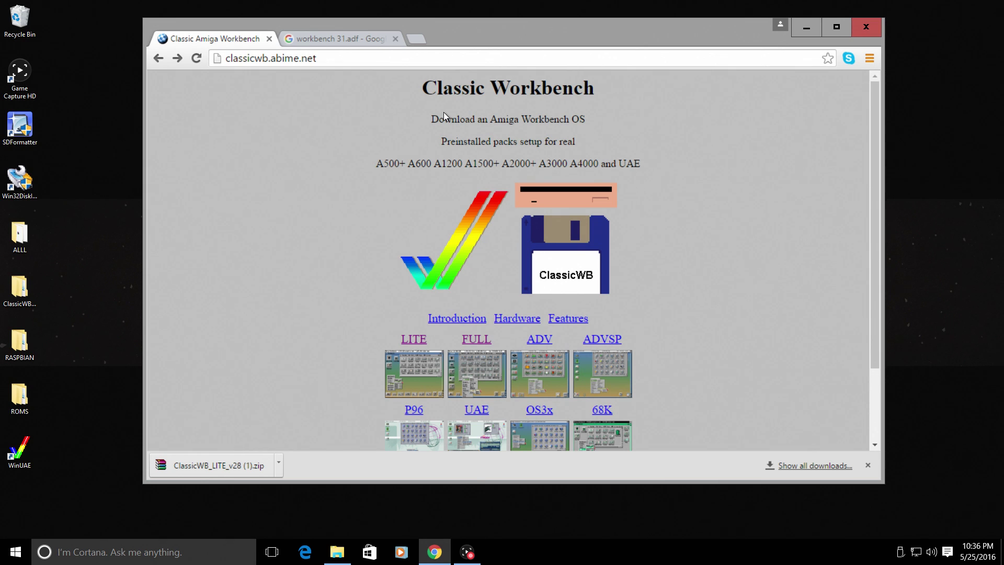
# Download the ClassicWB LITE v28 zip from the Classic Workbench download page.
pyautogui.click(415, 343)
pyautogui.click(497, 149)
pyautogui.click(404, 322)
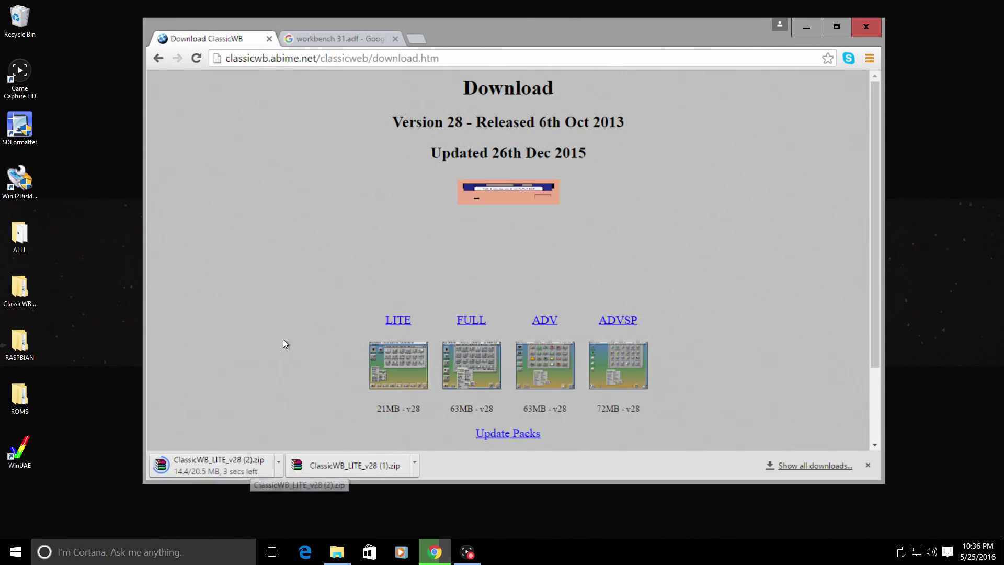
# Change the Google search to 'workbench31.adf download' by removing the space before 31.
pyautogui.click(345, 45)
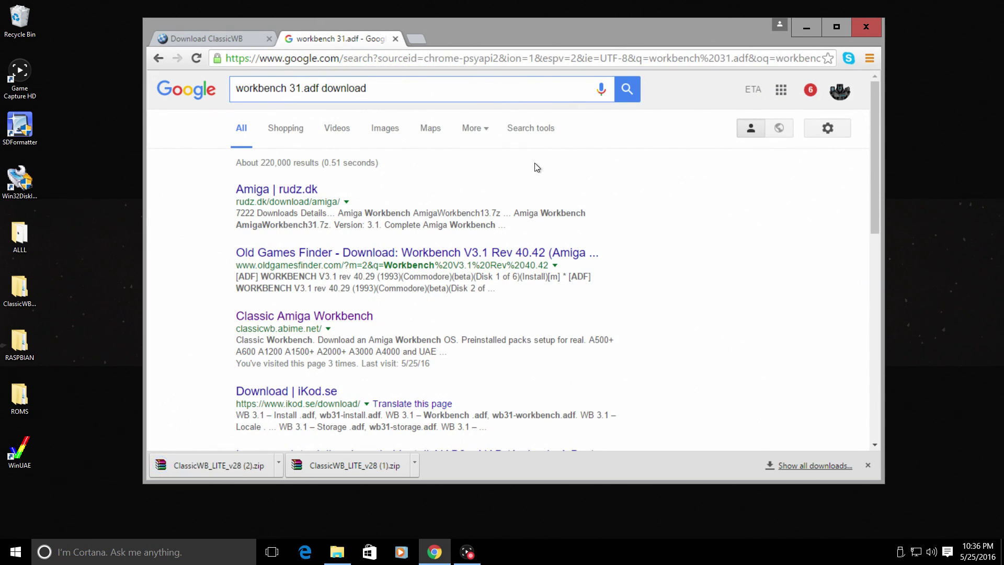
pyautogui.click(291, 87)
pyautogui.press('BackSpace')
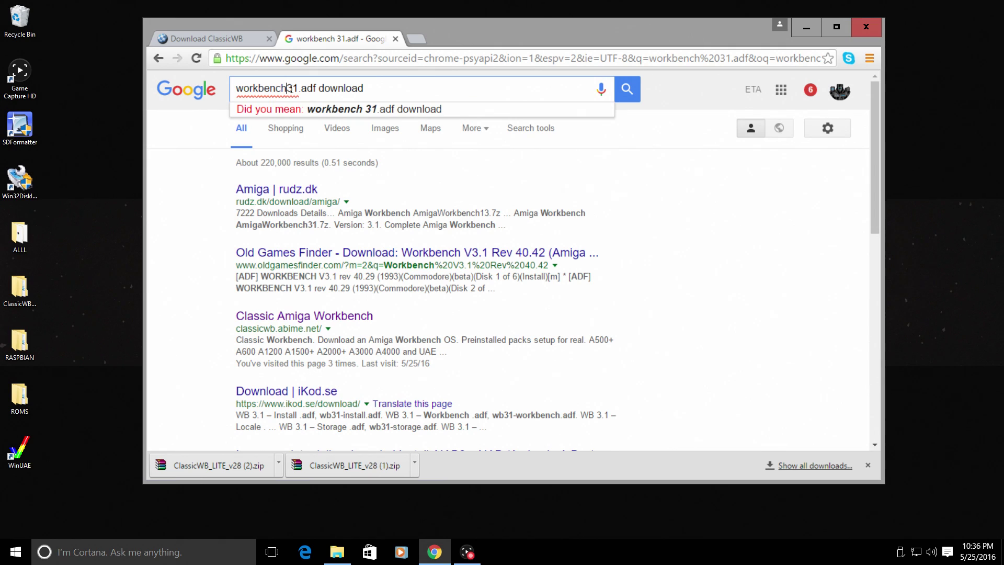
pyautogui.click(444, 87)
pyautogui.click(212, 180)
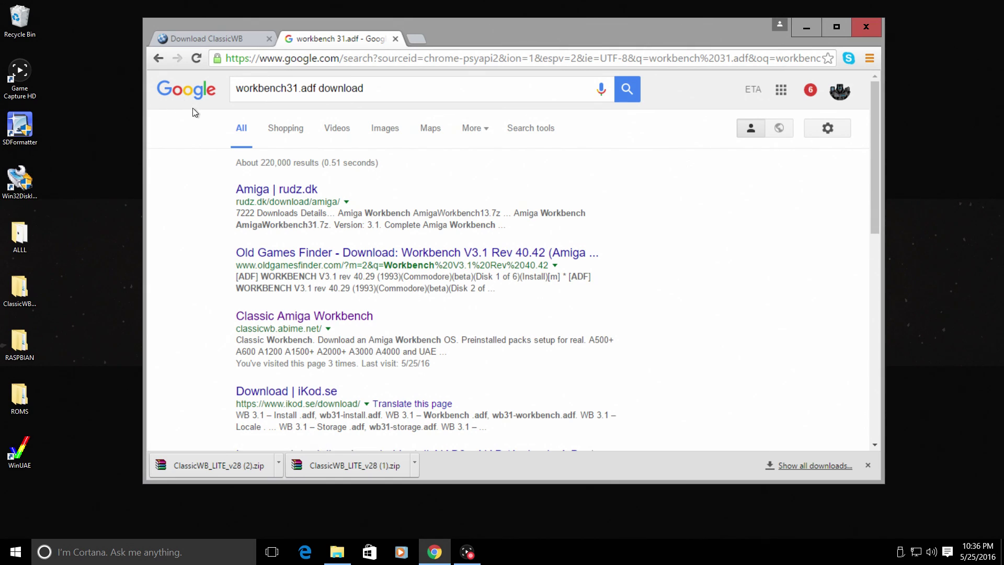
# Extract the ClassicWB LITE v28 zip into its own desktop folder and open the inner ClassicWB_LITE_v28 folder.
pyautogui.click(804, 32)
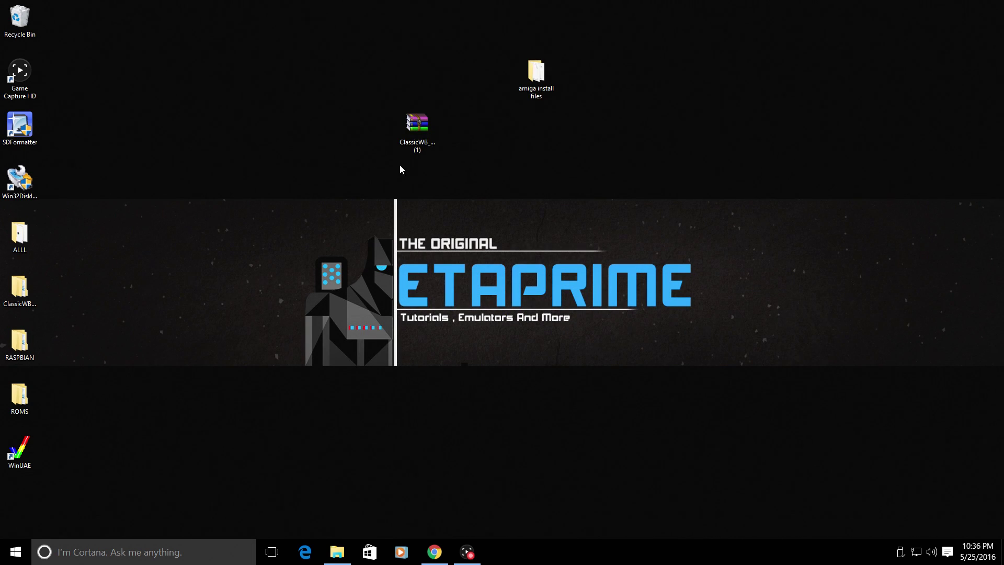
pyautogui.click(425, 148)
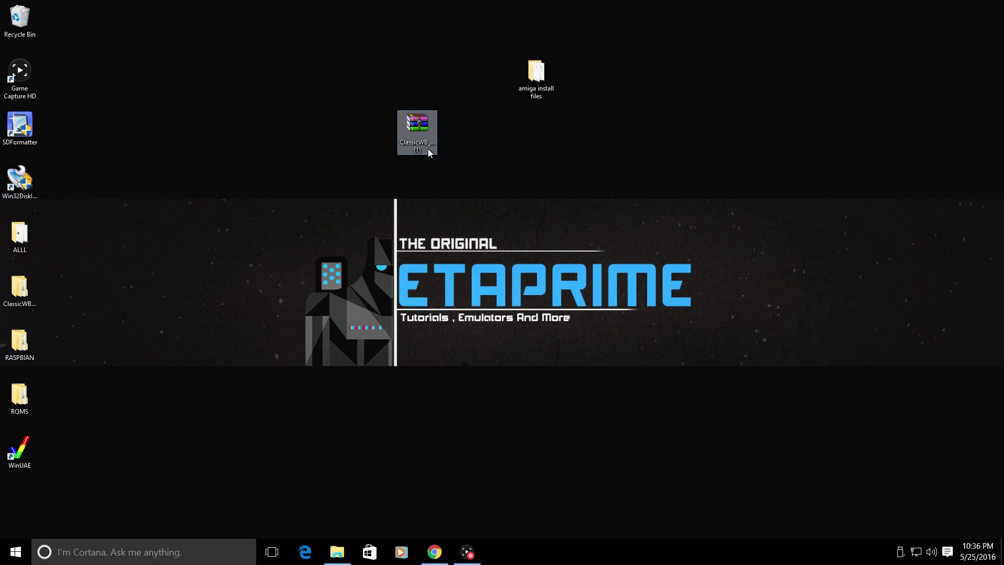
pyautogui.rightClick(424, 134)
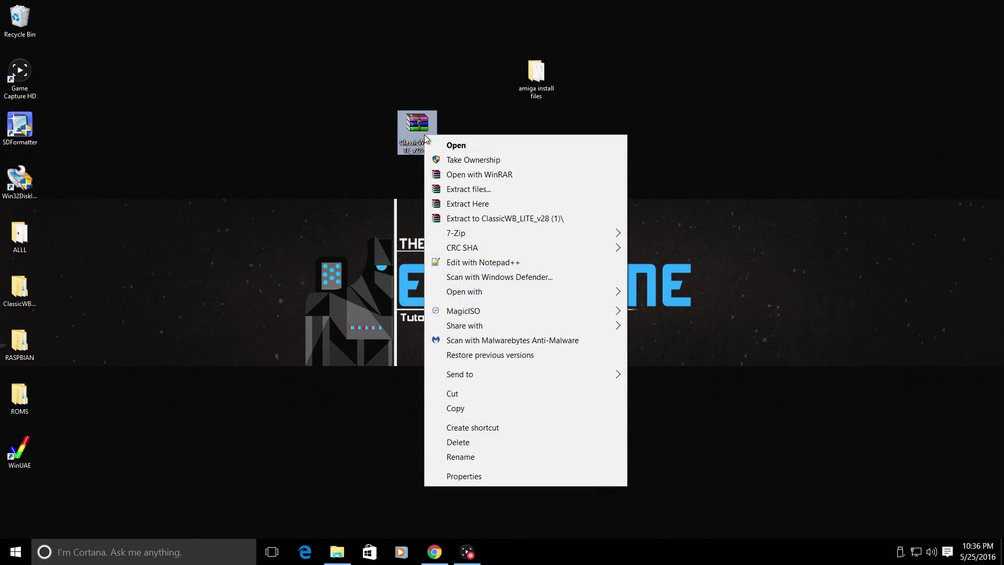
pyautogui.click(519, 219)
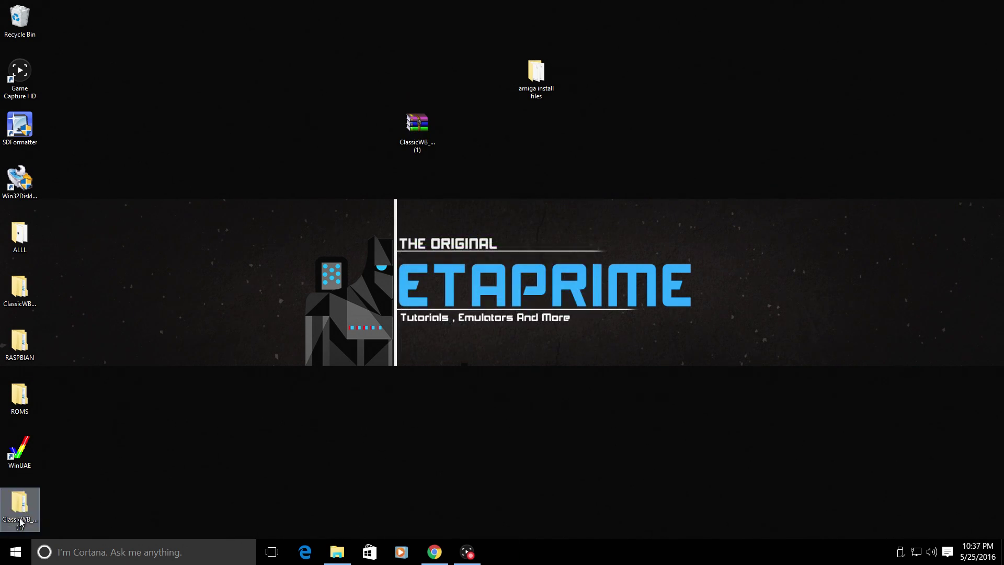
pyautogui.moveTo(19, 506); pyautogui.dragTo(537, 187)
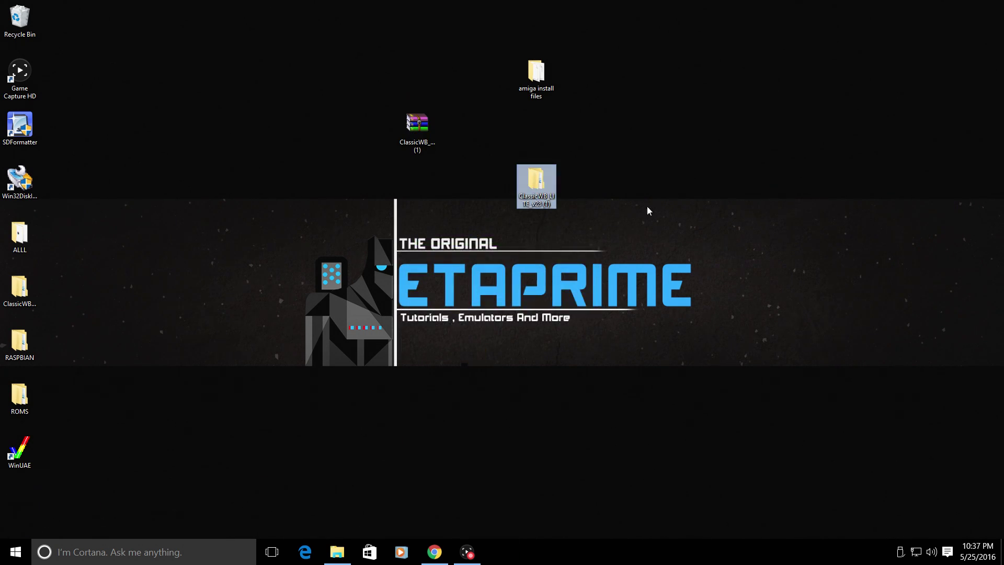
pyautogui.doubleClick(540, 192)
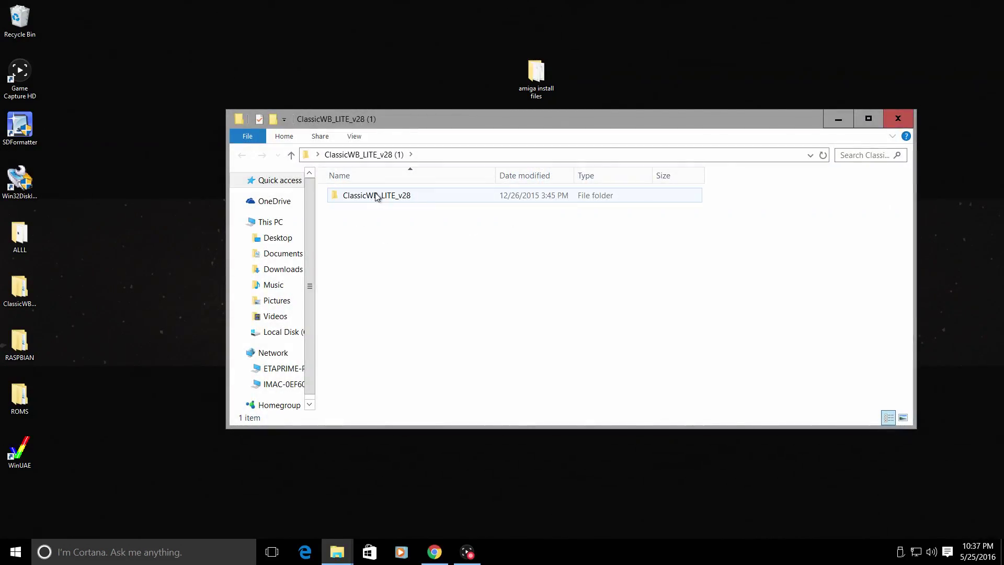
pyautogui.doubleClick(377, 196)
pyautogui.moveTo(361, 238)
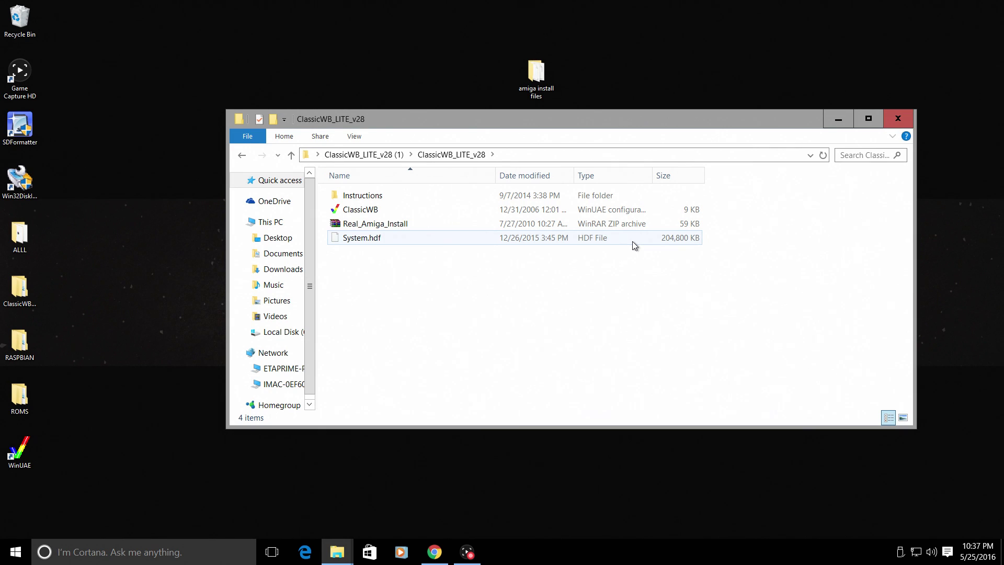
# Close the ClassicWB folder and open the amiga install files folder.
pyautogui.click(898, 118)
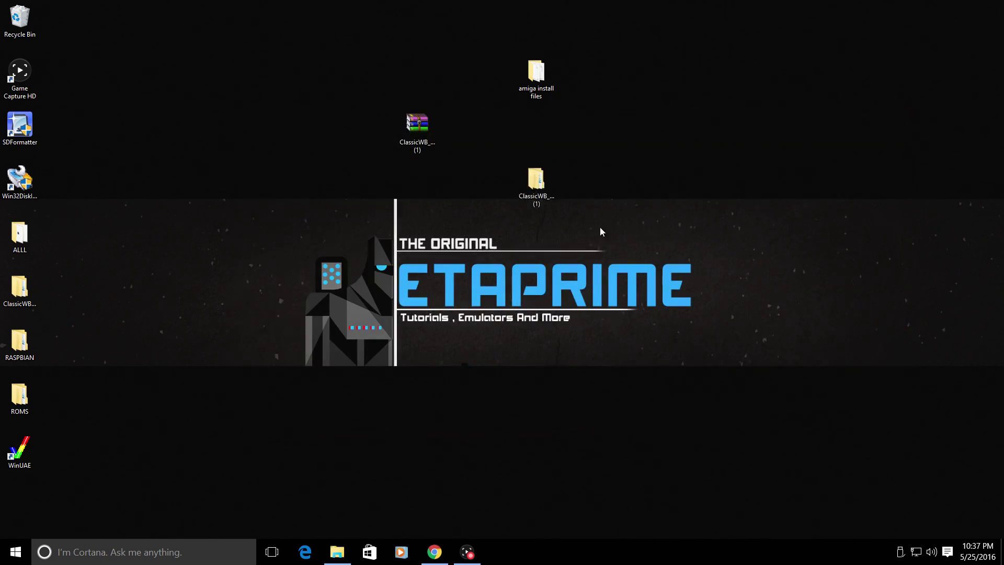
pyautogui.moveTo(544, 200); pyautogui.dragTo(425, 200)
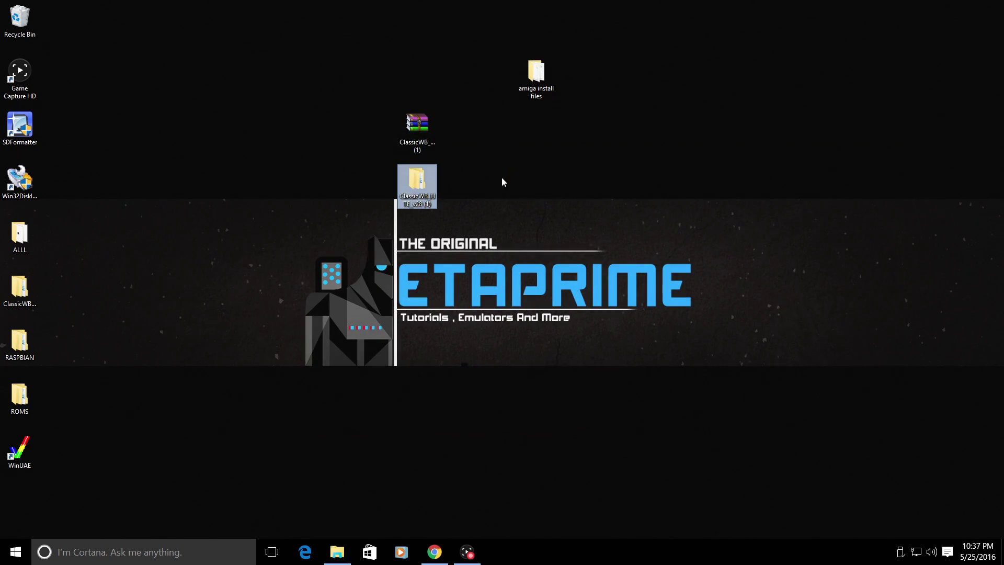
pyautogui.click(537, 96)
pyautogui.doubleClick(537, 97)
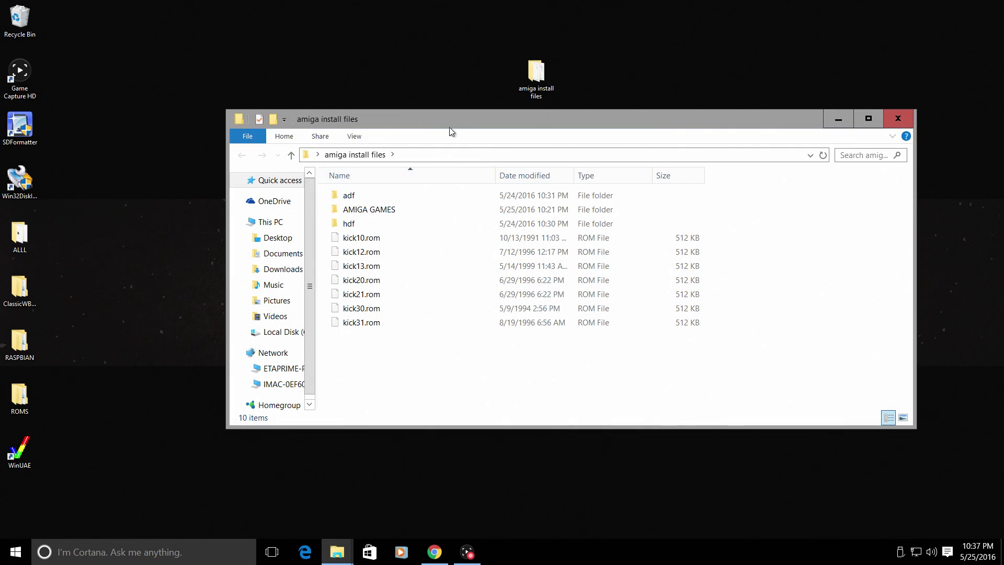
pyautogui.moveTo(452, 124); pyautogui.dragTo(465, 57)
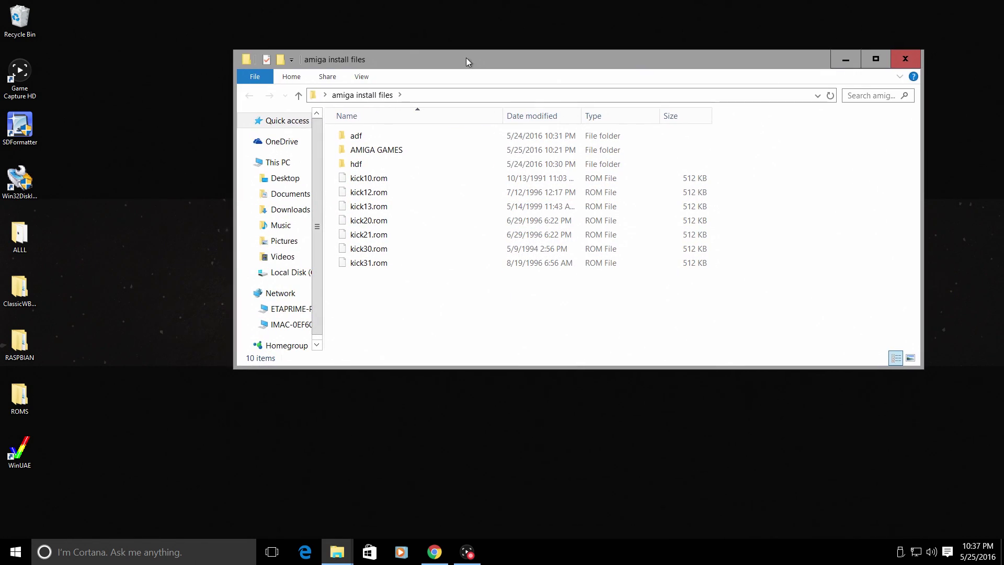
# Inspect the adf and hdf folders, the seven Kickstart ROMs, and AMIGA GAMES.
pyautogui.doubleClick(380, 136)
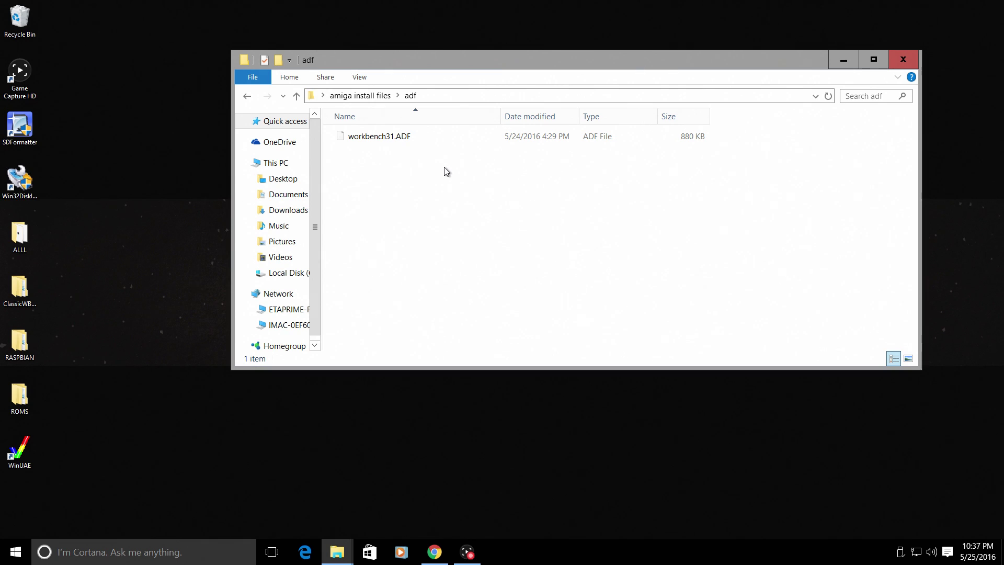
pyautogui.click(248, 97)
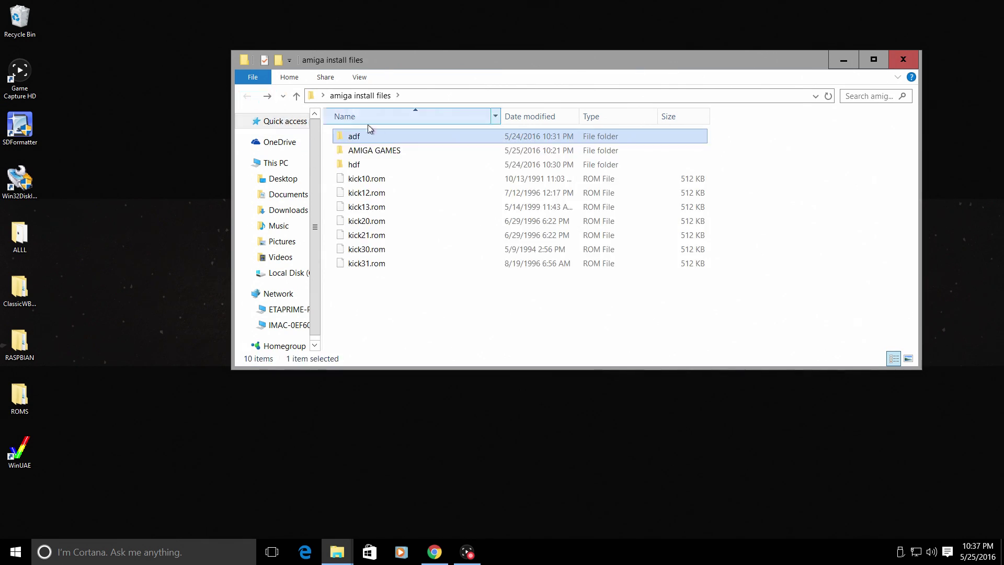
pyautogui.doubleClick(369, 164)
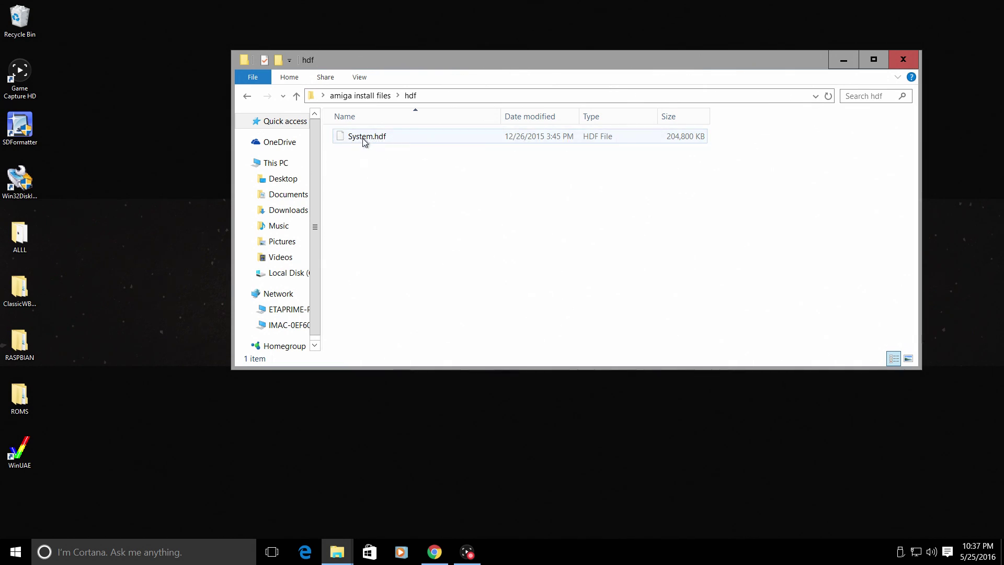
pyautogui.click(247, 95)
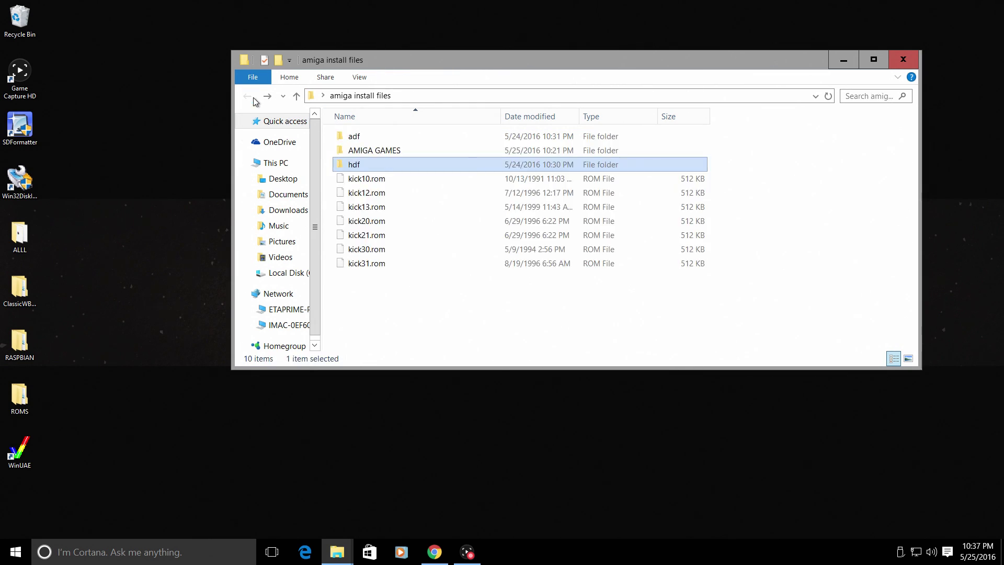
pyautogui.moveTo(398, 264); pyautogui.dragTo(398, 179)
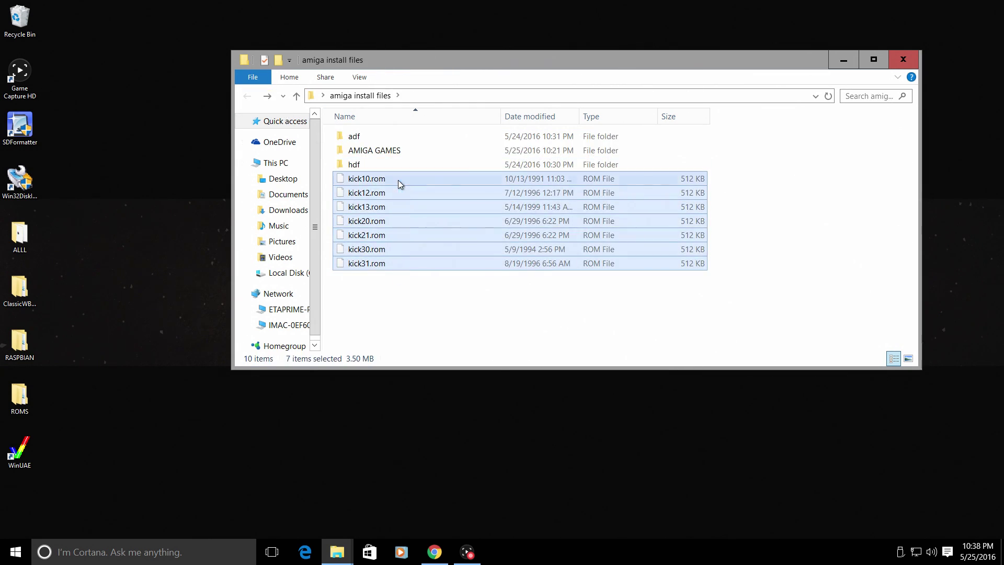
pyautogui.click(432, 324)
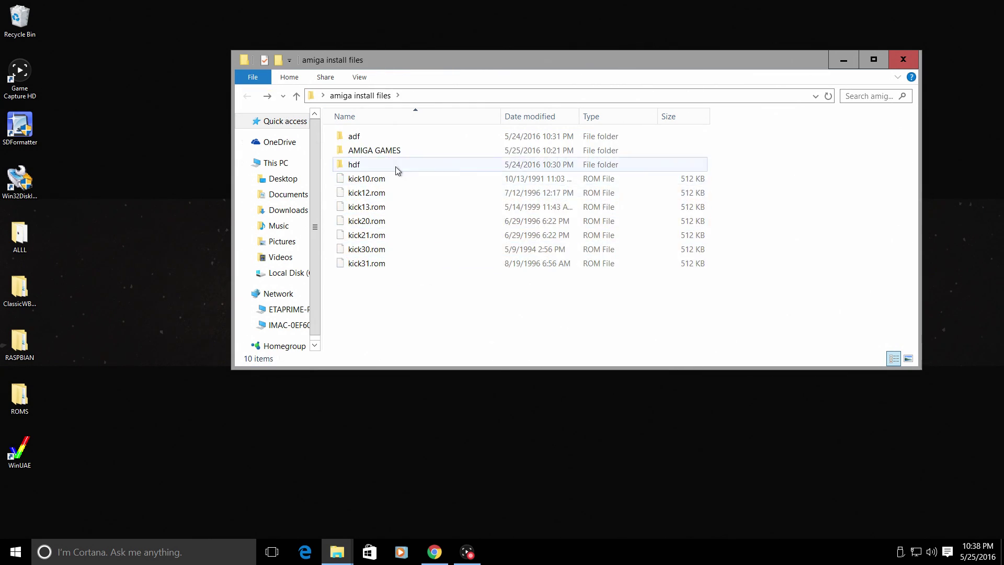
pyautogui.doubleClick(388, 154)
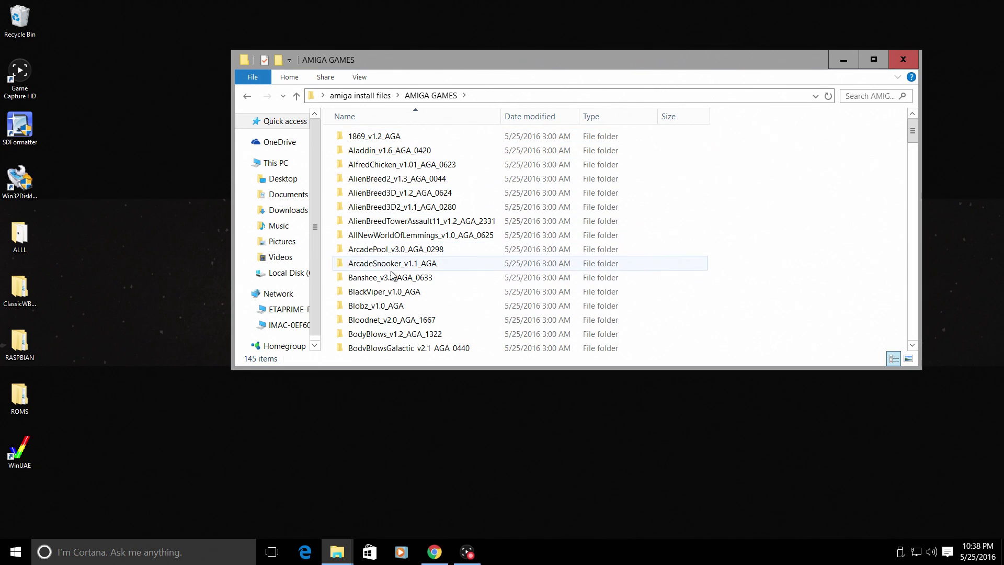
pyautogui.click(247, 96)
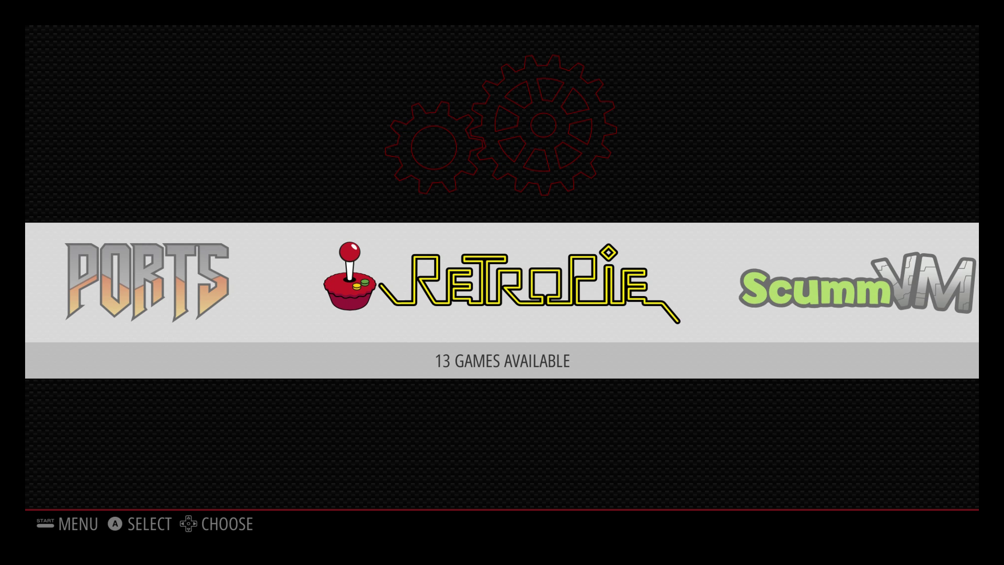
# Open the RetroPie settings list and highlight SHOW IP.
pyautogui.press('Return')
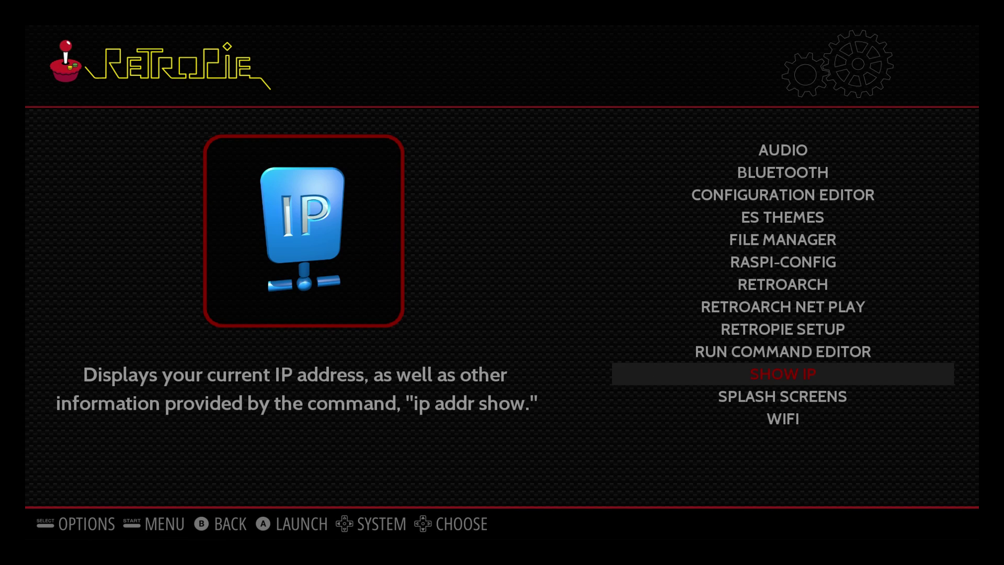
pyautogui.press('Up')
pyautogui.press('Down')
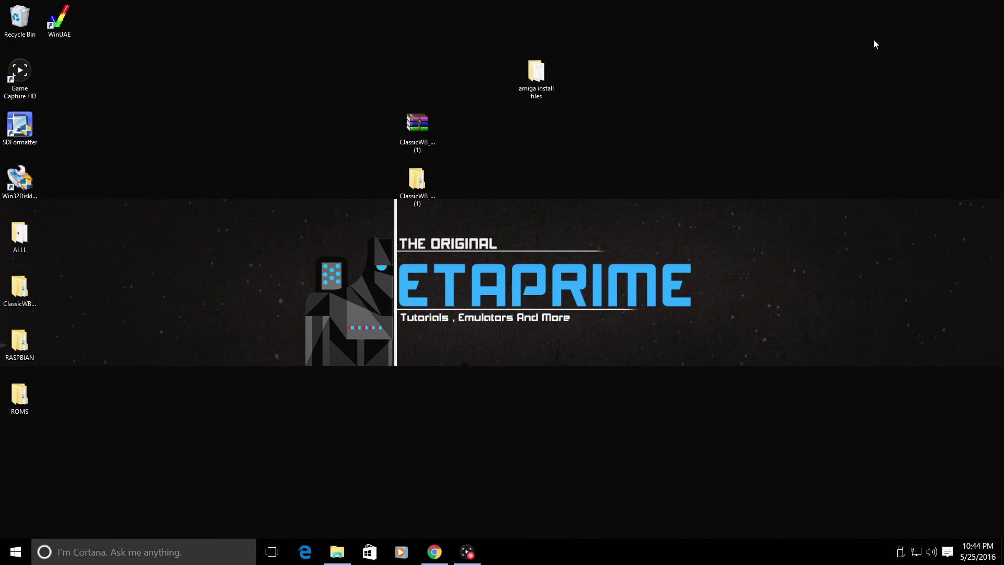
pyautogui.doubleClick(537, 75)
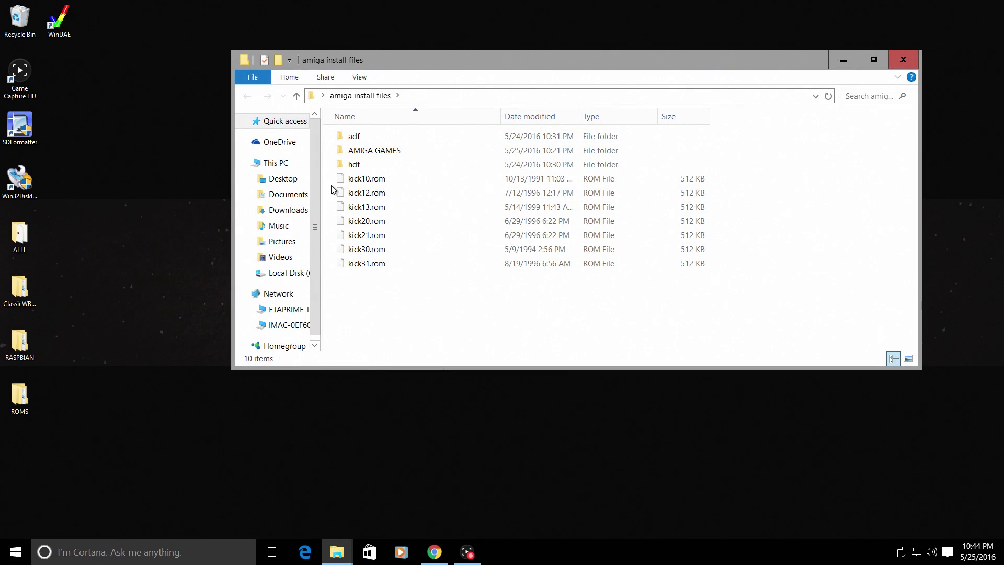
pyautogui.doubleClick(353, 137)
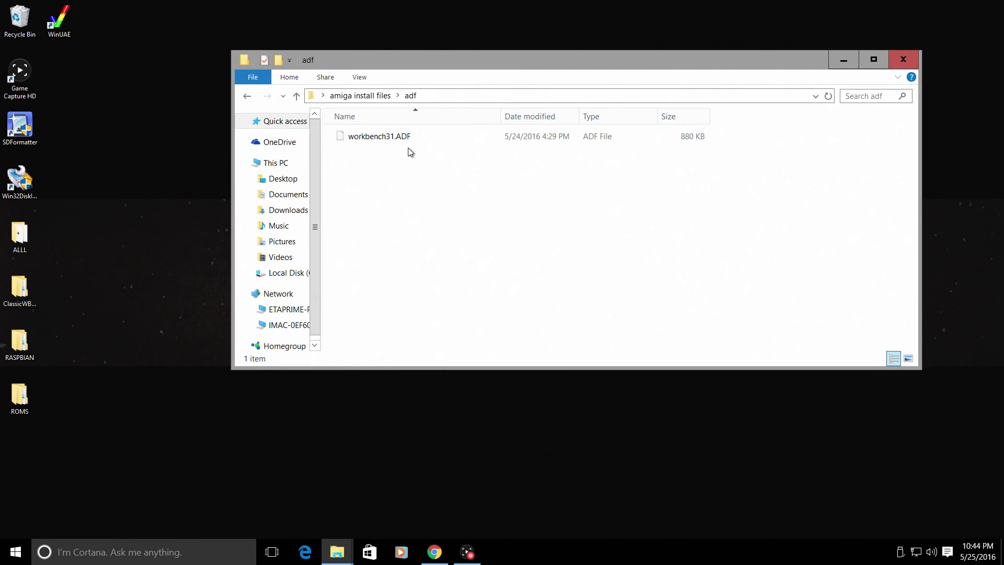
pyautogui.click(248, 95)
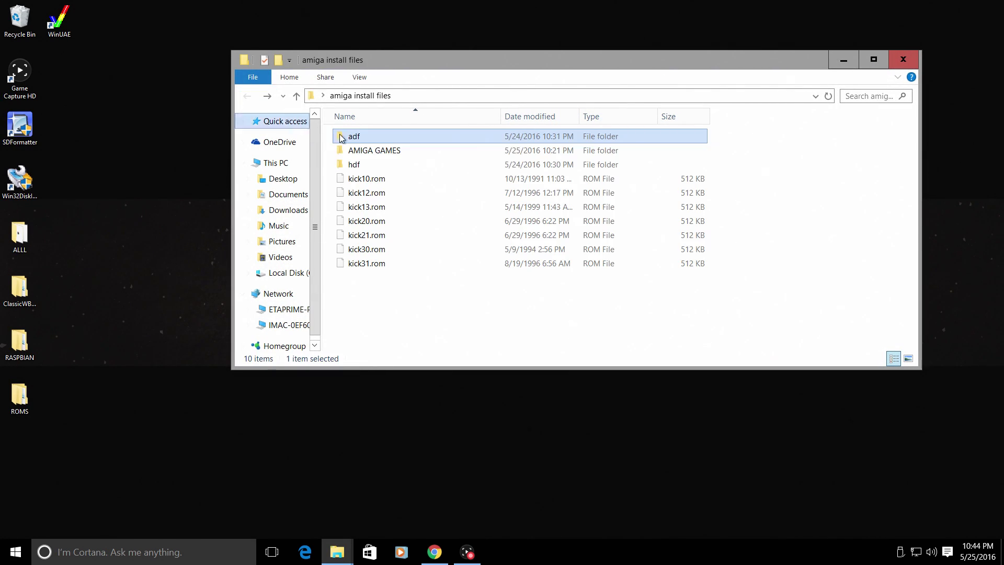
pyautogui.doubleClick(355, 166)
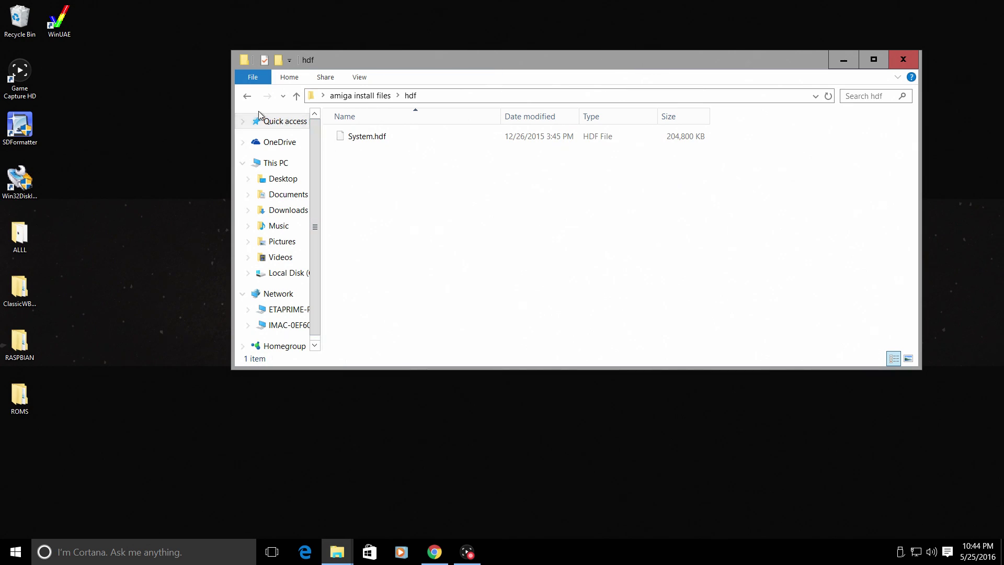
pyautogui.click(247, 95)
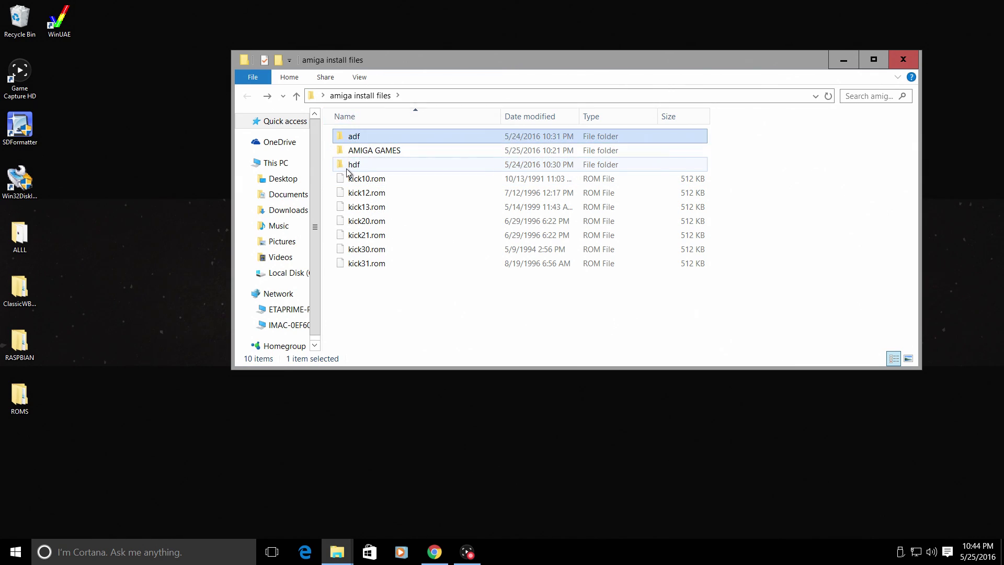
pyautogui.click(355, 137)
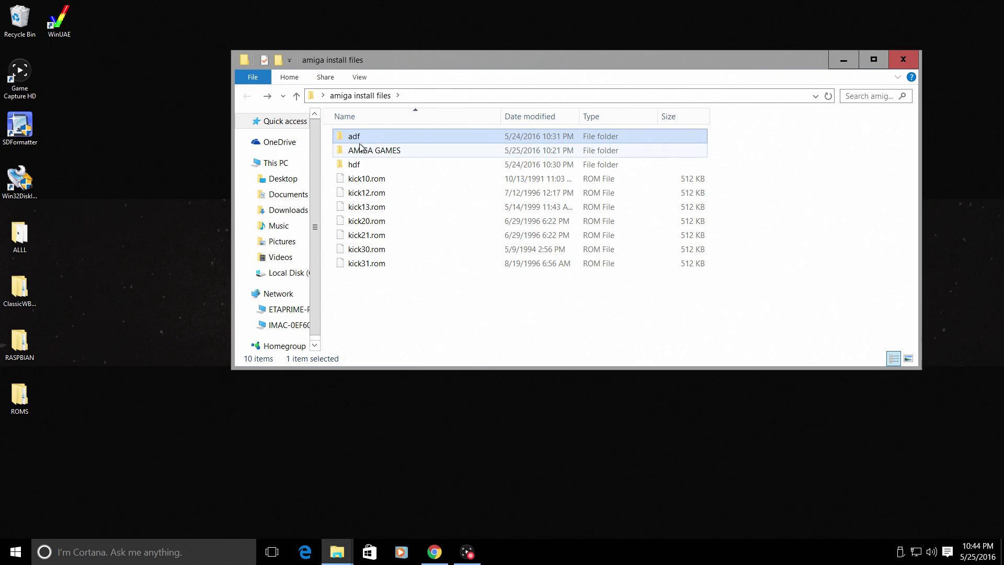
pyautogui.doubleClick(360, 139)
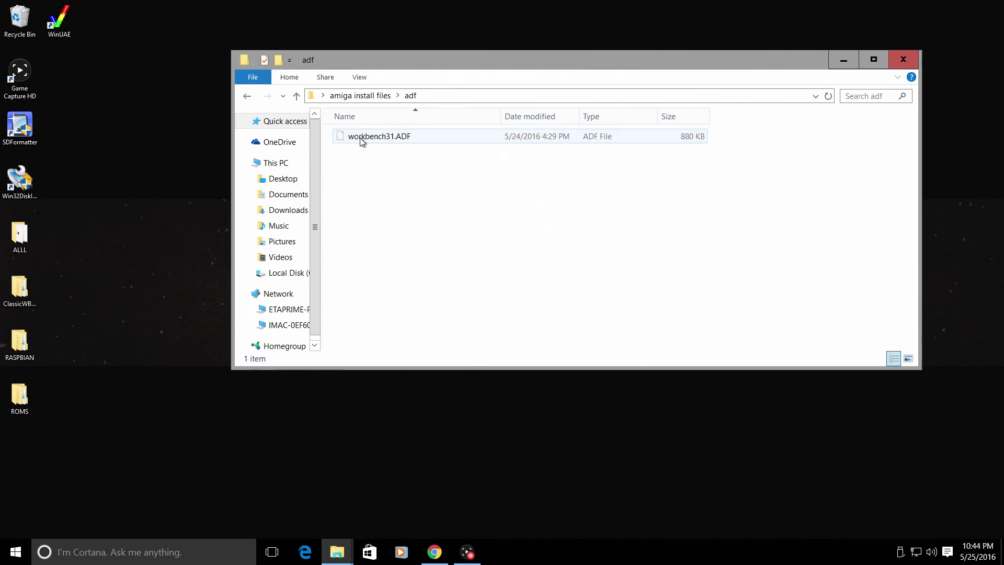
pyautogui.click(250, 96)
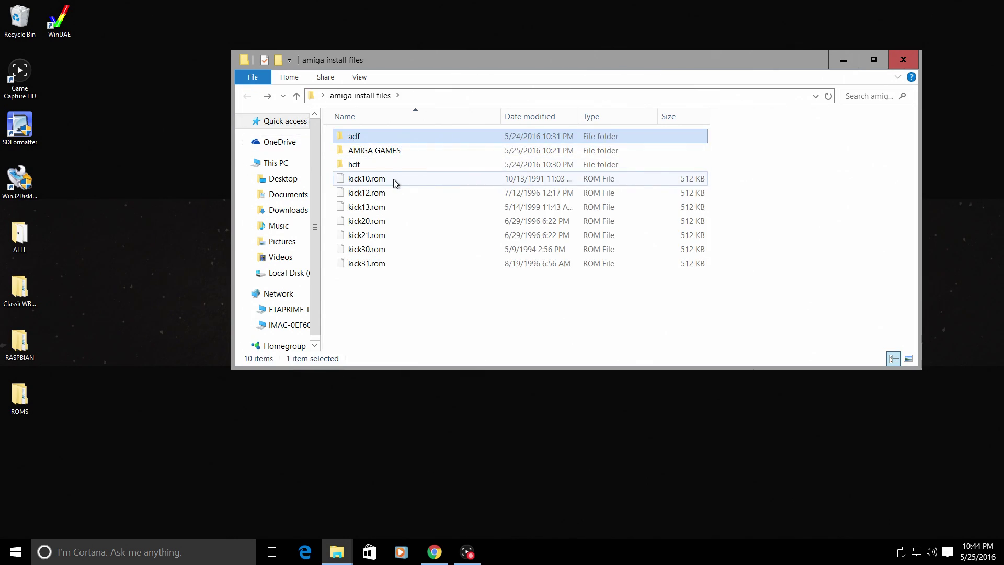
pyautogui.click(903, 59)
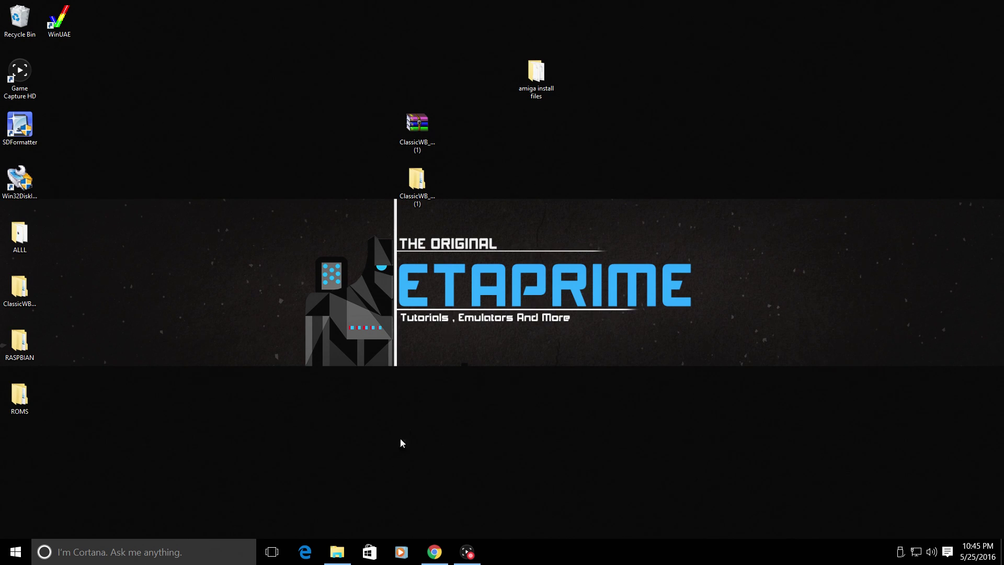
pyautogui.moveTo(336, 551)
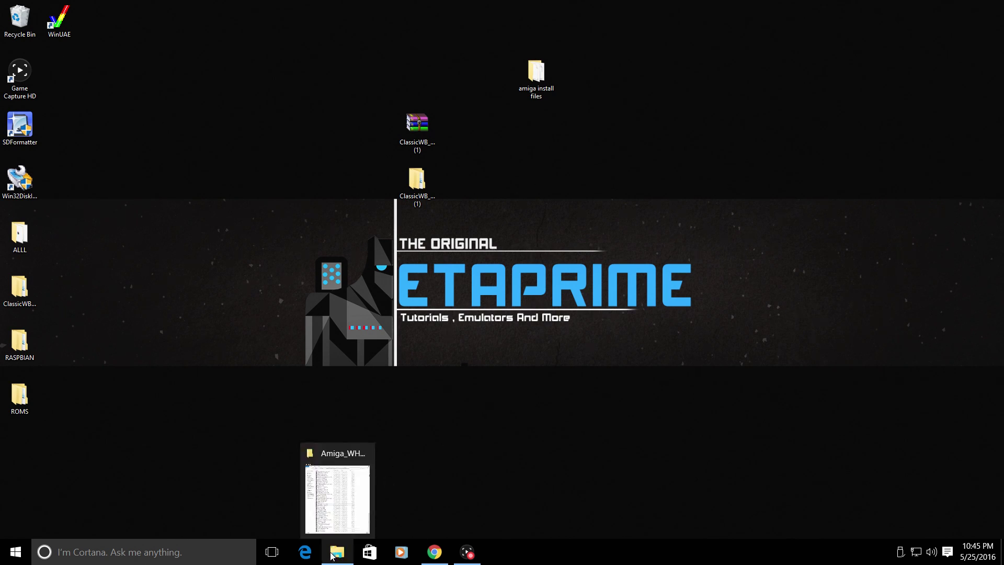
# Browse to \\RETROPIE in a new File Explorer window to list its shares.
pyautogui.rightClick(332, 555)
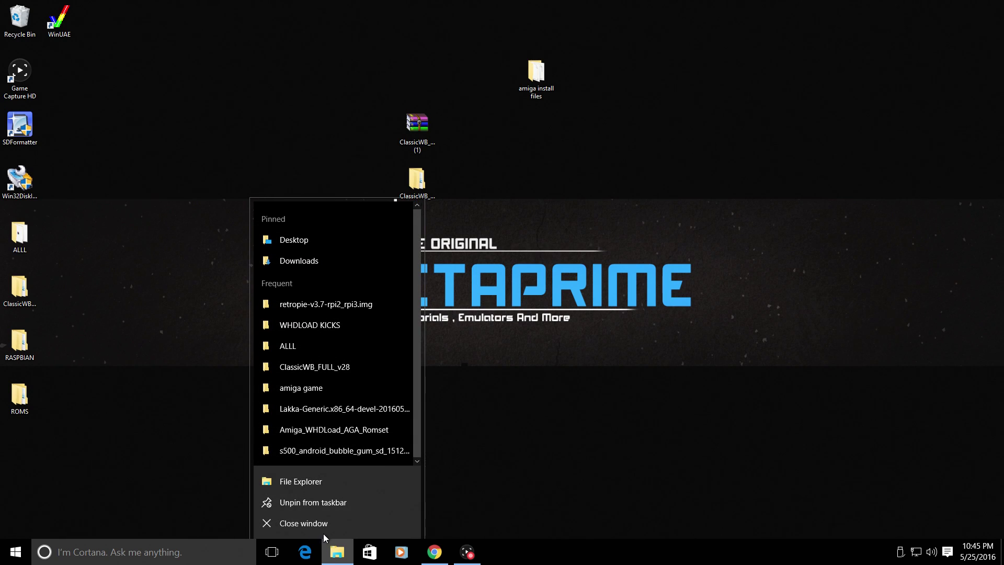
pyautogui.click(315, 486)
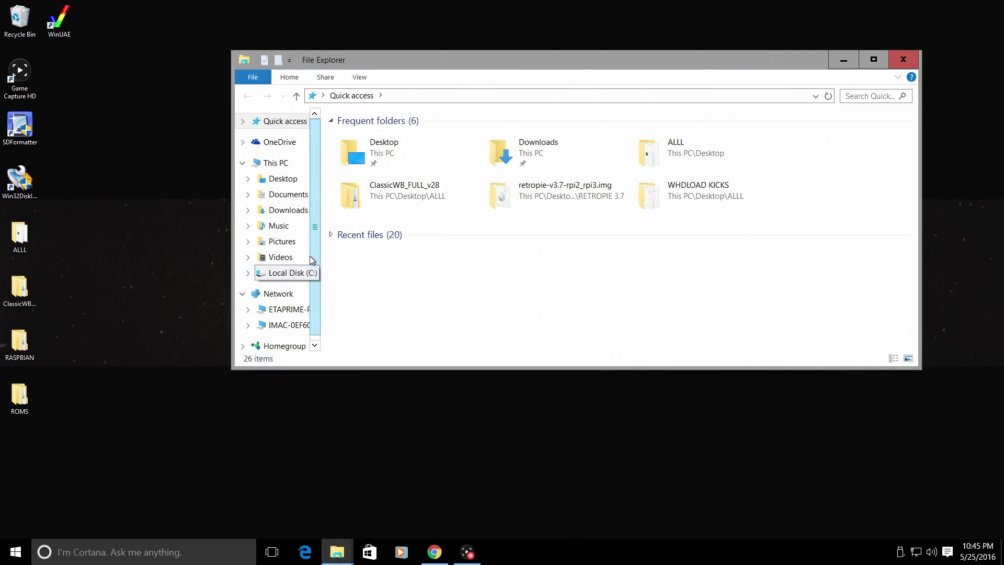
pyautogui.click(418, 94)
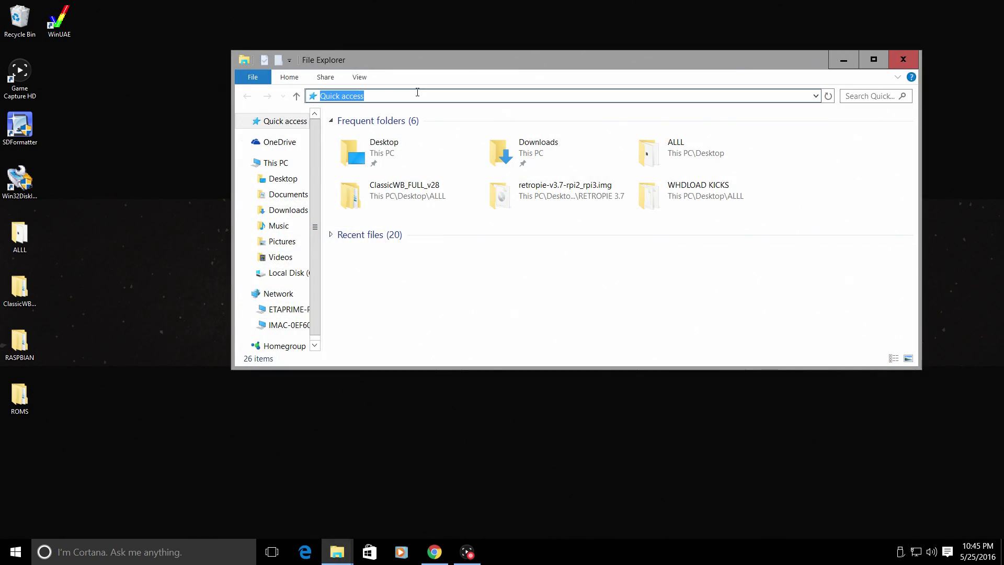
pyautogui.write('\\')
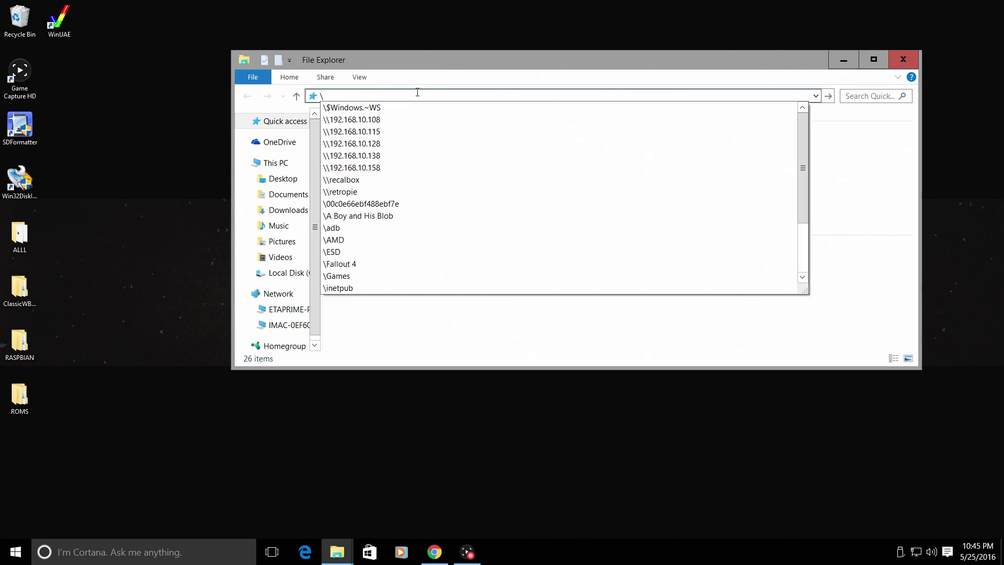
pyautogui.write('RETROPIE')
pyautogui.press('Return')
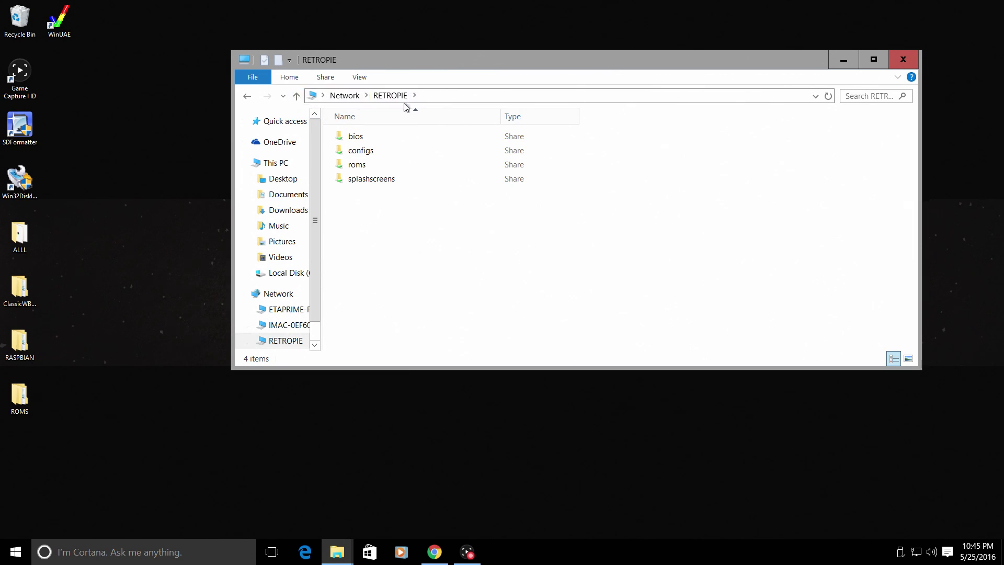
pyautogui.click(440, 97)
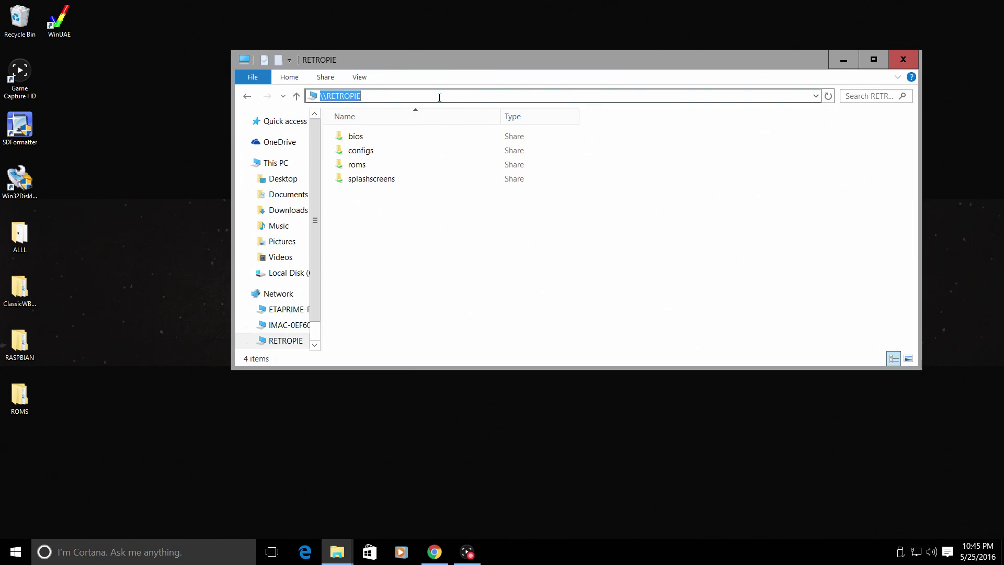
pyautogui.write('\\\\')
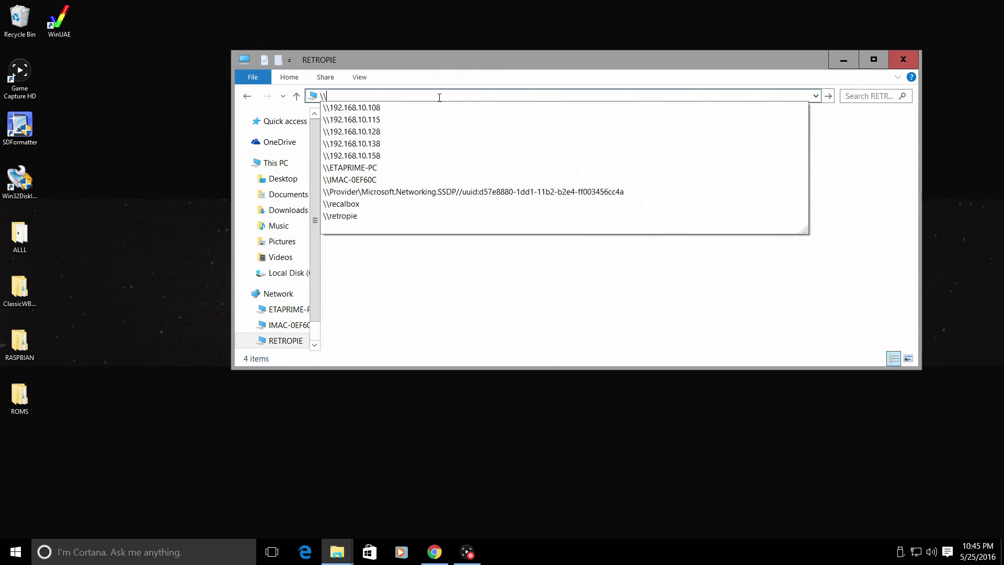
pyautogui.write('192.168')
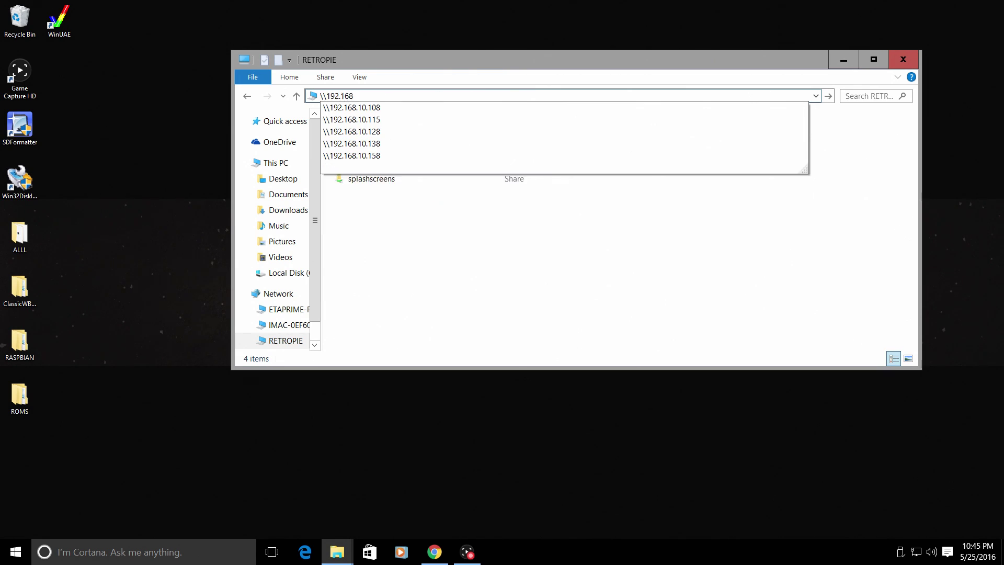
pyautogui.write('10.')
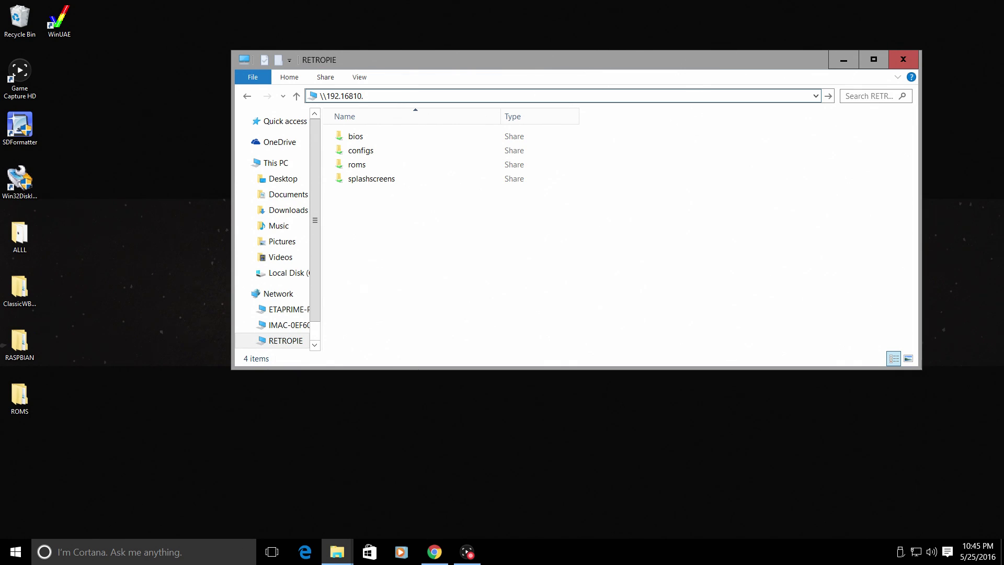
pyautogui.write('1')
pyautogui.write('69')
pyautogui.moveTo(382, 97); pyautogui.dragTo(273, 104)
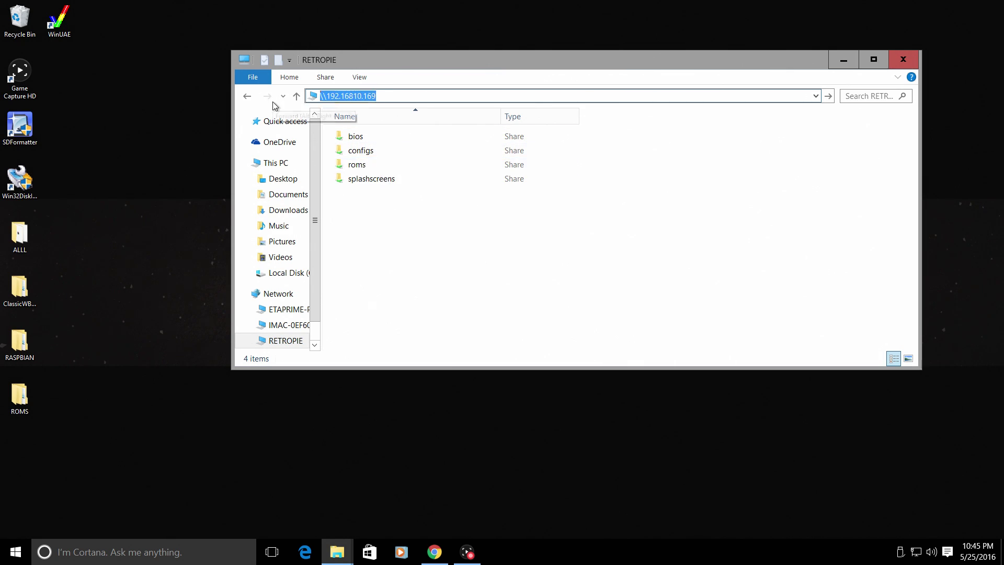
pyautogui.click(512, 316)
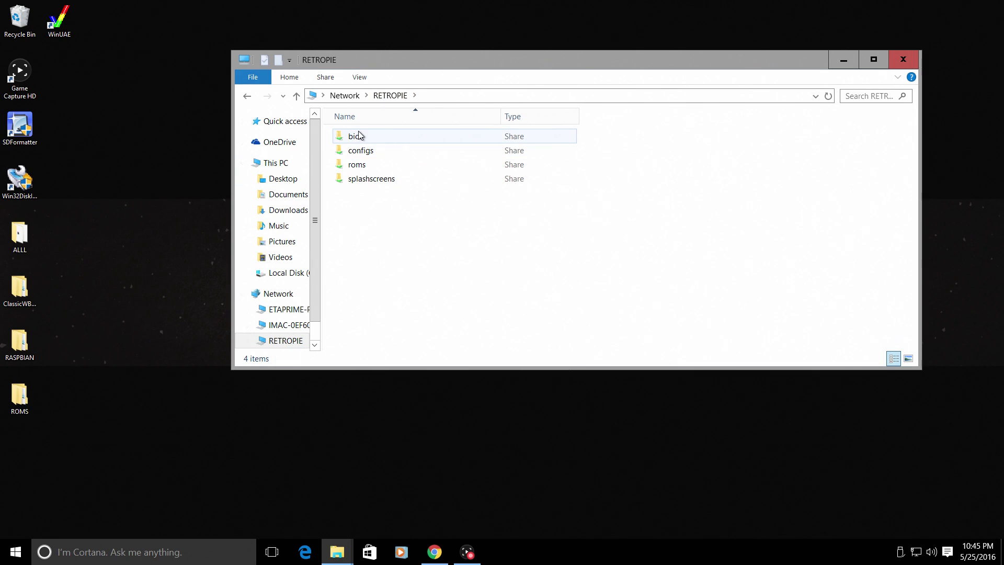
# Place the RETROPIE window on the left half and amiga install files on the right.
pyautogui.moveTo(519, 59); pyautogui.dragTo(1, 216)
pyautogui.click(274, 271)
pyautogui.doubleClick(530, 77)
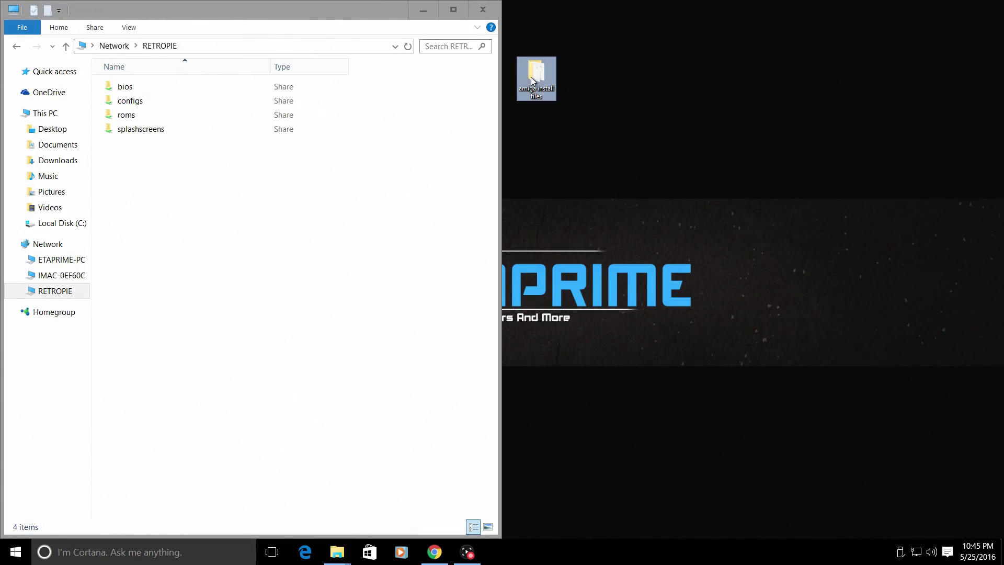
pyautogui.moveTo(541, 80); pyautogui.dragTo(1003, 180)
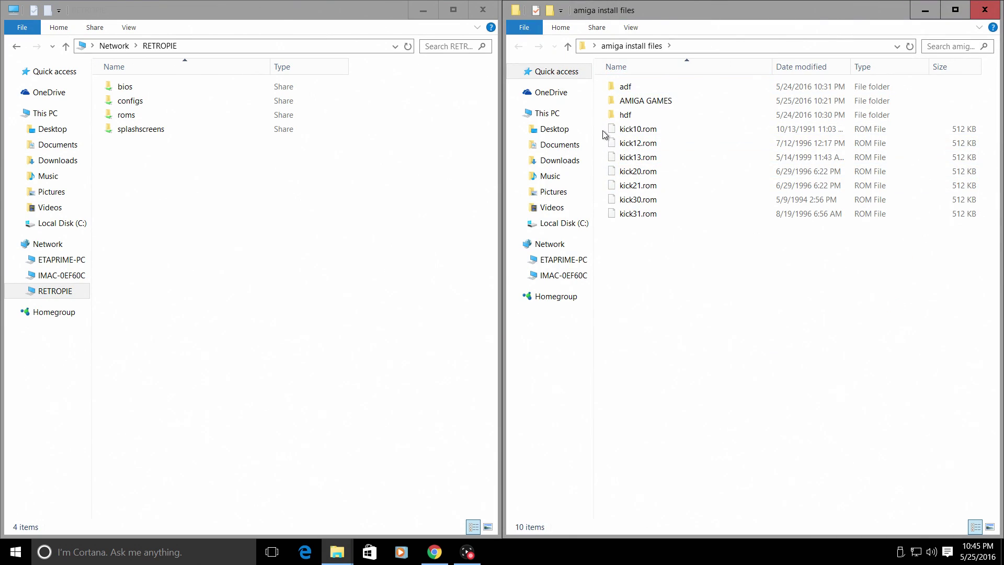
# Copy the seven kick*.rom files into the bios share, then return to the share list.
pyautogui.click(123, 88)
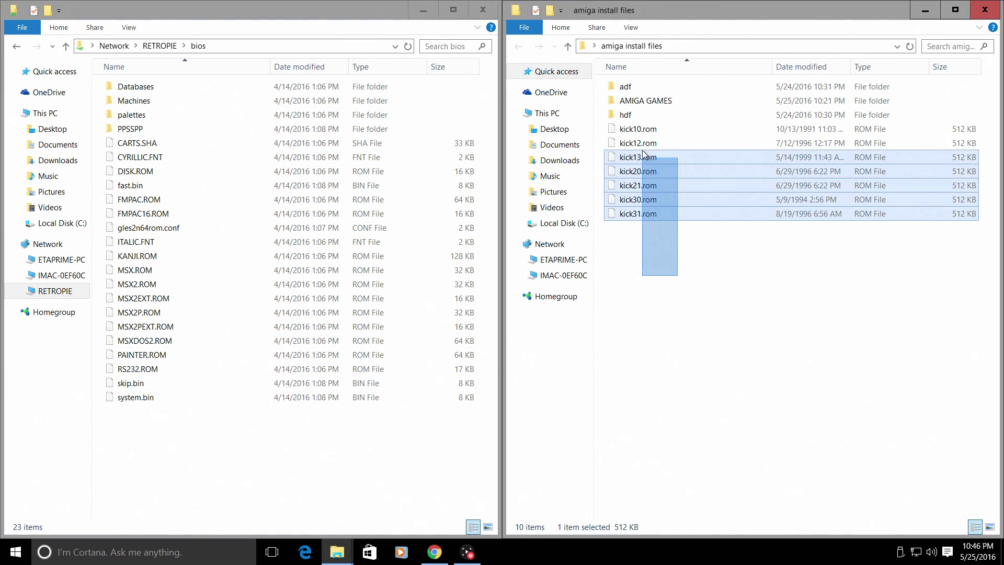
pyautogui.moveTo(679, 279)
pyautogui.mouseDown()
pyautogui.moveTo(657, 132)
pyautogui.moveTo(314, 470)
pyautogui.mouseUp()
pyautogui.click(537, 409)
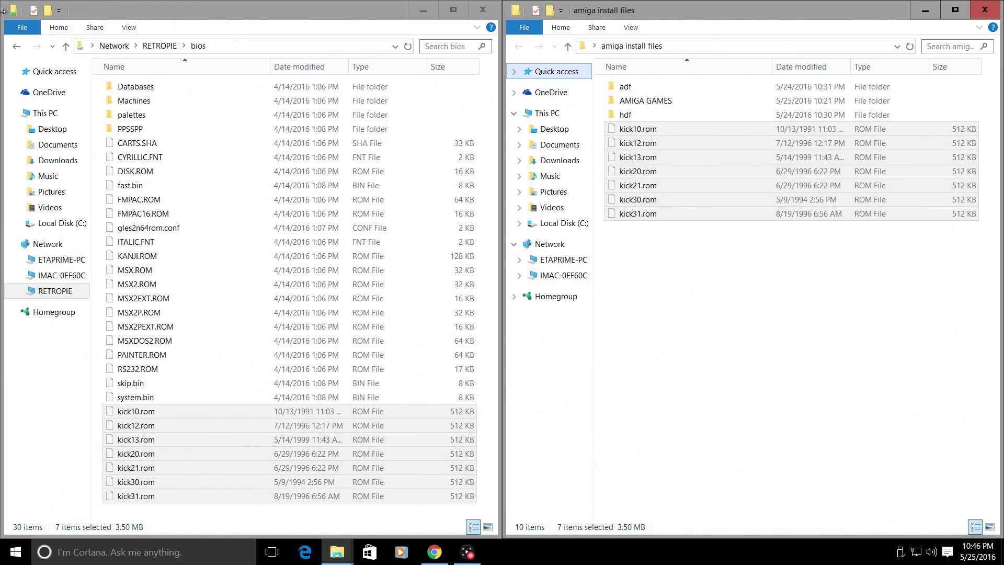
pyautogui.click(15, 46)
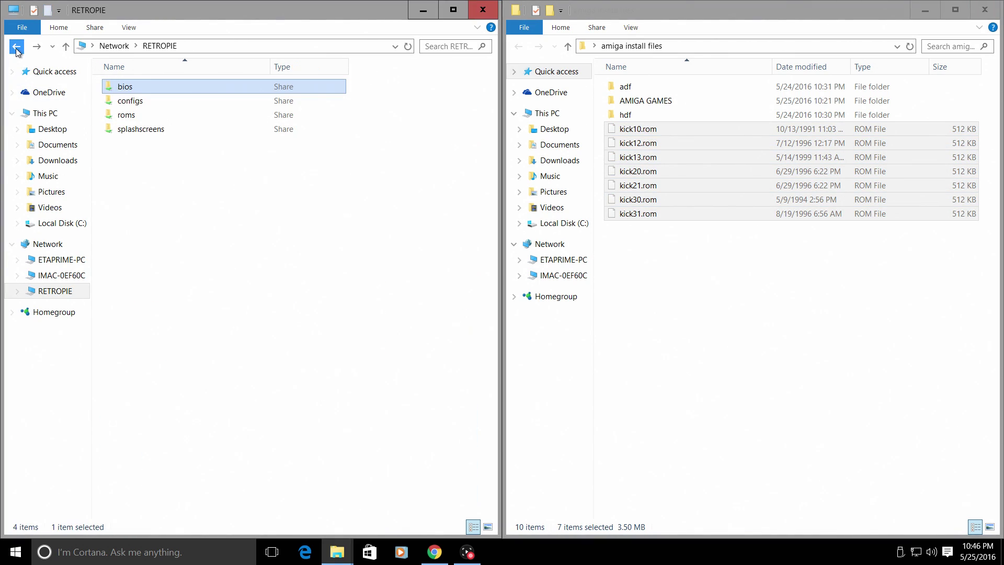
# Open roms > amiga on the RETROPIE share.
pyautogui.doubleClick(126, 116)
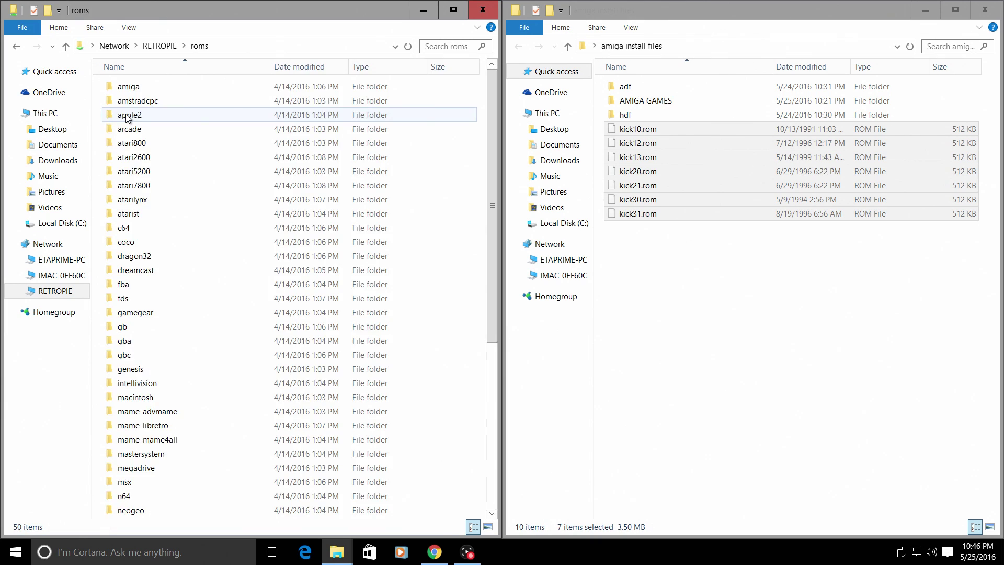
pyautogui.doubleClick(126, 87)
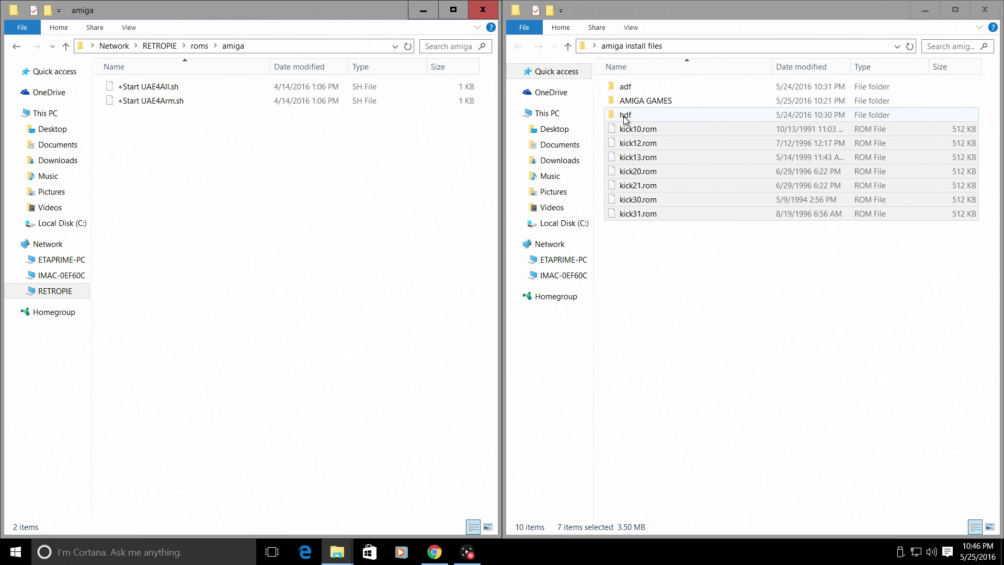
pyautogui.click(655, 344)
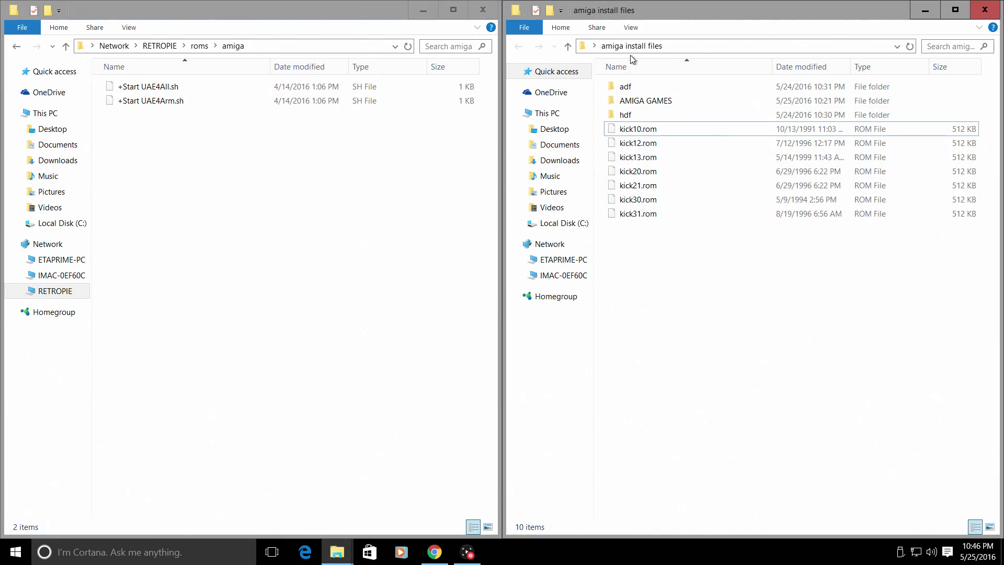
# Check the adf, AMIGA GAMES and hdf folders, then copy all three into roms/amiga.
pyautogui.doubleClick(624, 87)
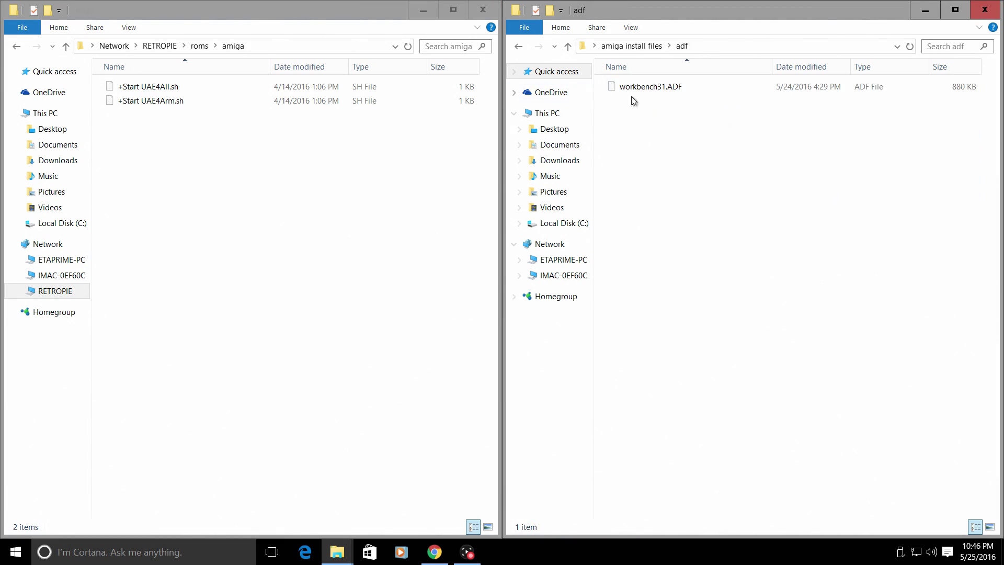
pyautogui.click(519, 46)
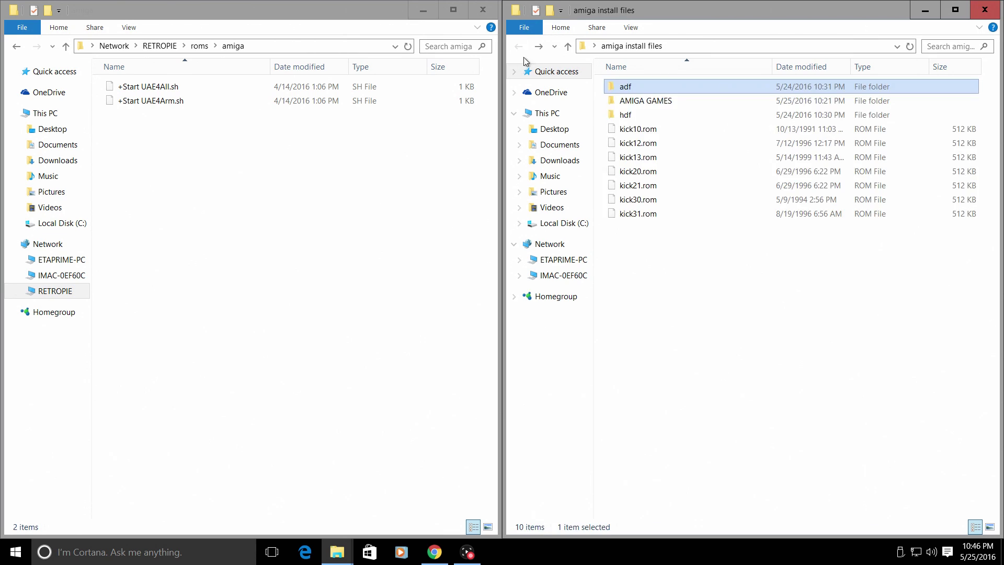
pyautogui.doubleClick(631, 101)
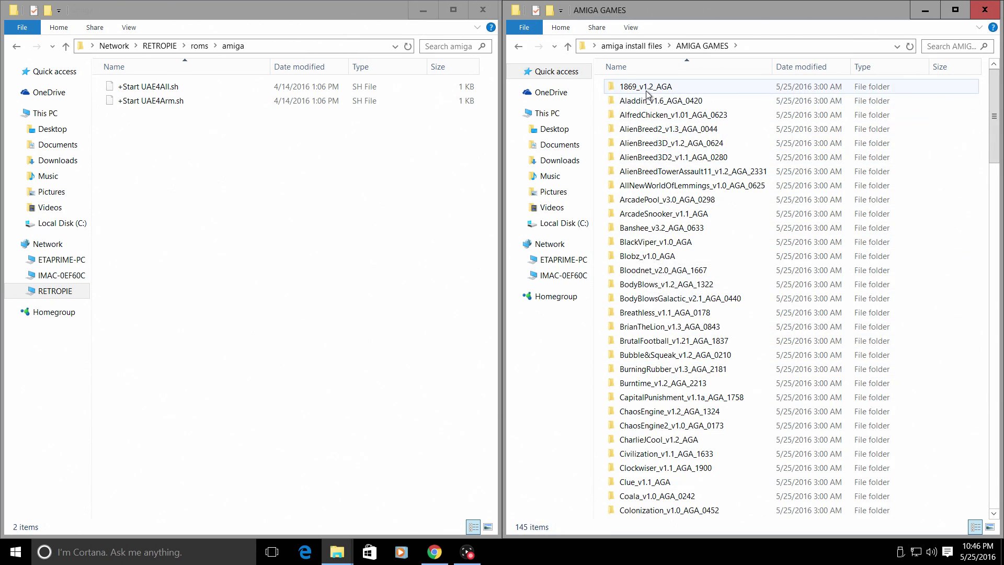
pyautogui.click(518, 46)
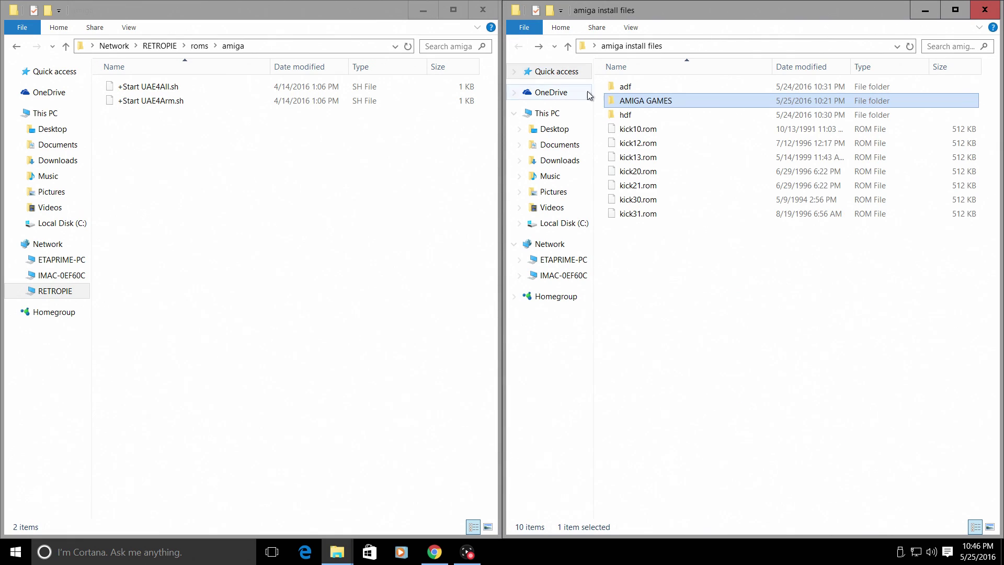
pyautogui.doubleClick(623, 117)
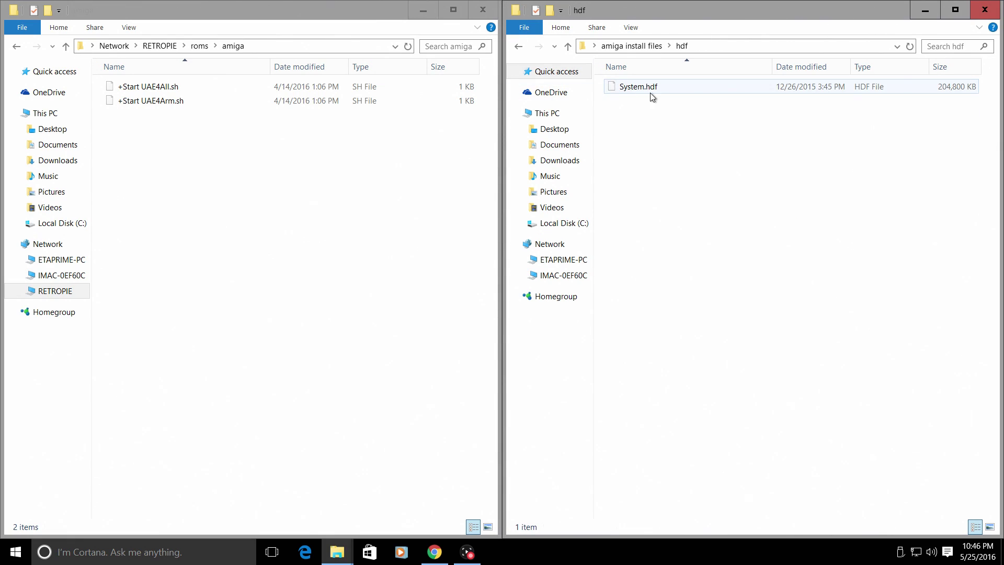
pyautogui.click(517, 45)
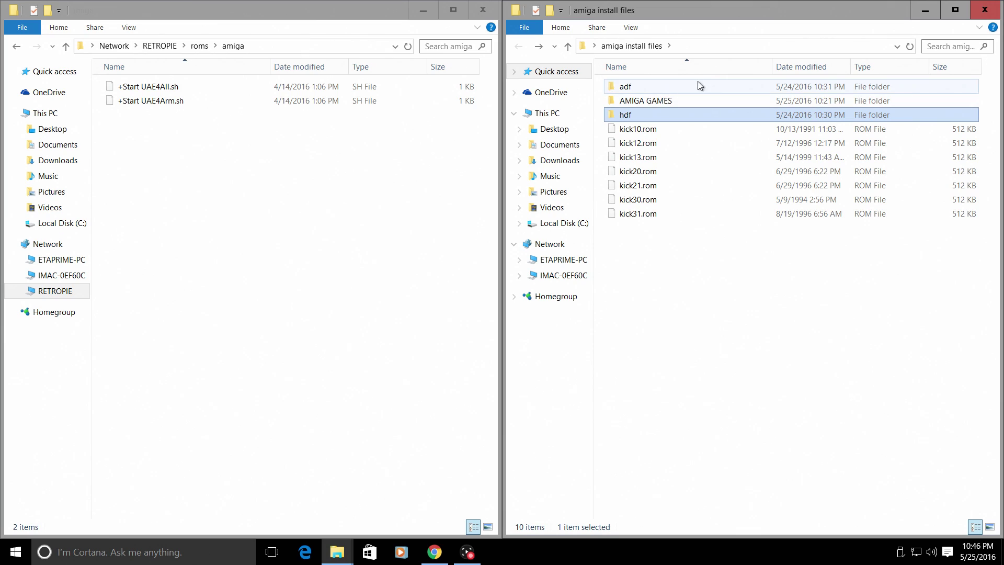
pyautogui.moveTo(719, 84); pyautogui.dragTo(671, 121)
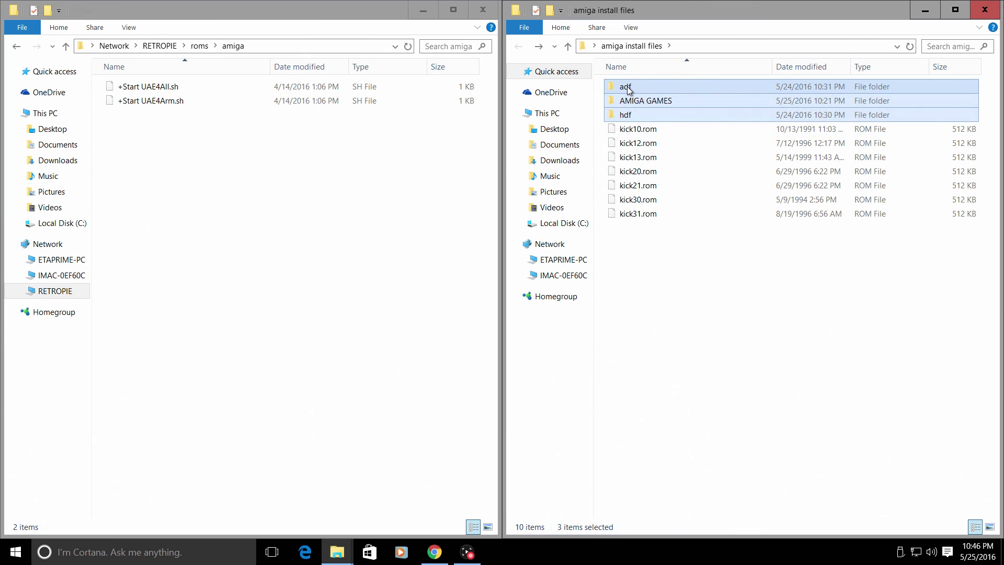
pyautogui.moveTo(627, 90); pyautogui.dragTo(309, 205)
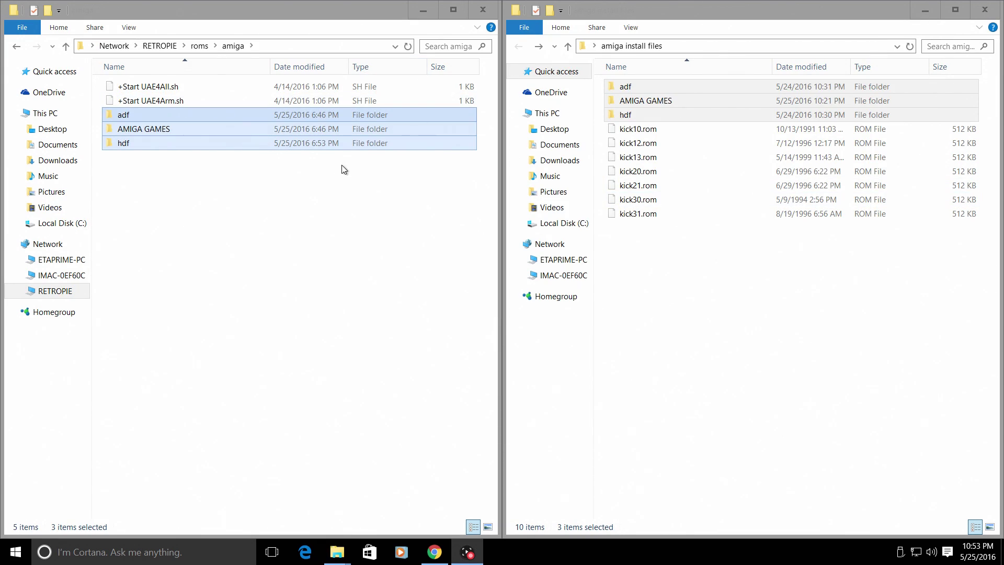
# Close amiga install files, maximize the RETROPIE window and reopen roms > amiga.
pyautogui.click(985, 10)
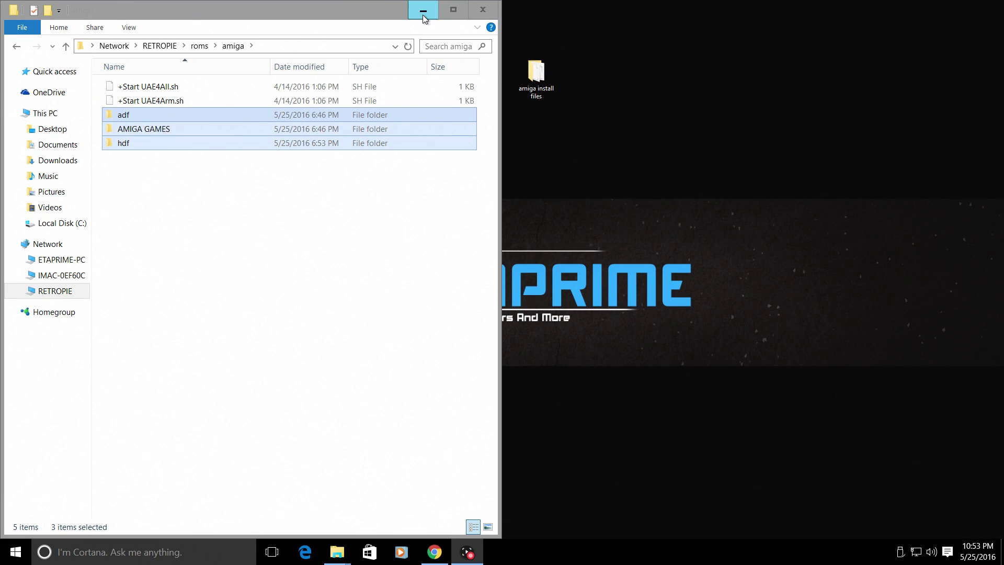
pyautogui.click(452, 10)
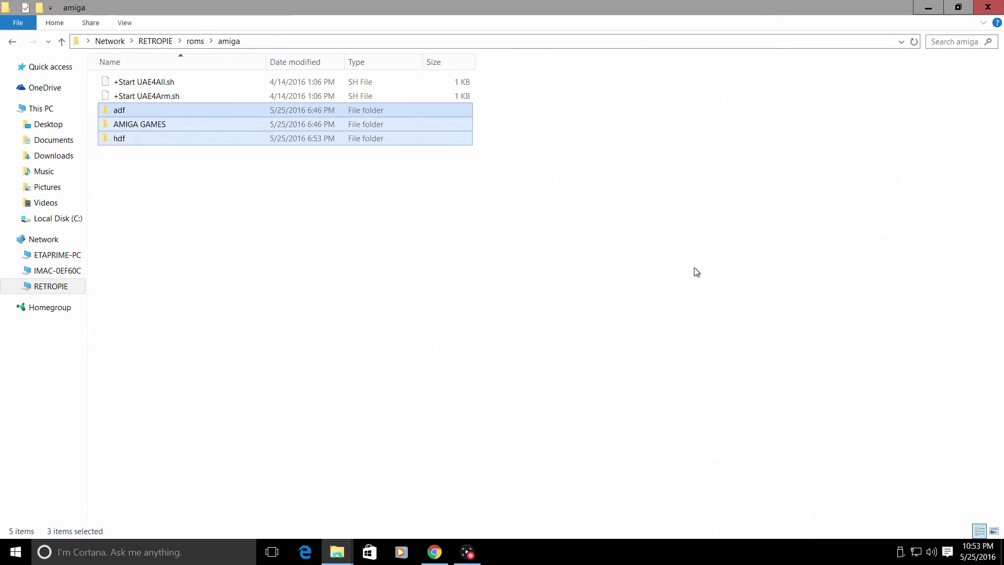
pyautogui.click(13, 42)
pyautogui.click(14, 42)
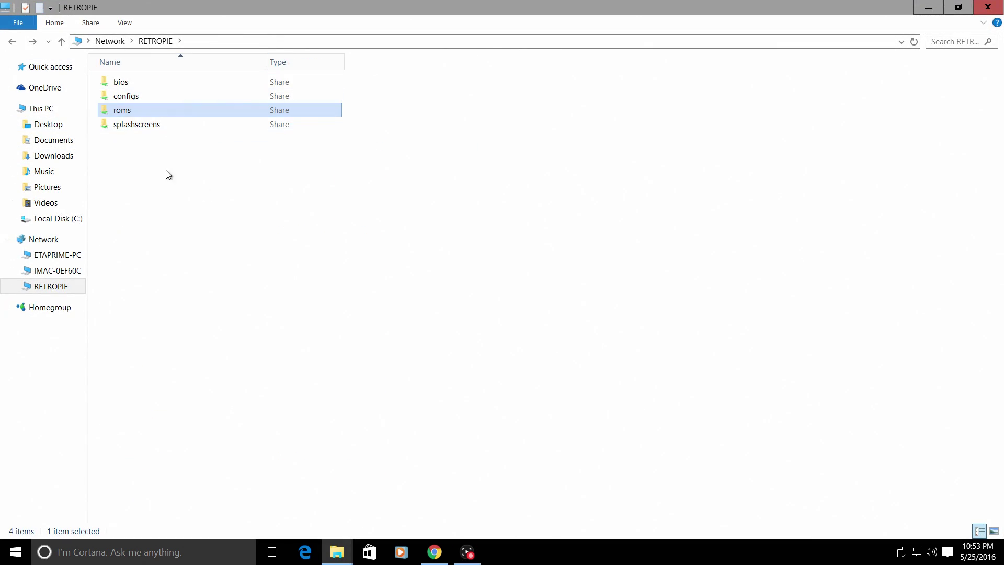
pyautogui.doubleClick(130, 112)
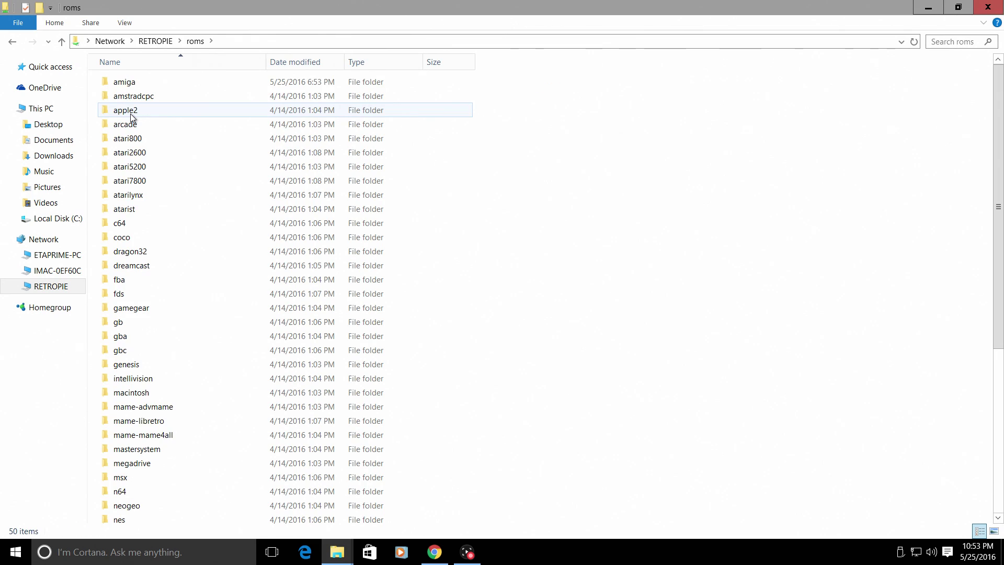
pyautogui.doubleClick(134, 84)
# Confirm adf holds workbench31.ADF and hdf holds System.hdf.
pyautogui.click(121, 84)
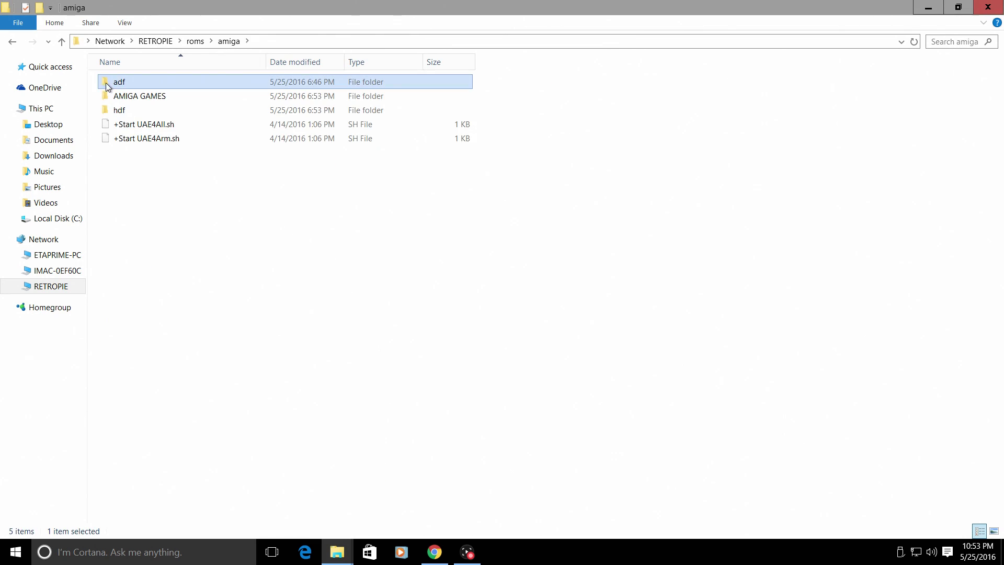
pyautogui.doubleClick(134, 82)
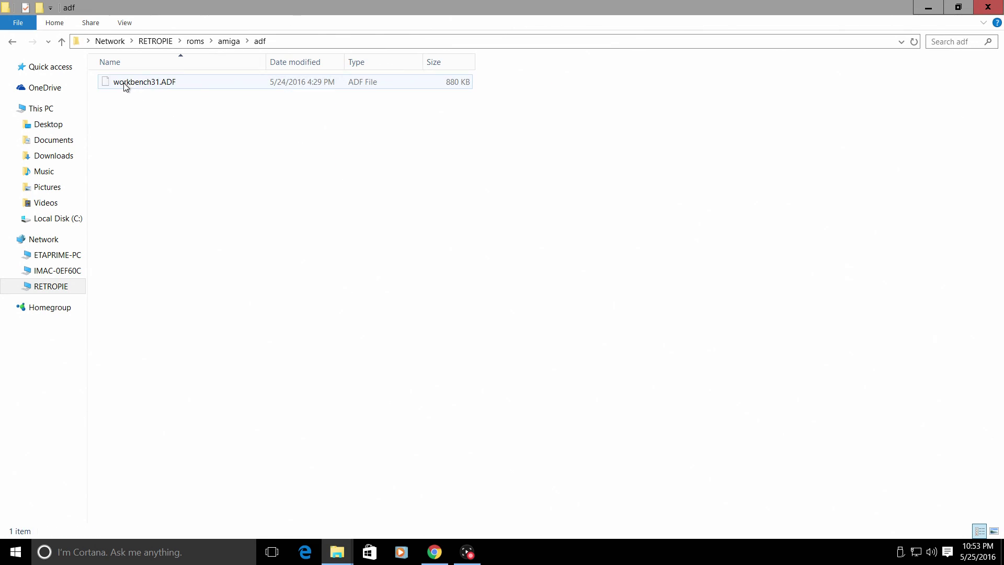
pyautogui.click(12, 41)
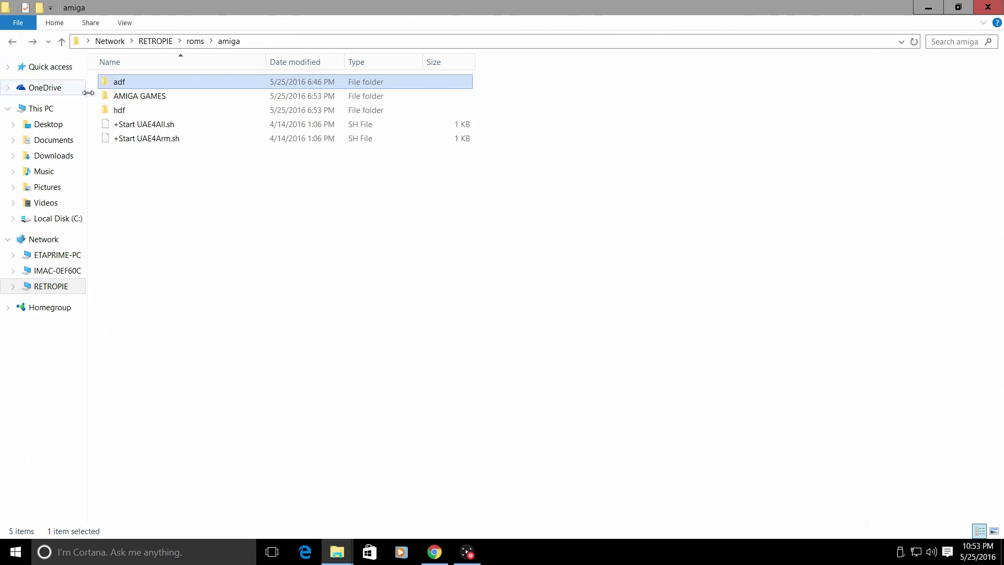
pyautogui.doubleClick(119, 111)
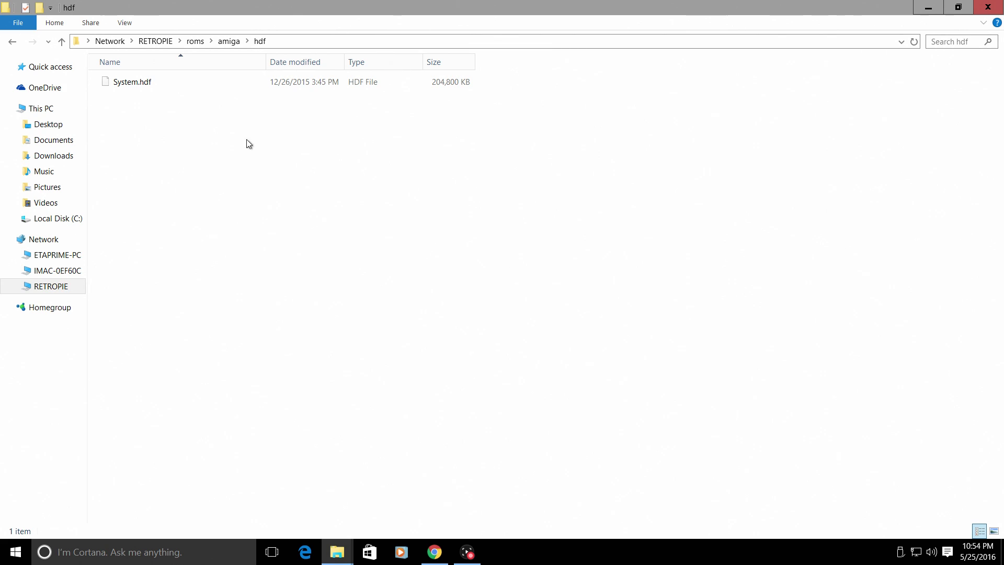
pyautogui.click(12, 43)
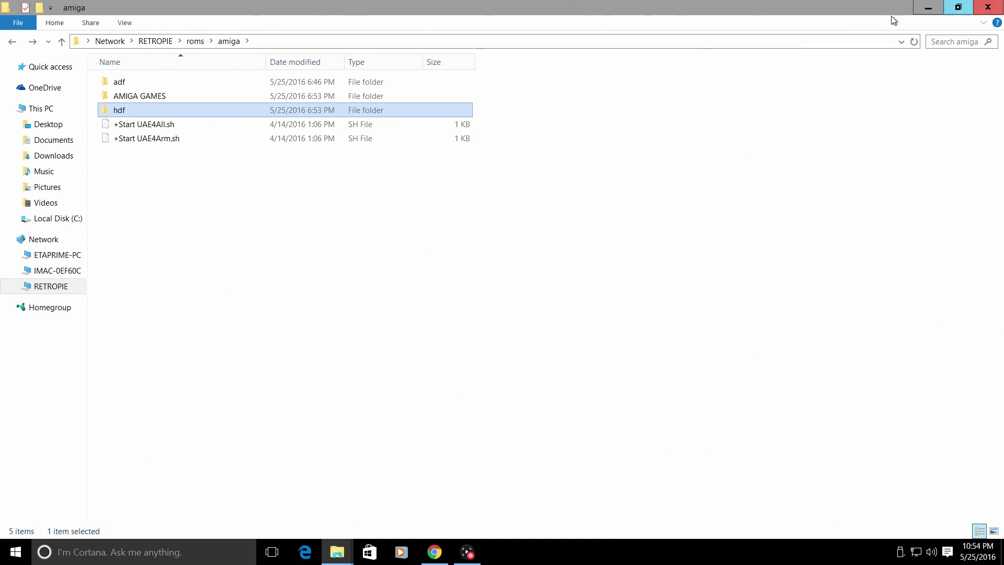
# Close the File Explorer window to reveal EmulationStation.
pyautogui.click(986, 7)
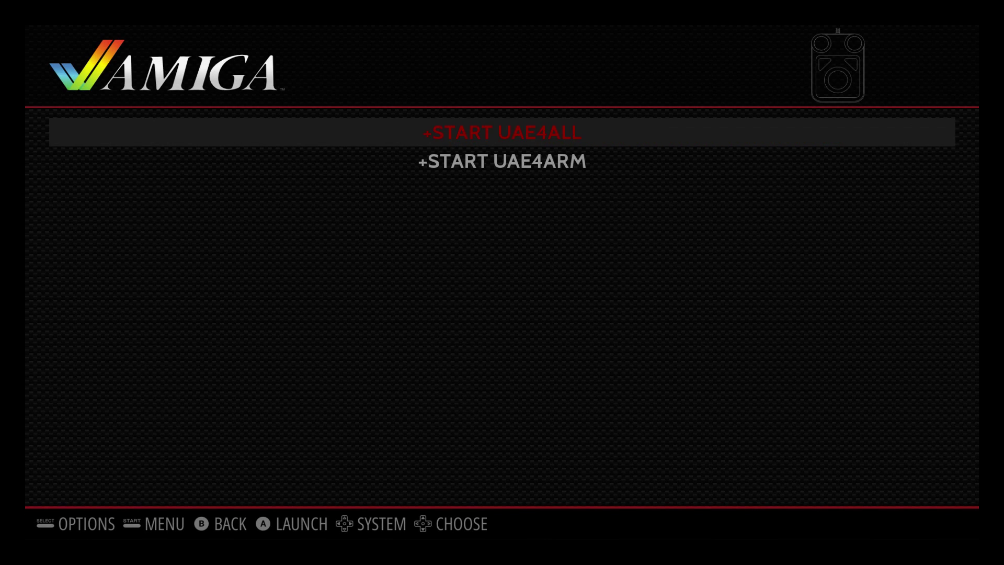
# Launch UAE4ALL, set floppy speed to 8x, apply the A1200 preset and view hard drive settings.
pyautogui.press('Down')
pyautogui.press('Up')
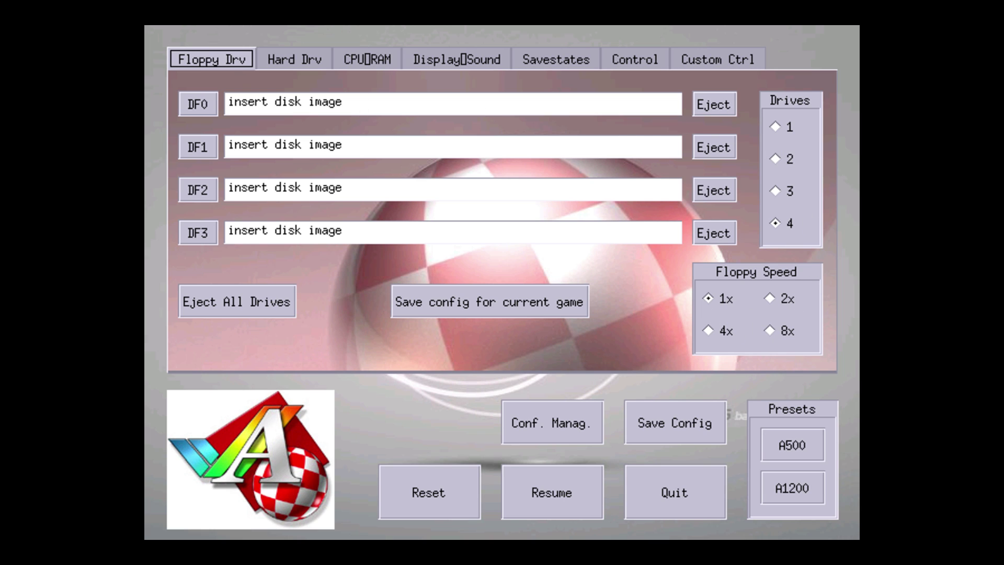
pyautogui.press('Up')
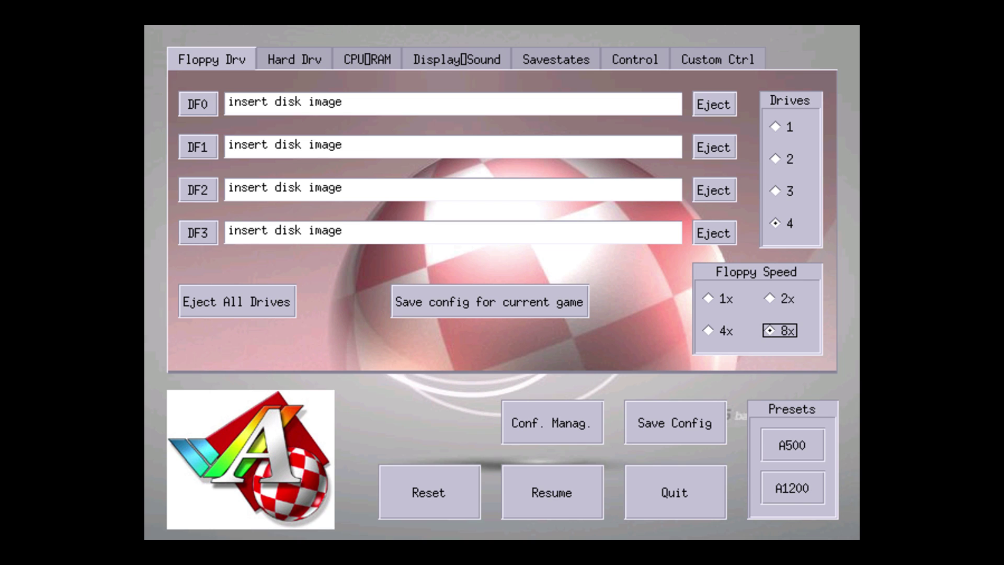
pyautogui.click(791, 487)
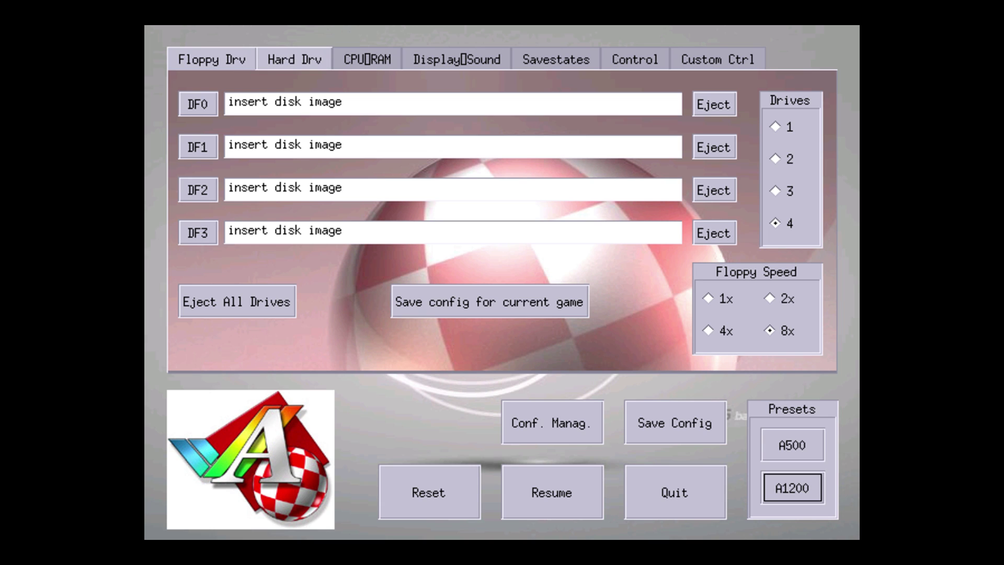
pyautogui.click(306, 63)
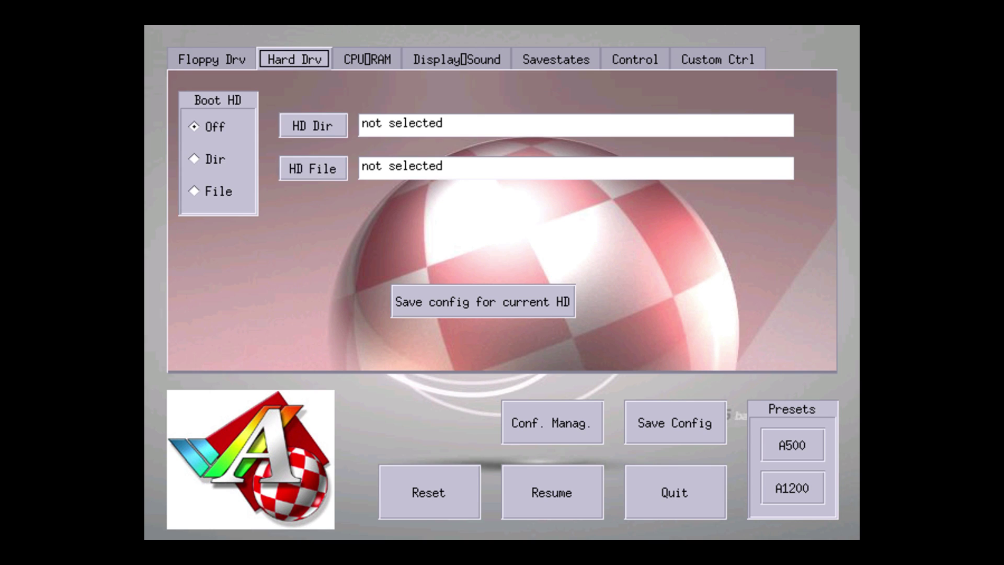
# Browse the hard disk image selector to the roms/amiga/hdf folder.
pyautogui.click(313, 168)
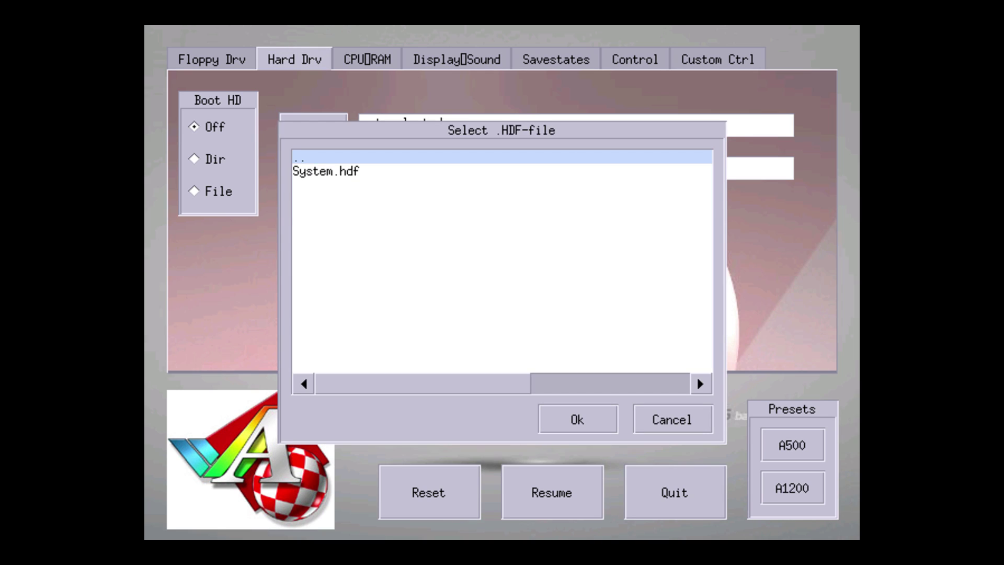
pyautogui.press('Return')
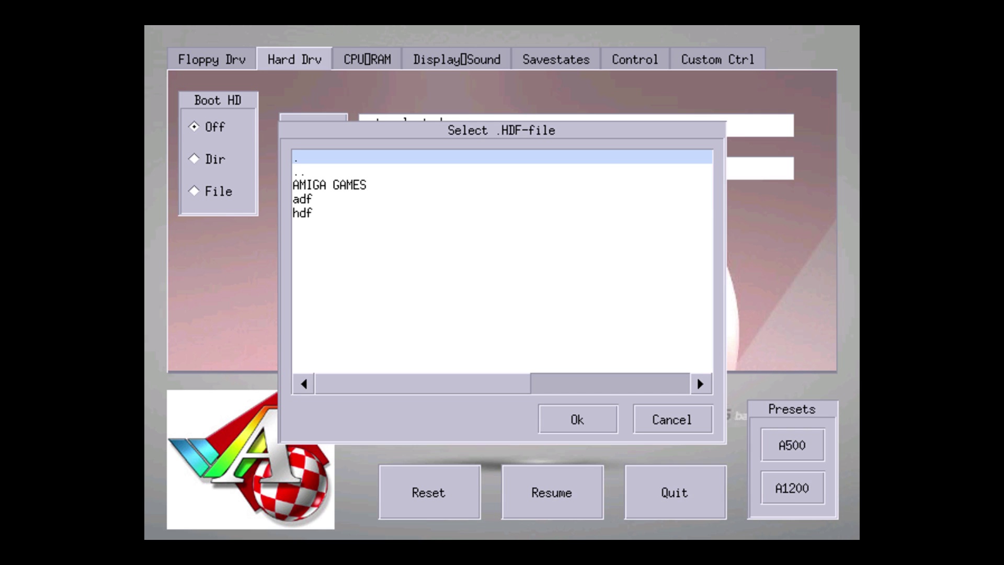
pyautogui.doubleClick(303, 211)
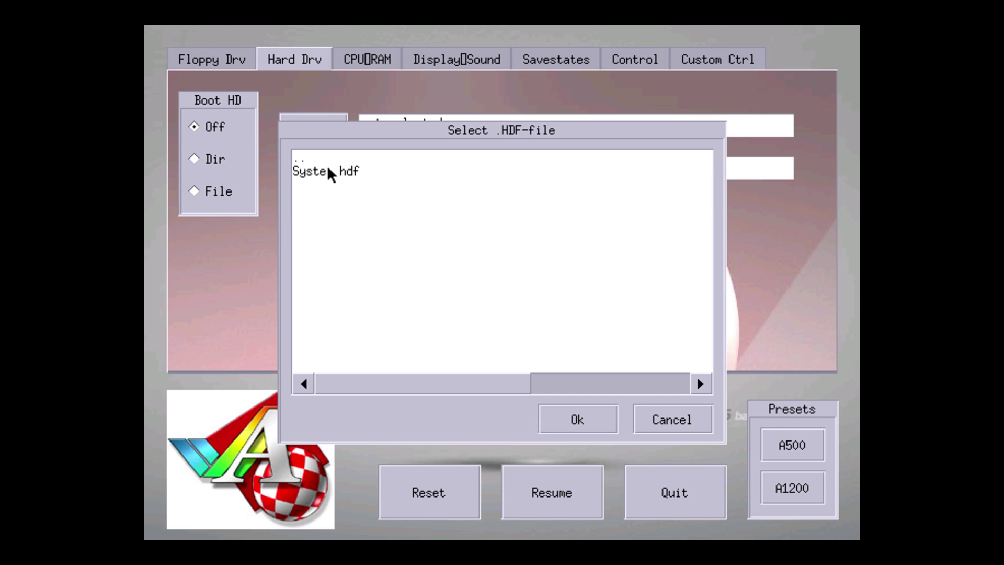
pyautogui.doubleClick(300, 158)
pyautogui.doubleClick(302, 170)
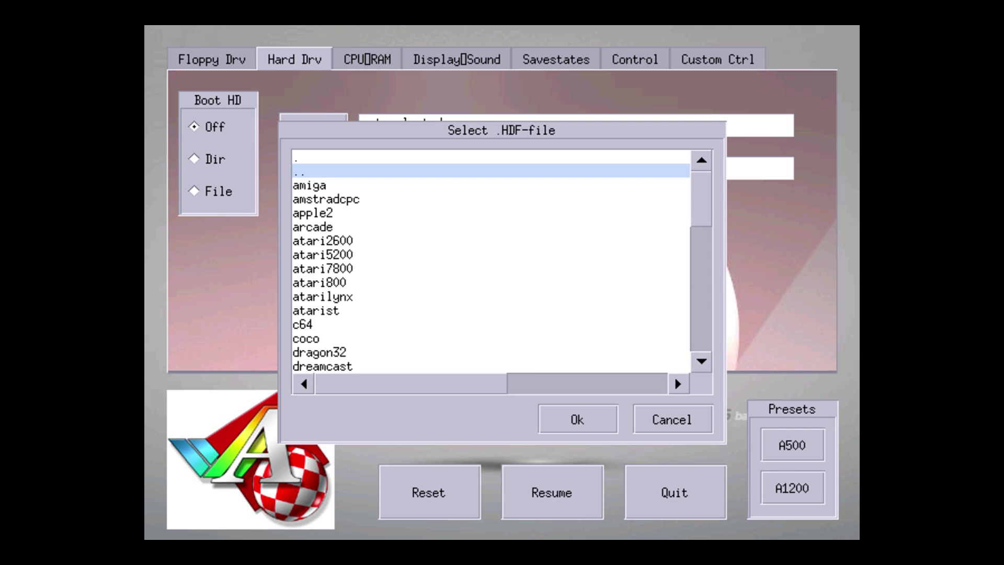
pyautogui.doubleClick(302, 170)
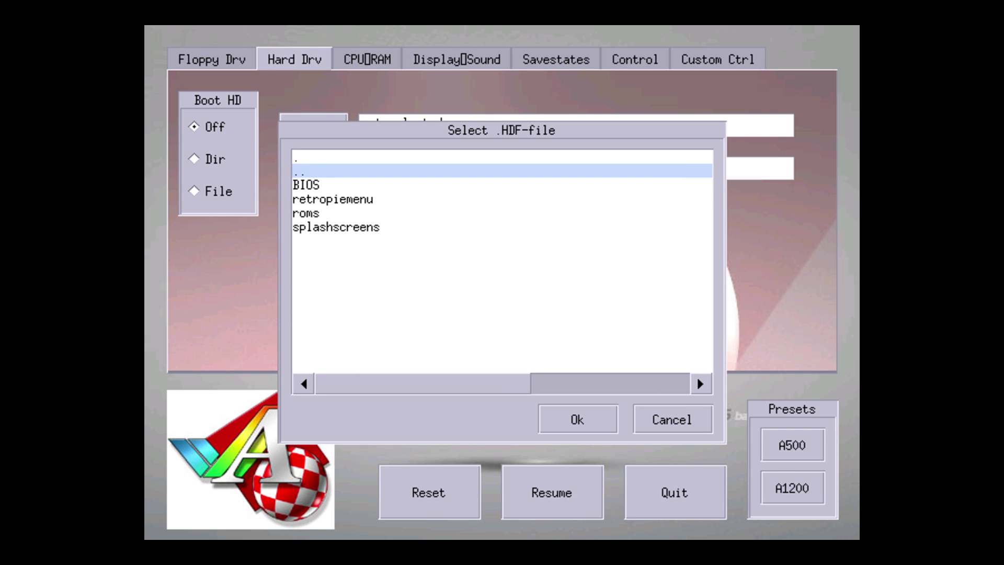
pyautogui.doubleClick(318, 226)
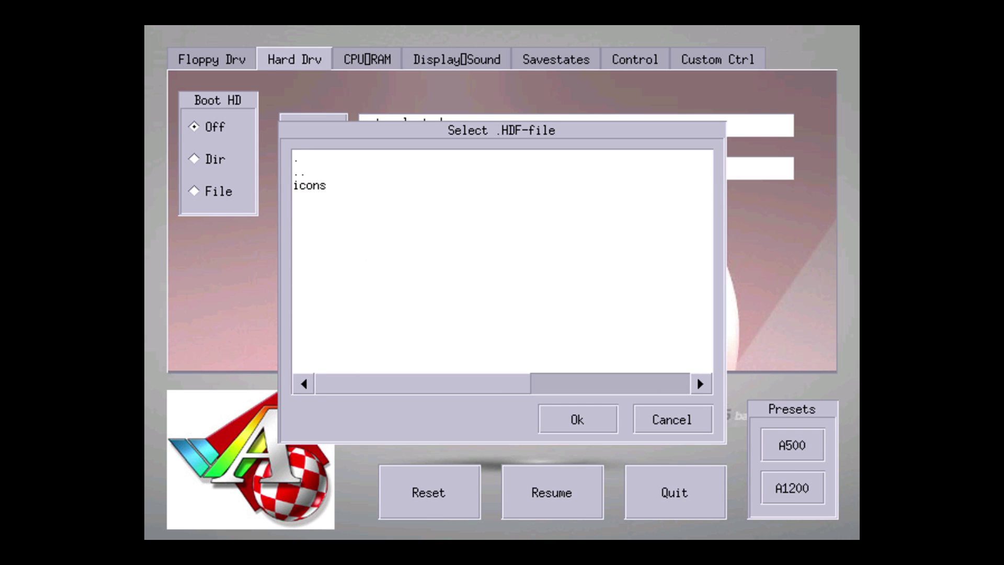
pyautogui.doubleClick(299, 170)
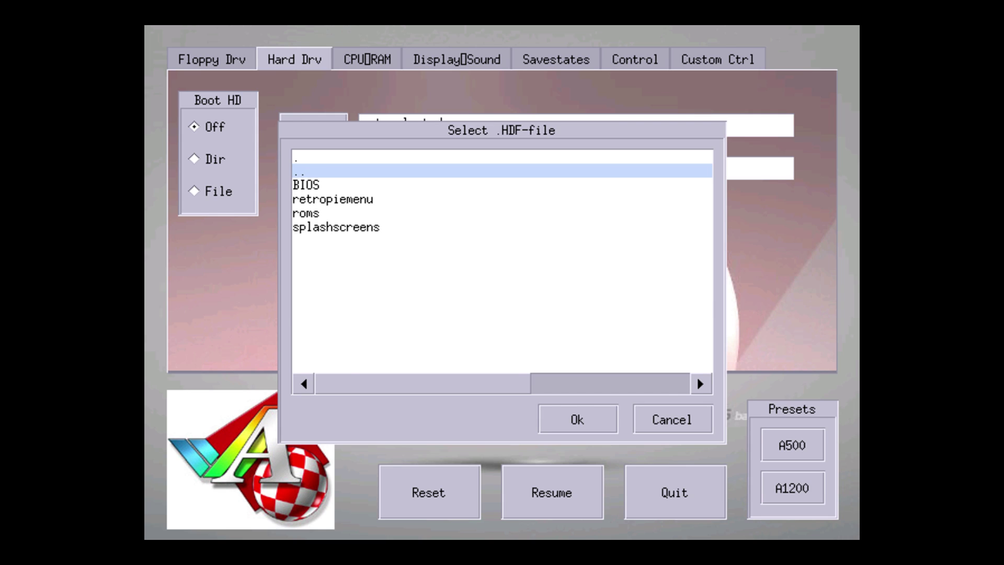
pyautogui.doubleClick(306, 213)
pyautogui.doubleClick(304, 185)
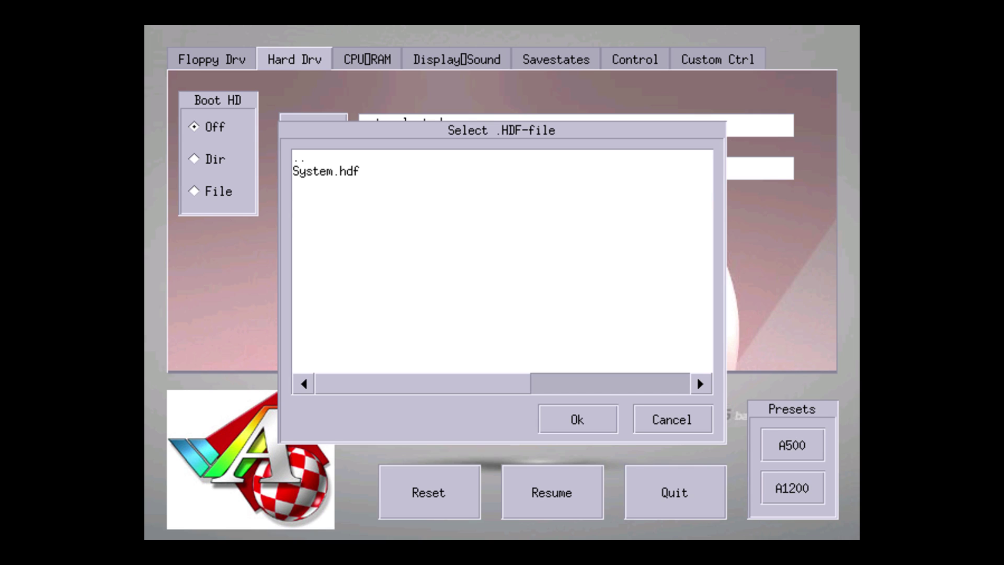
# Set System.hdf as the boot hard drive file and view the CPU/RAM settings.
pyautogui.click(326, 171)
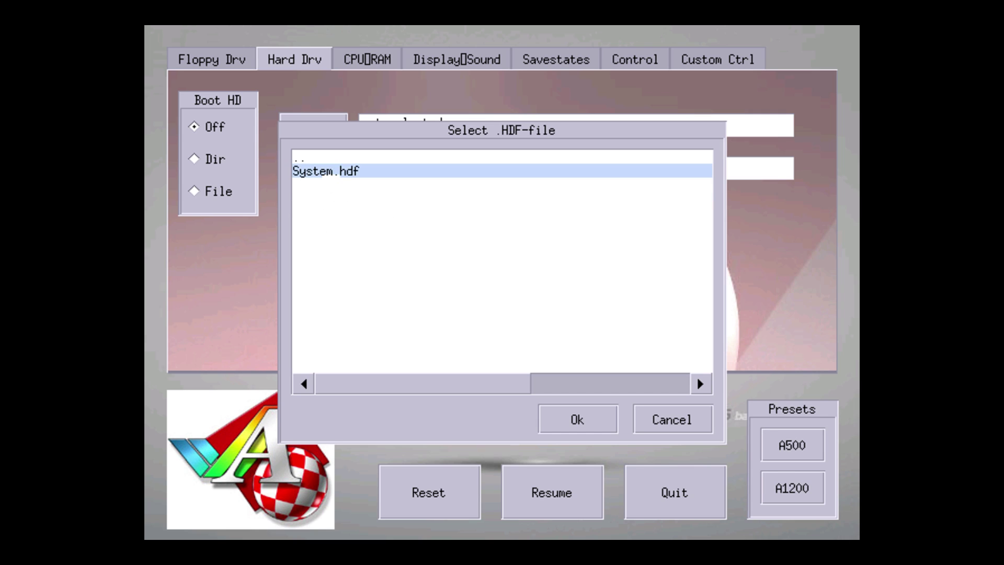
pyautogui.click(577, 419)
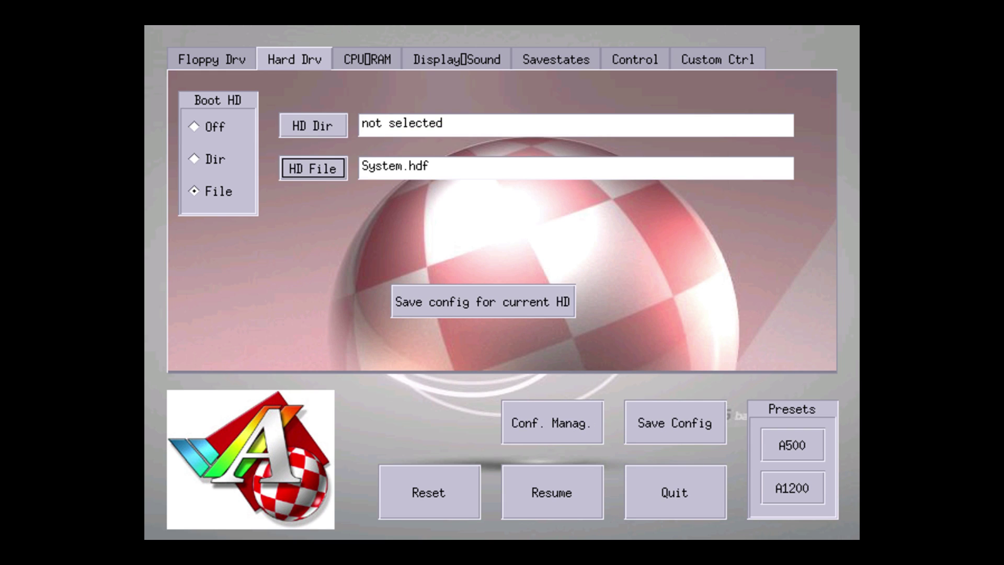
pyautogui.click(366, 59)
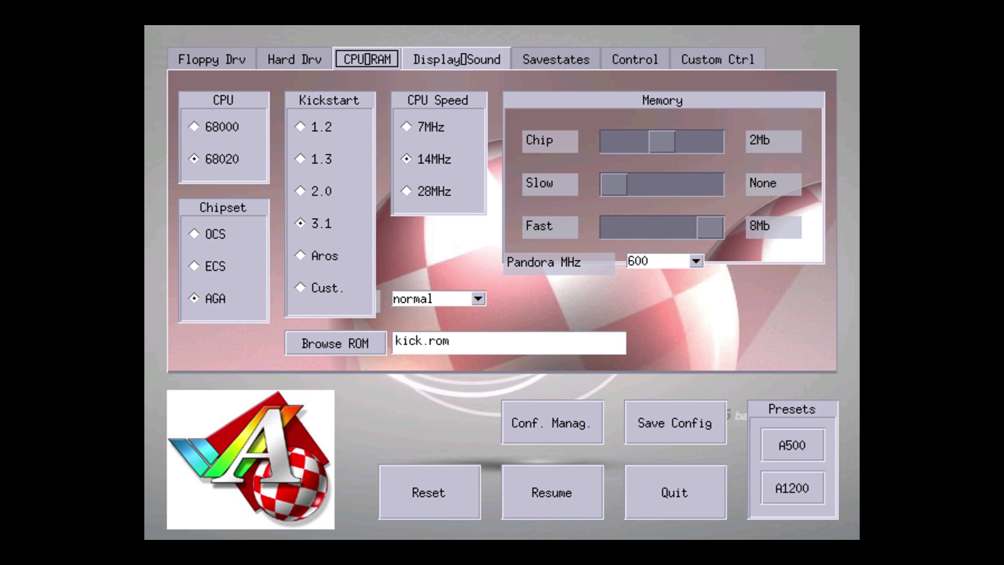
# Set the display to 640 width and 256 height, and save the general config.
pyautogui.click(456, 59)
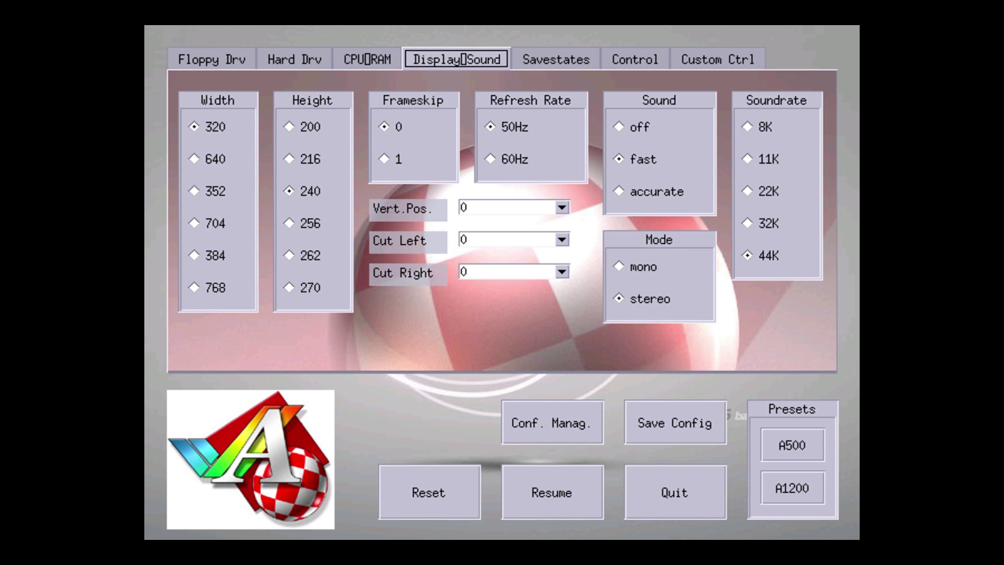
pyautogui.click(210, 159)
pyautogui.click(301, 222)
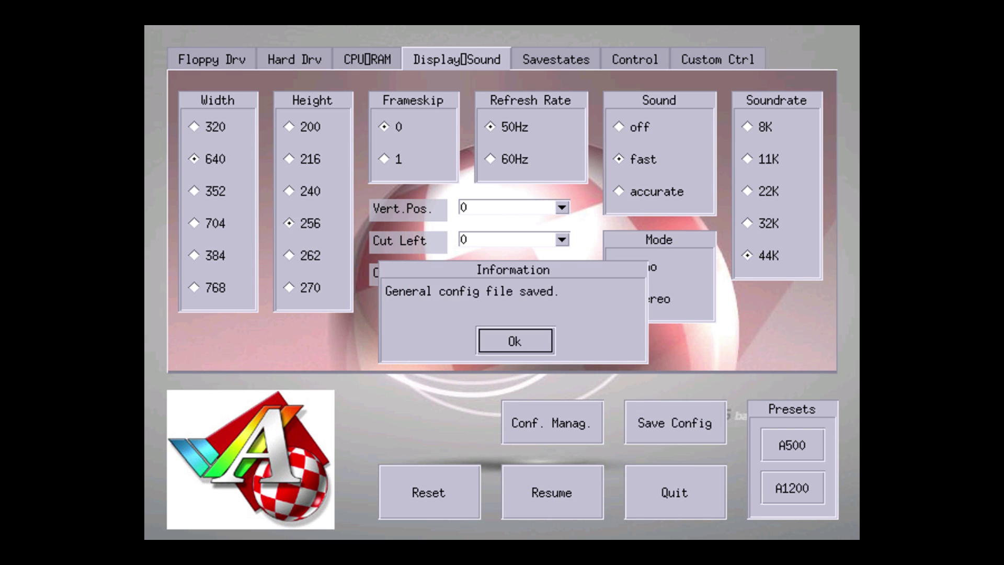
pyautogui.press('Return')
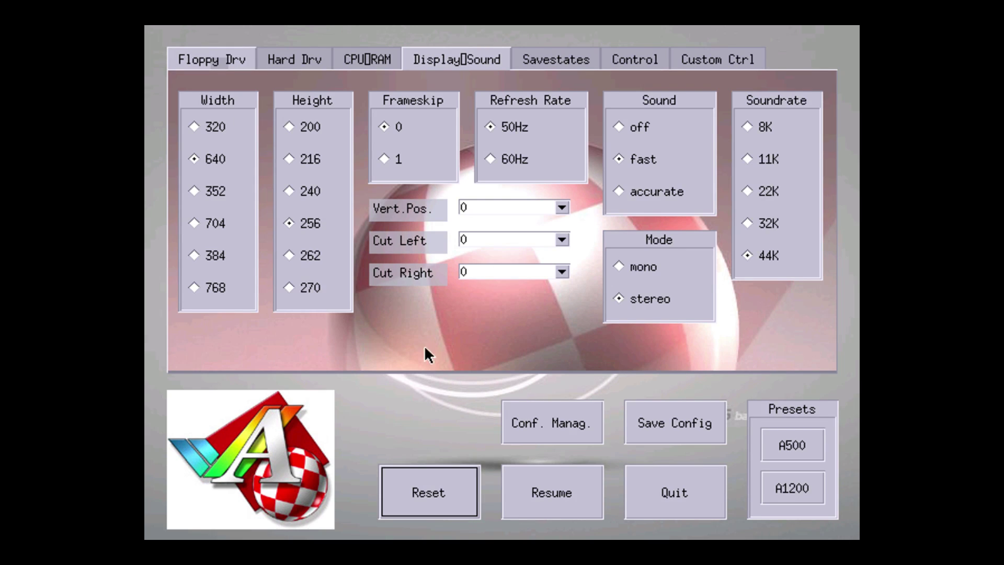
# Boot the installer to the Workbench 3.1 disk prompt, then reopen the settings with F12.
pyautogui.click(218, 61)
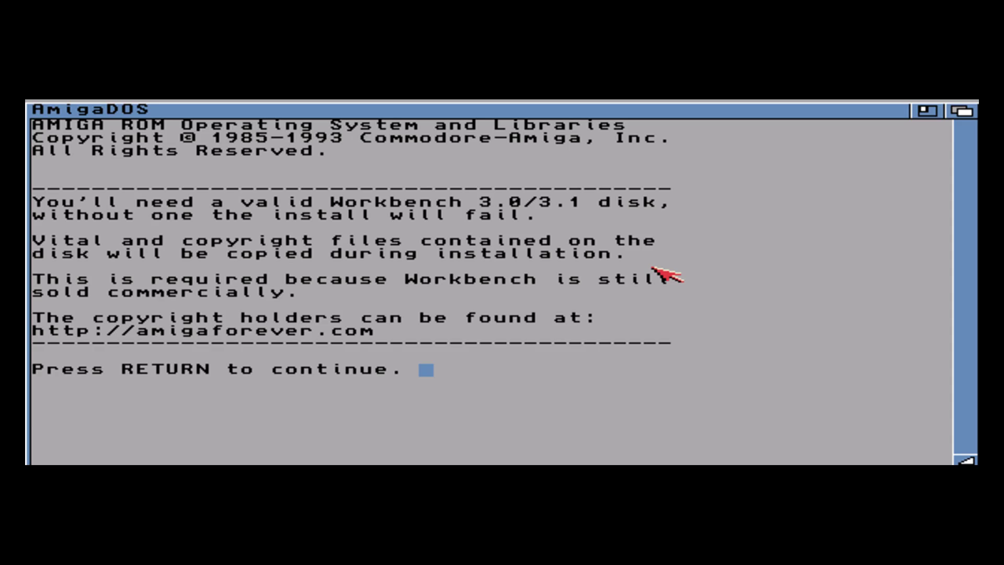
pyautogui.press('F12')
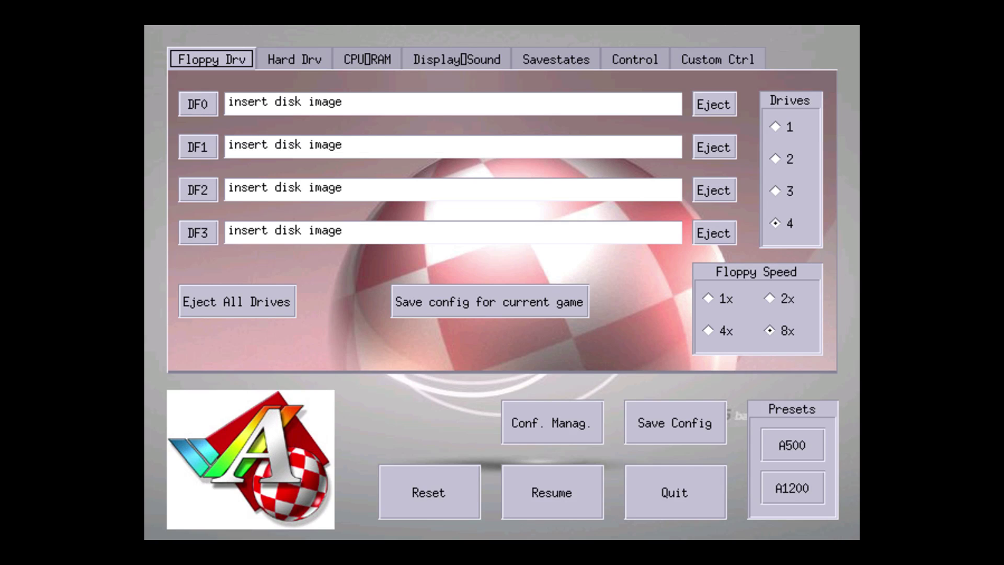
# Insert workbench31.ADF from the adf folder into DF0 and resume the Amiga.
pyautogui.click(197, 103)
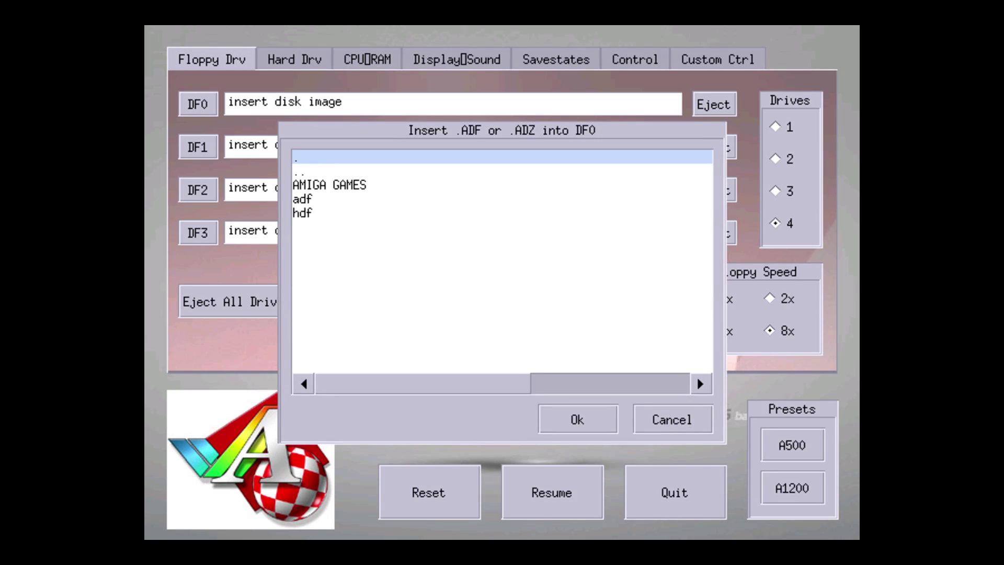
pyautogui.doubleClick(304, 200)
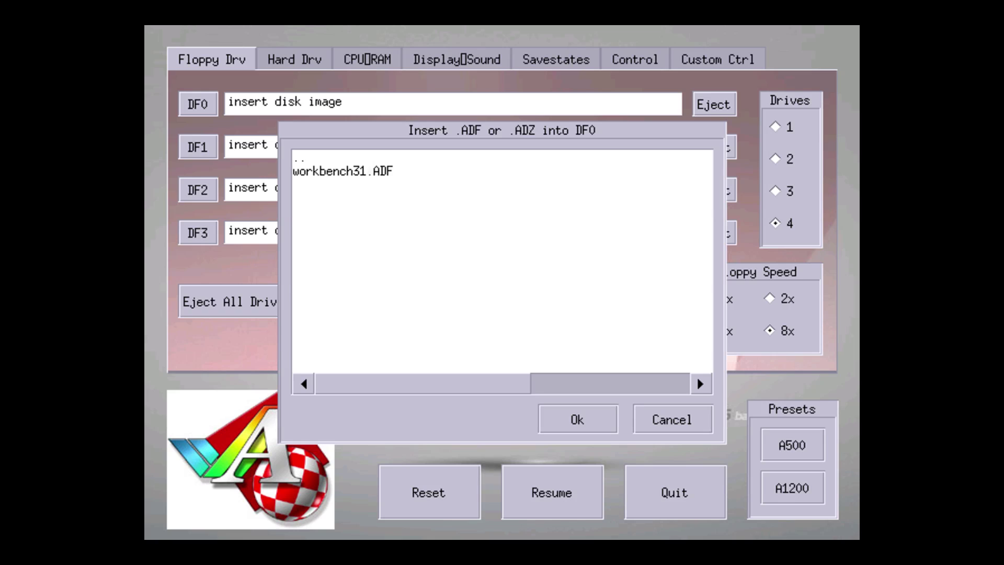
pyautogui.click(365, 170)
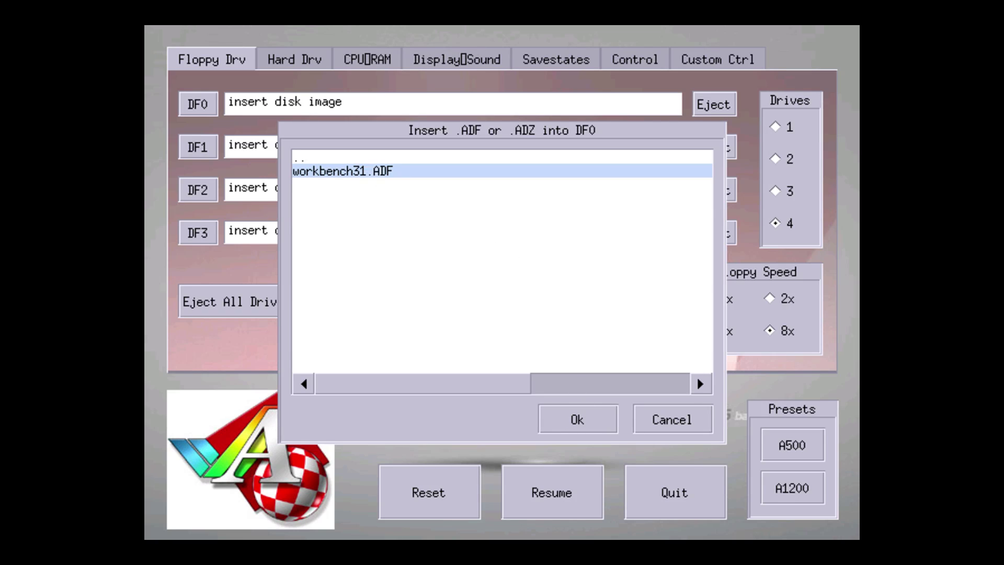
pyautogui.click(577, 419)
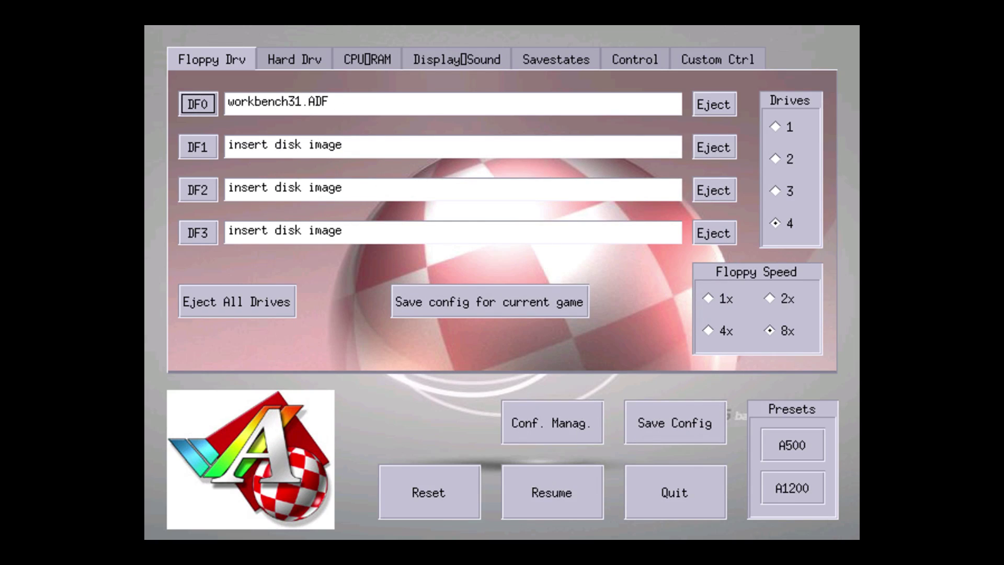
pyautogui.click(552, 492)
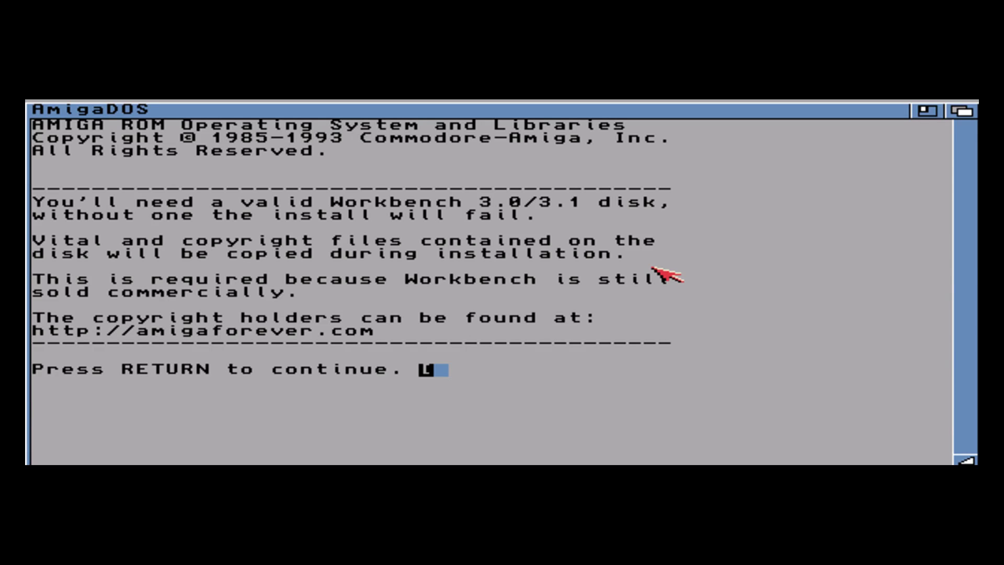
# Continue past the welcome and disk prompts, answering n to the Workbench 3.1 upgrade.
pyautogui.press('Return')
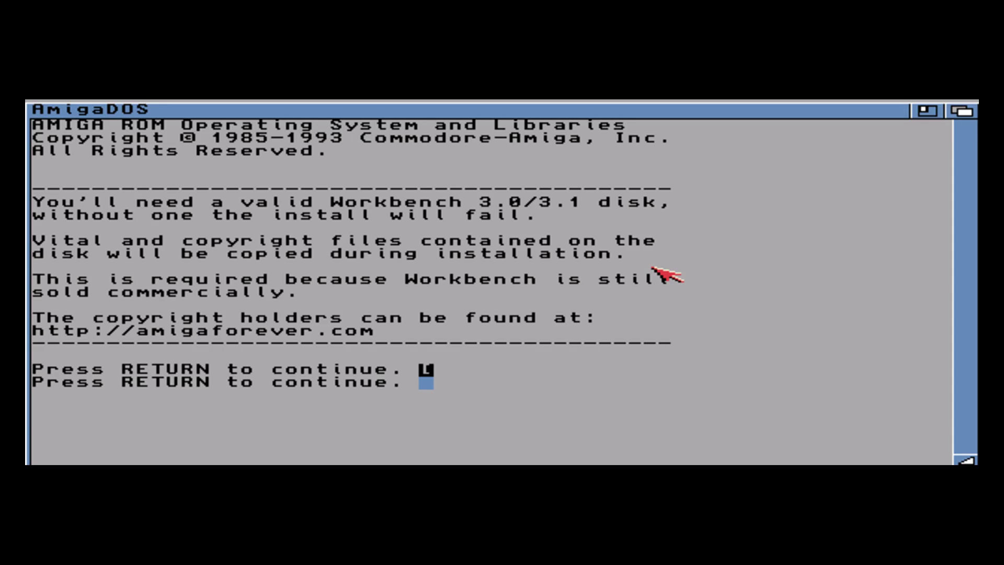
pyautogui.press('Return')
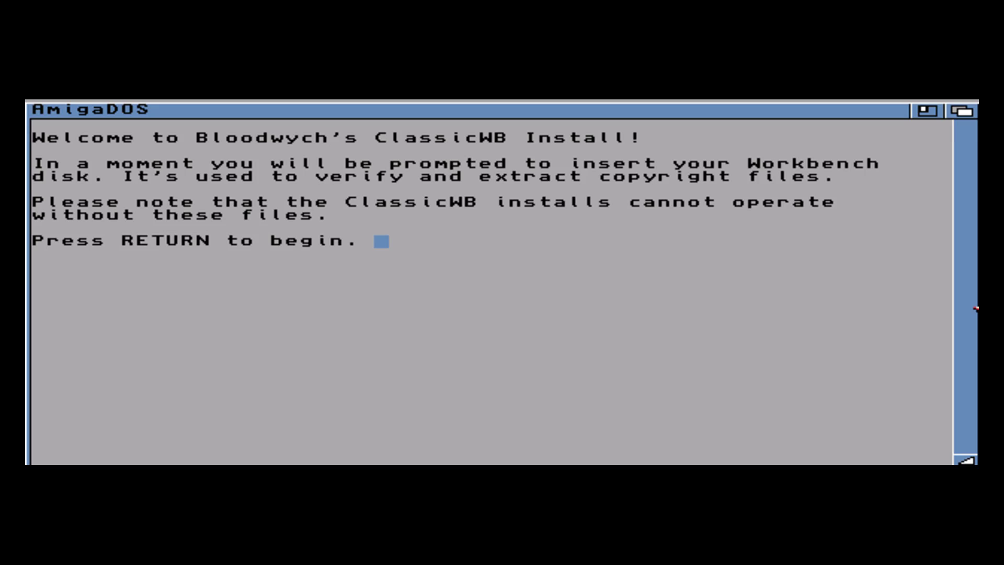
pyautogui.press('Return')
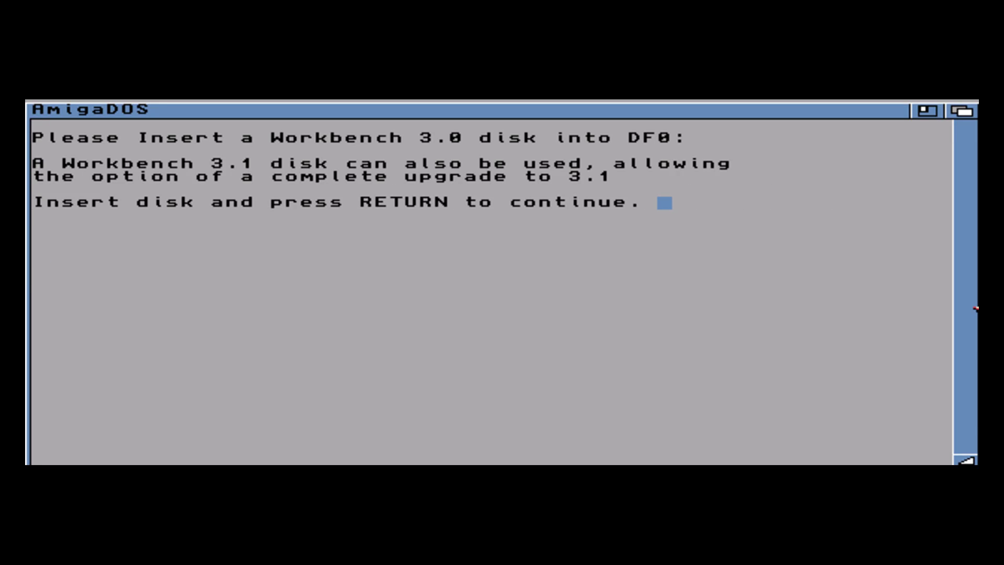
pyautogui.press('Return')
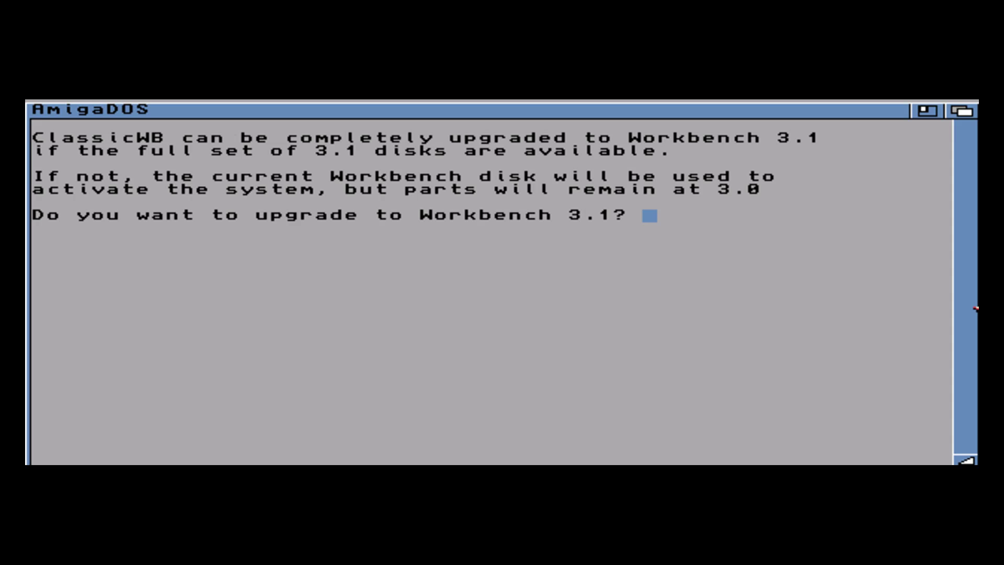
pyautogui.write('n')
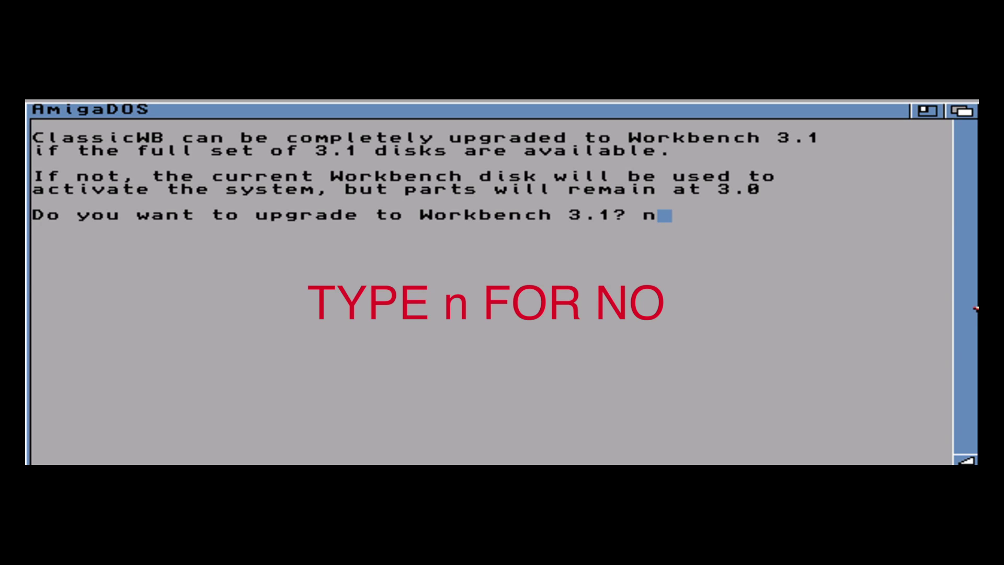
pyautogui.press('Return')
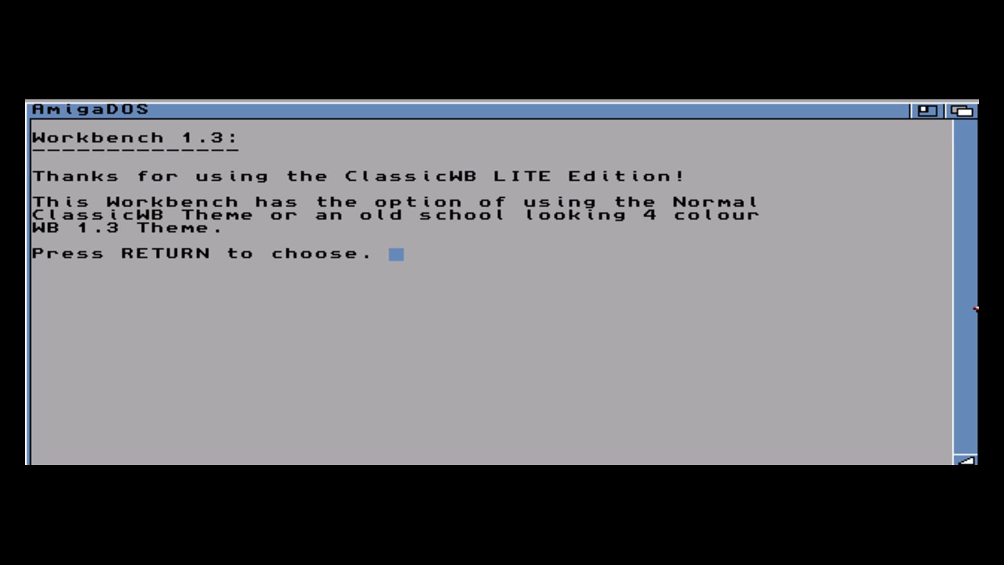
# Choose the ClassicWB theme, the 16-colour palette and None for the extra theme.
pyautogui.press('Return')
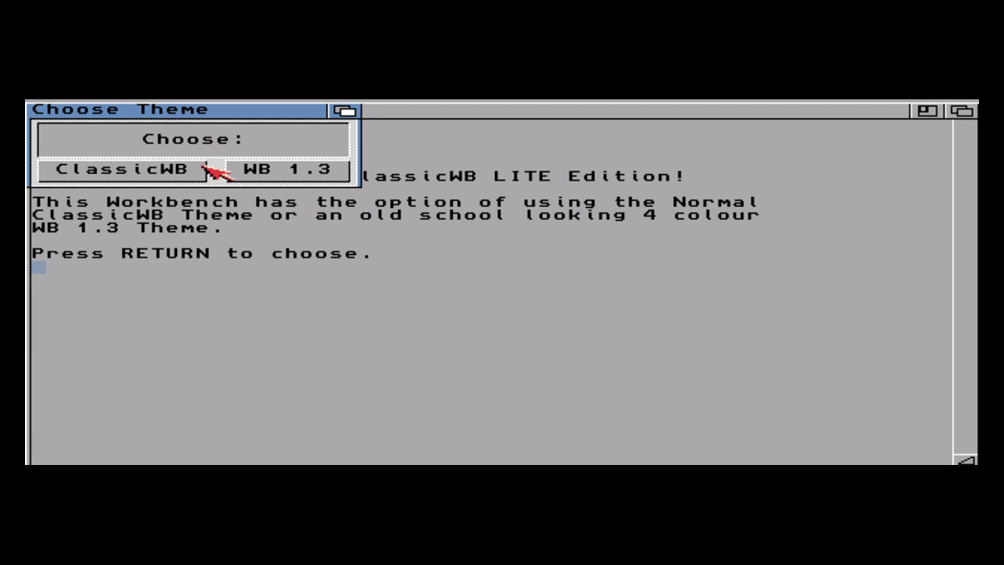
pyautogui.click(135, 169)
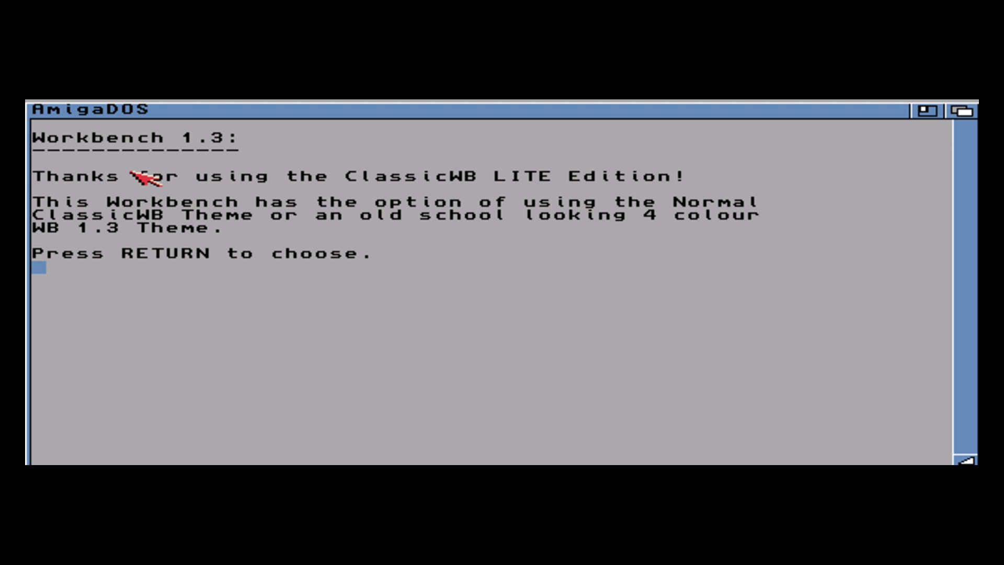
pyautogui.press('Return')
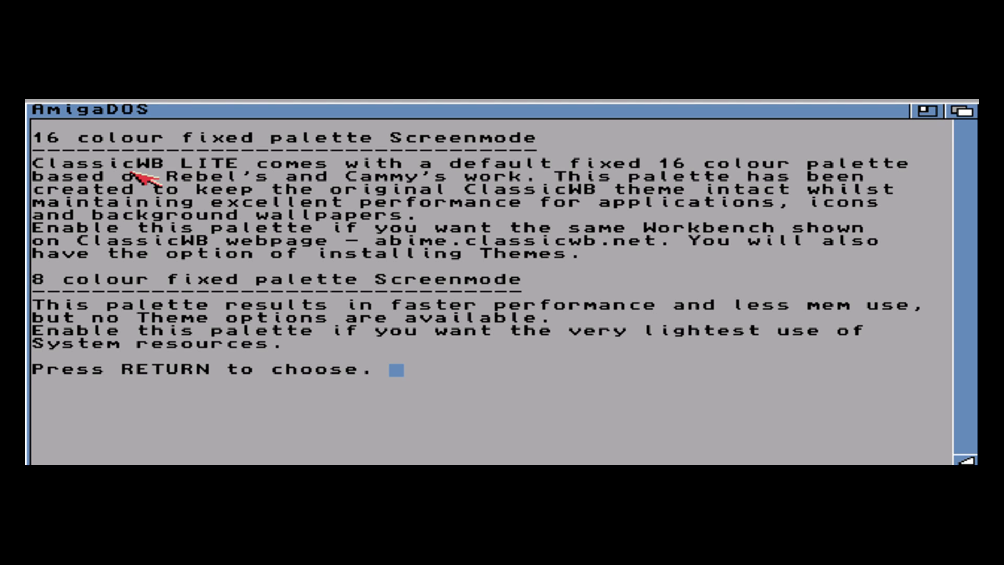
pyautogui.press('Return')
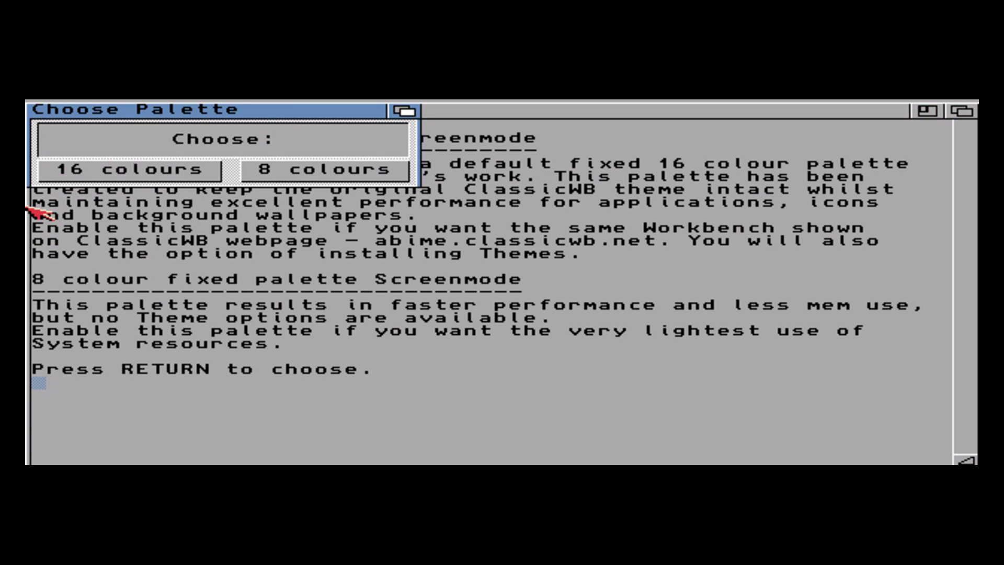
pyautogui.click(119, 176)
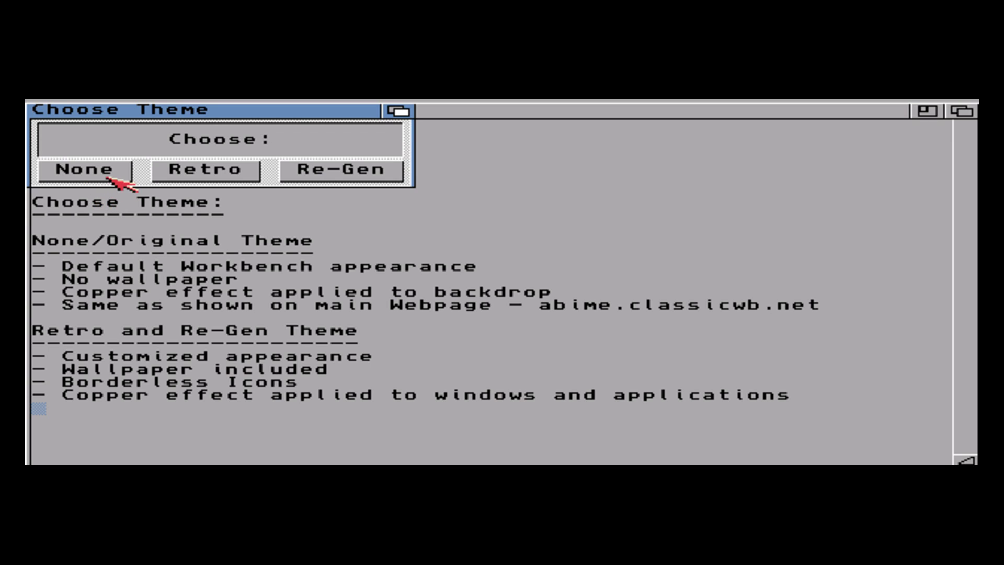
pyautogui.click(86, 171)
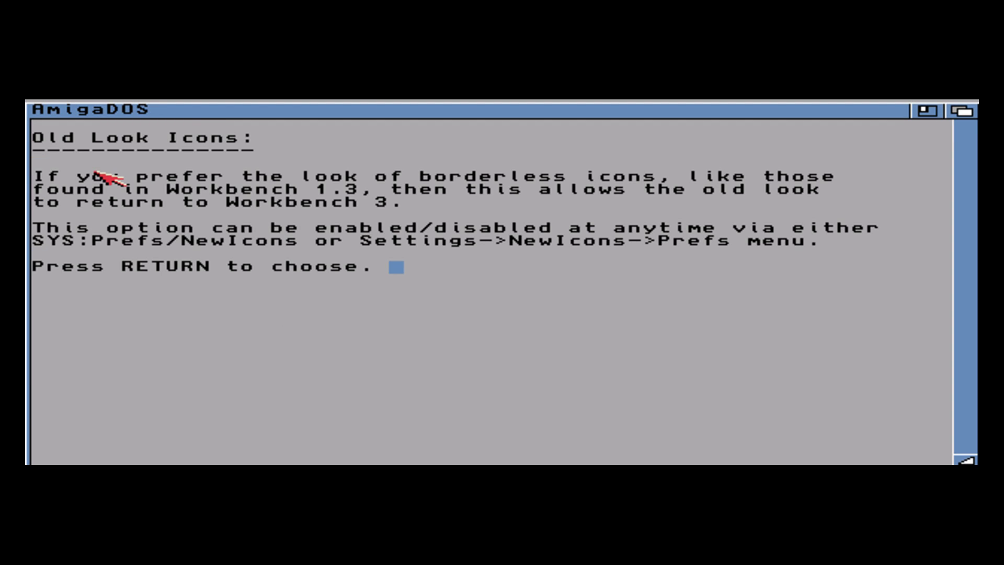
# Enable OldIcons support and continue to the Copper backgrounds page.
pyautogui.press('Return')
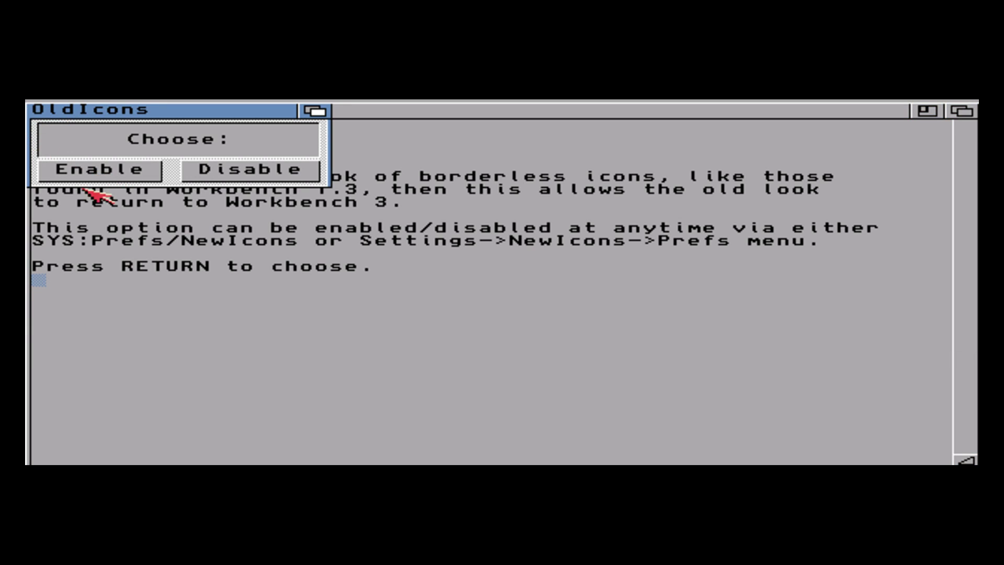
pyautogui.click(132, 177)
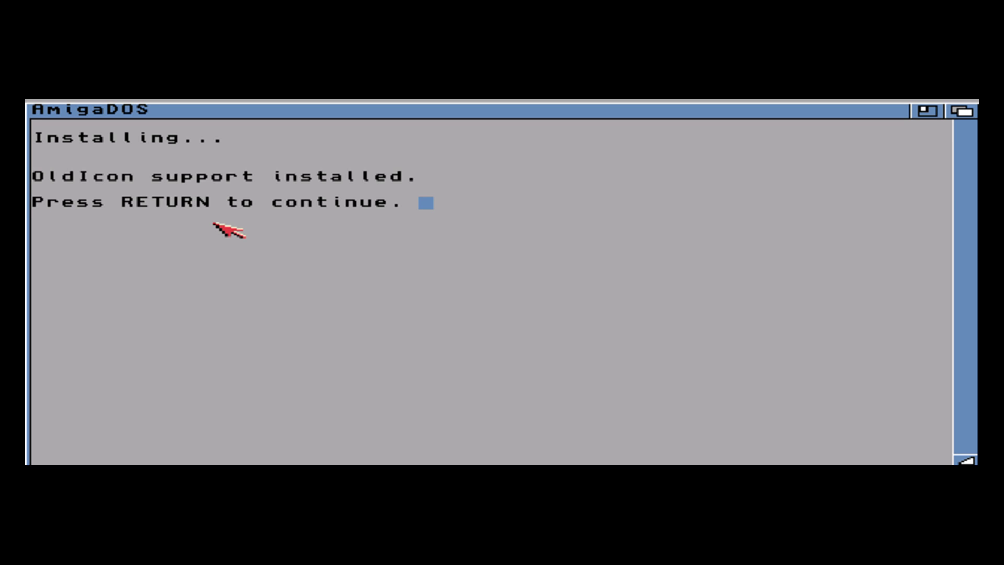
pyautogui.press('Return')
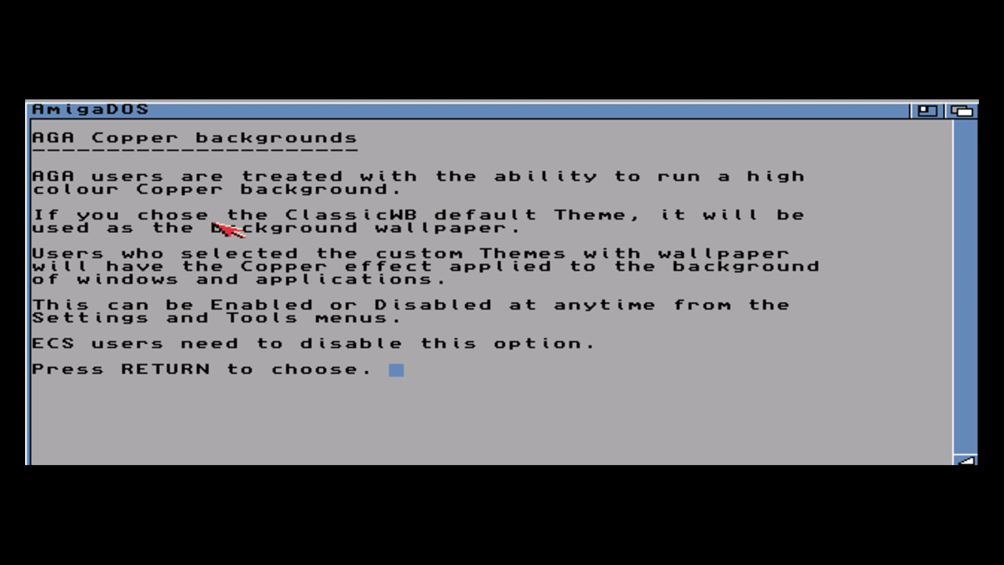
# Disable Copper backgrounds and enable Black Border.
pyautogui.press('Return')
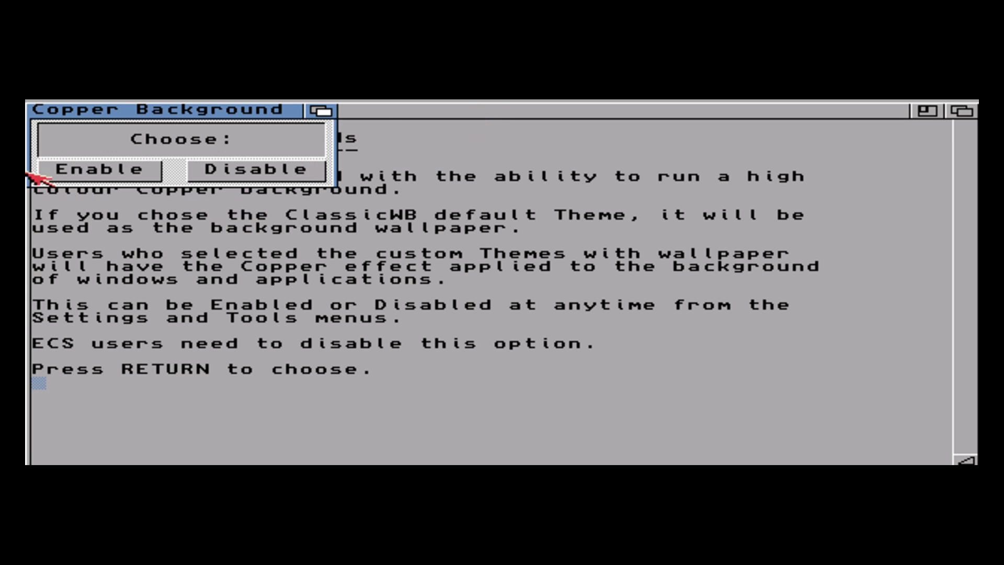
pyautogui.click(286, 173)
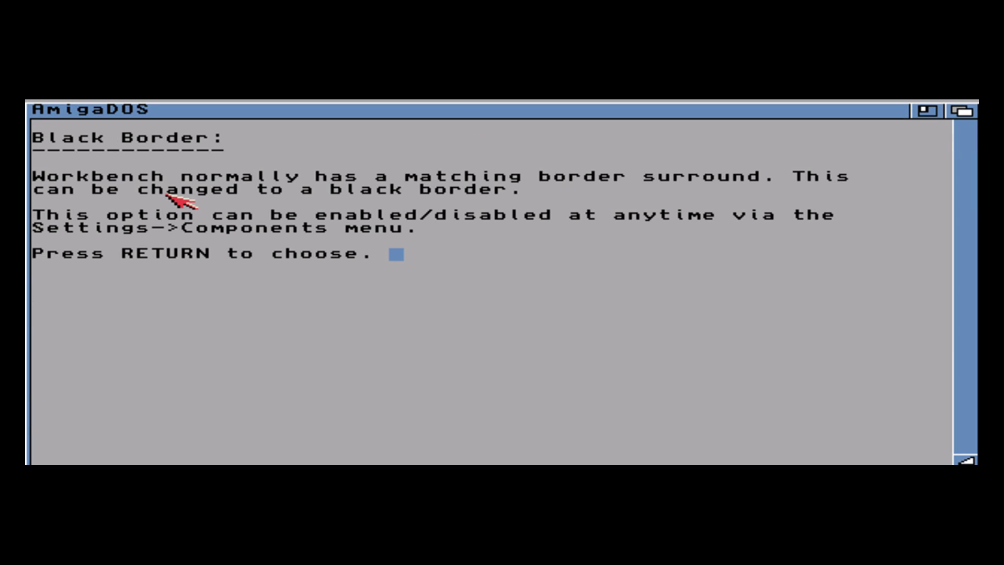
pyautogui.press('Return')
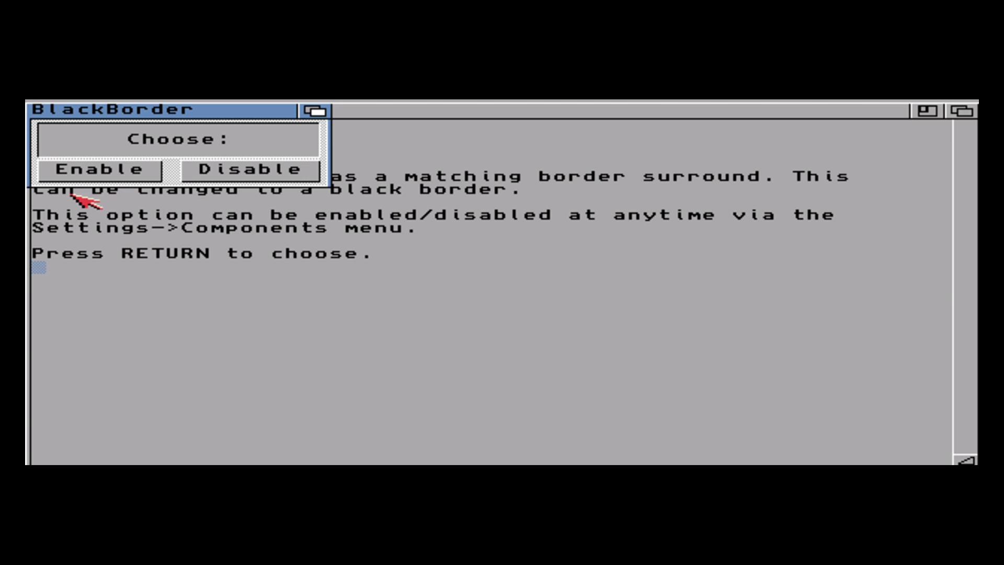
pyautogui.click(145, 178)
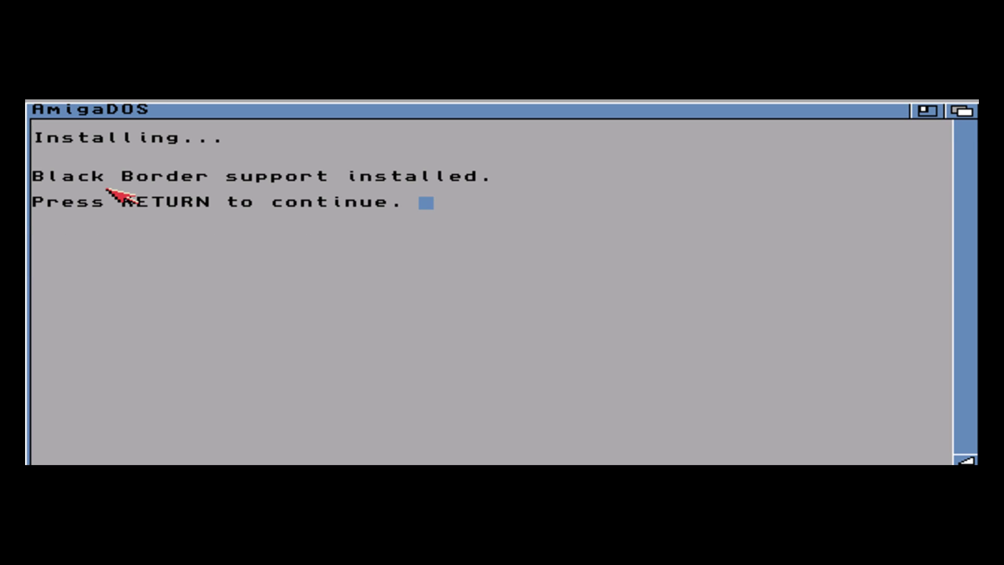
pyautogui.press('Return')
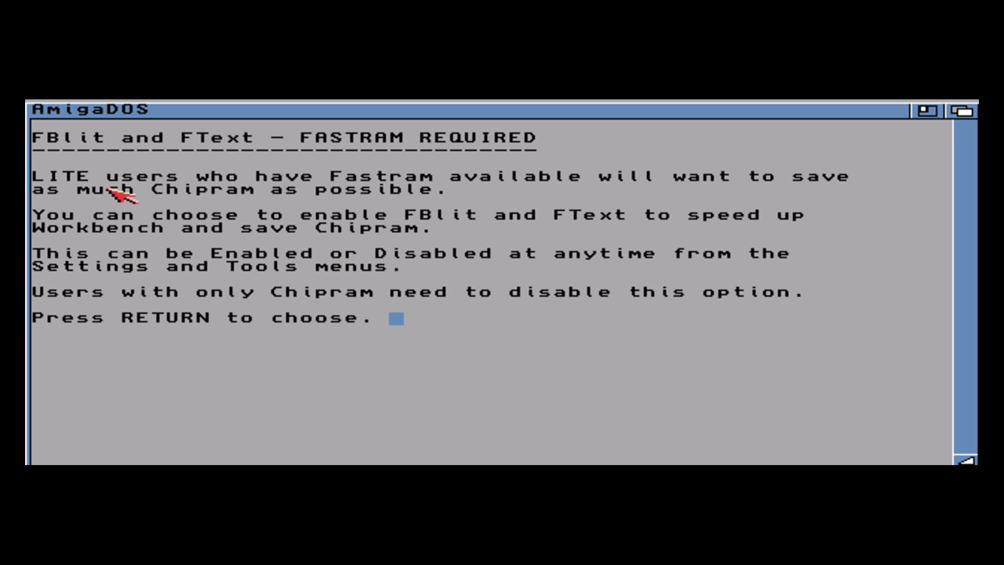
# Enable FBlit and FText support and continue to the StackAttack option.
pyautogui.press('Return')
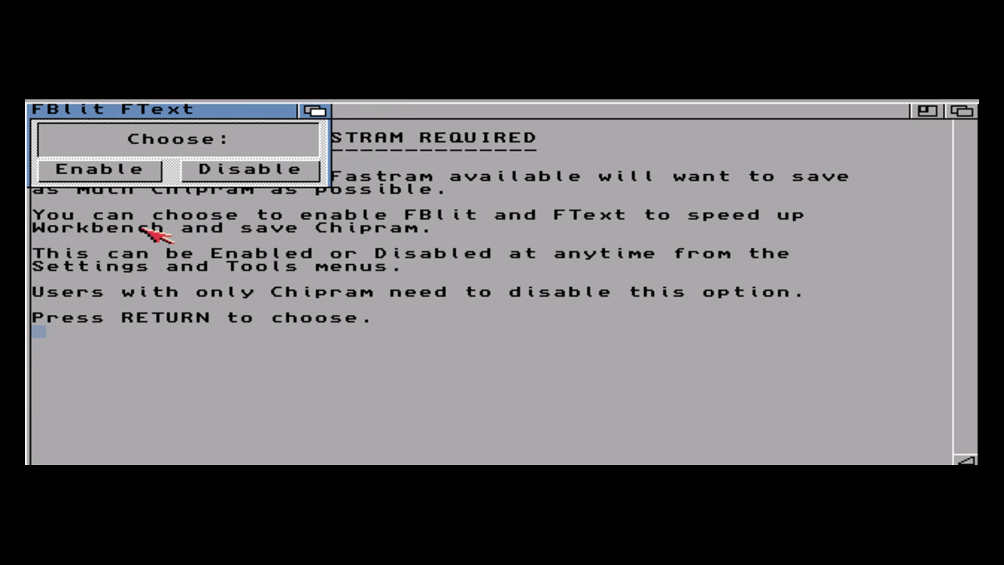
pyautogui.click(126, 171)
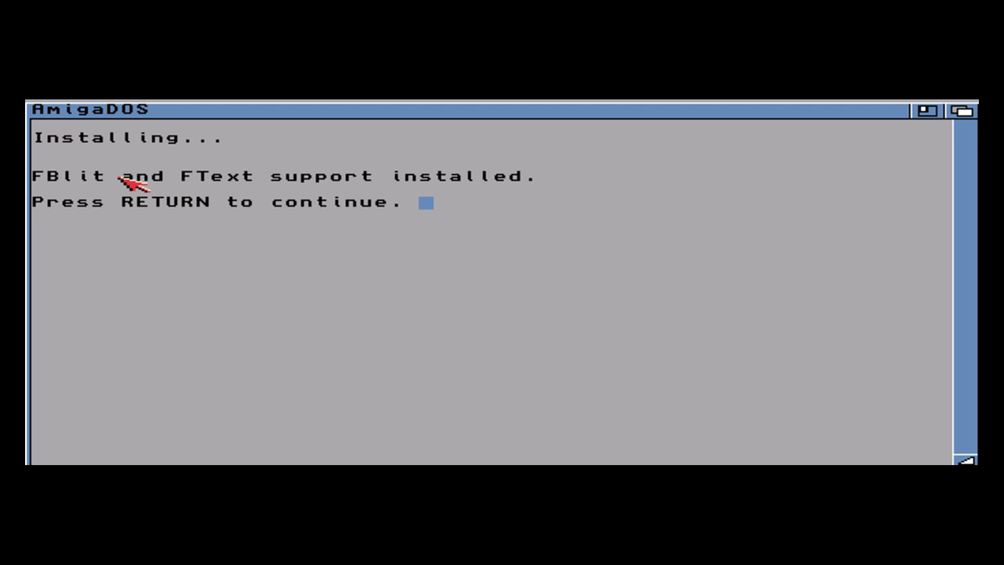
pyautogui.press('Return')
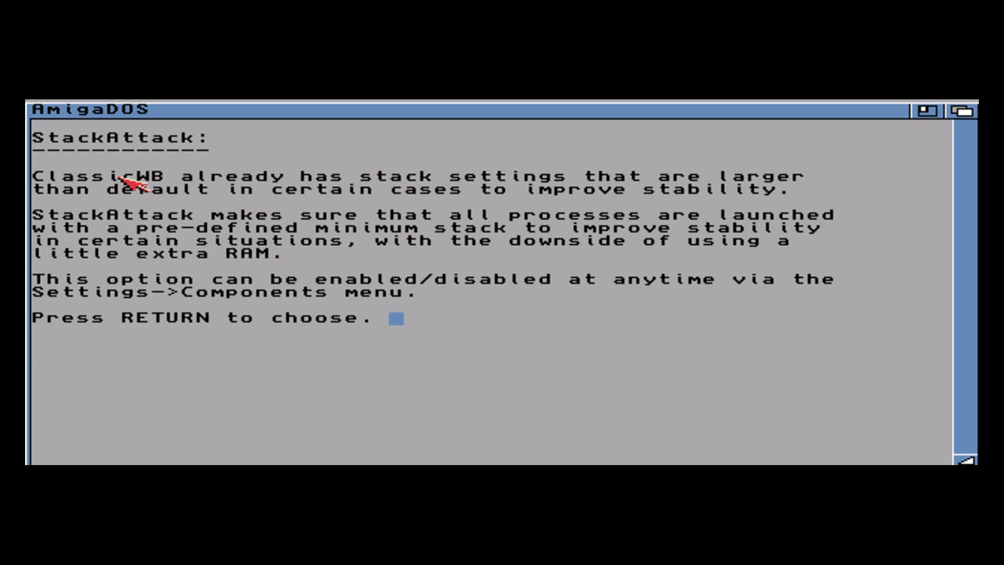
# Disable StackAttack and Hard Drive ENV.
pyautogui.press('Return')
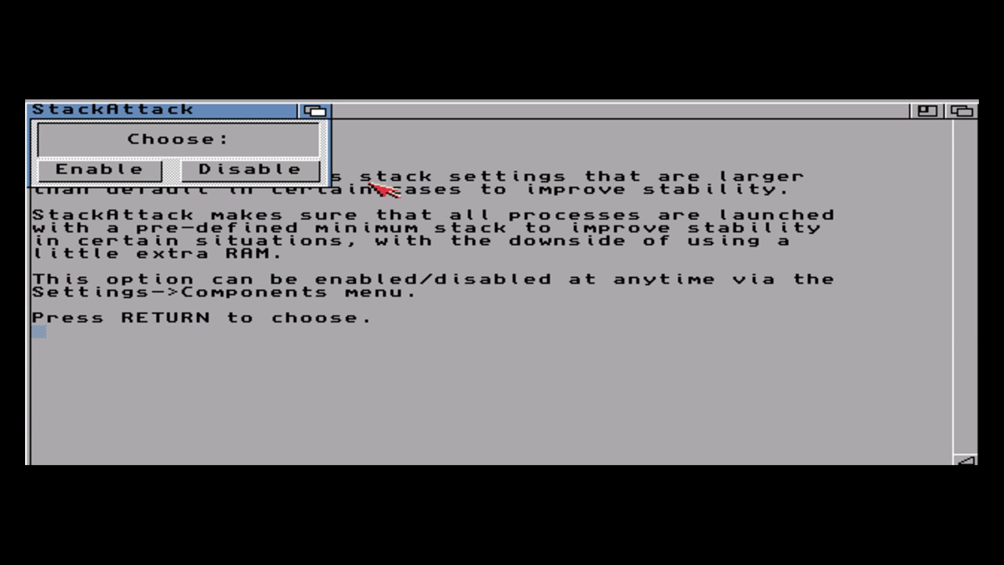
pyautogui.click(280, 175)
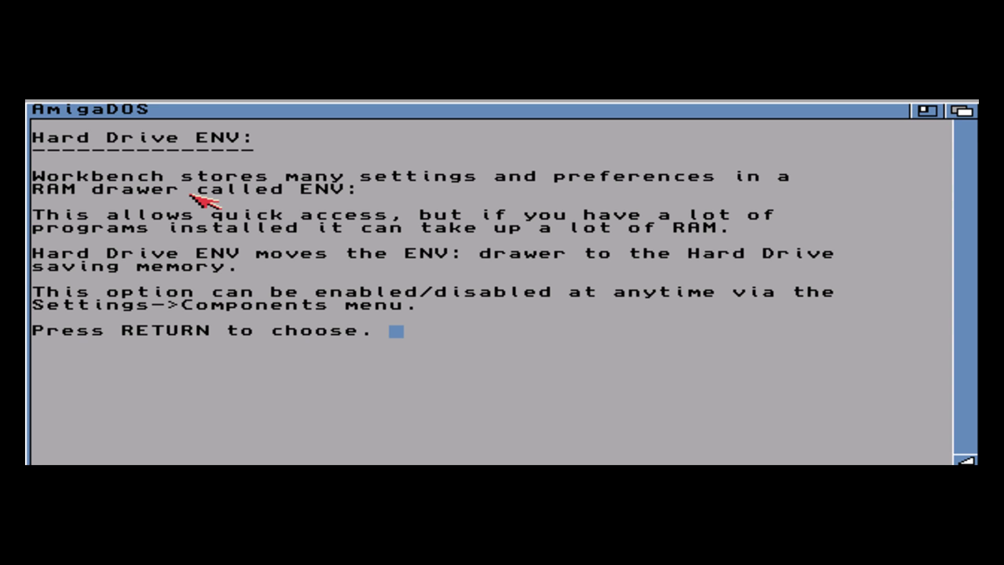
pyautogui.press('Return')
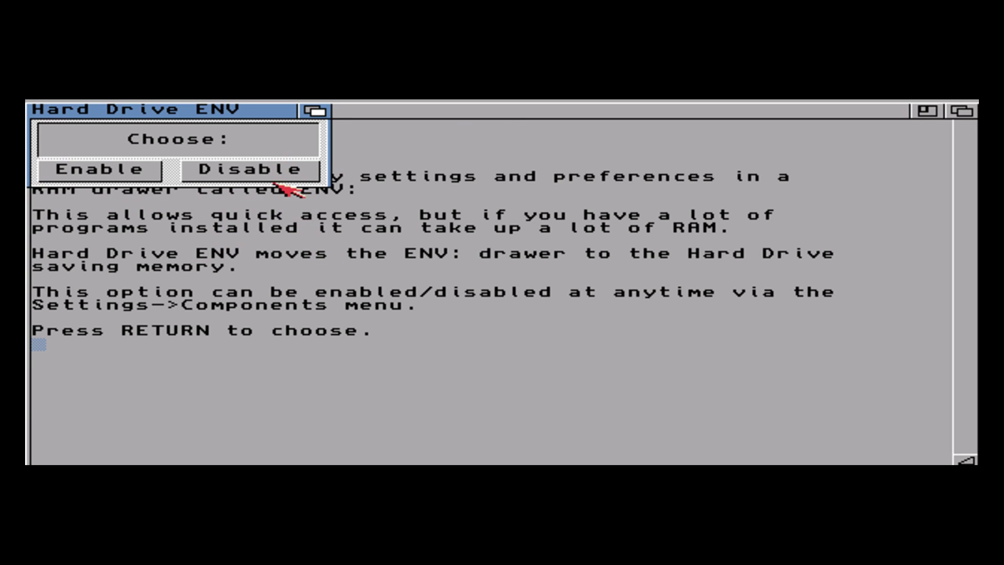
pyautogui.click(253, 162)
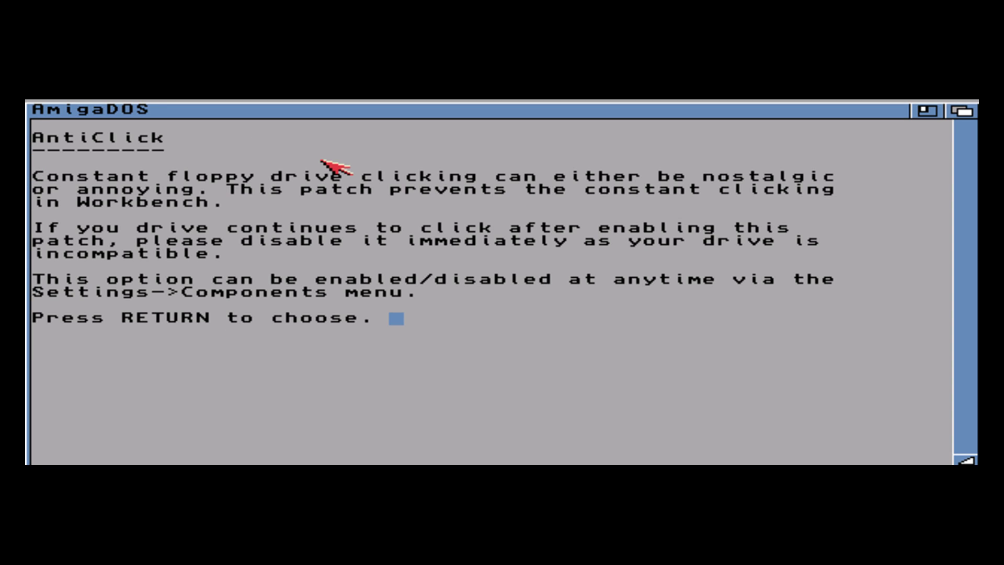
# Enable AntiClick and FreeWheel, and disable the SmartWin patch.
pyautogui.press('Return')
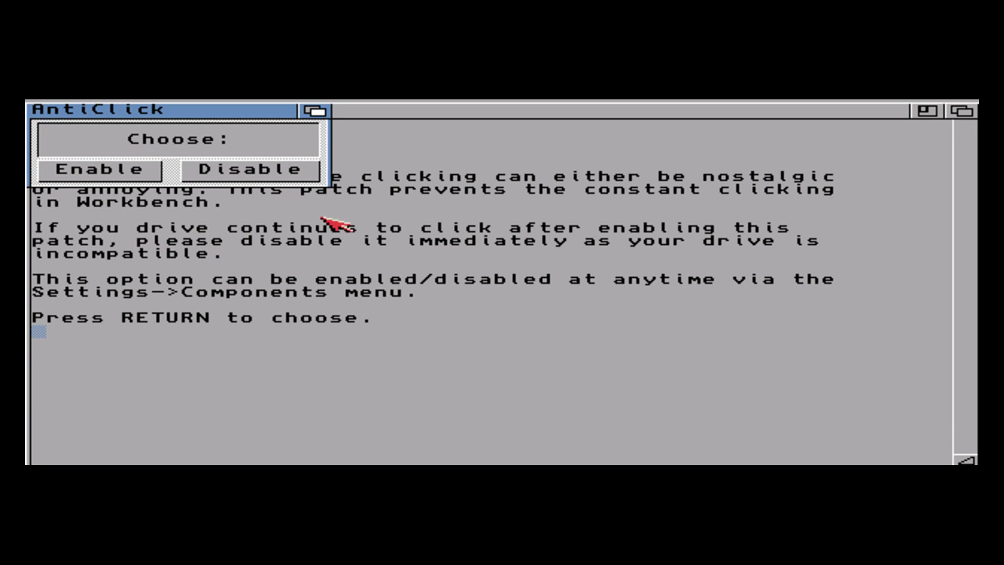
pyautogui.click(129, 183)
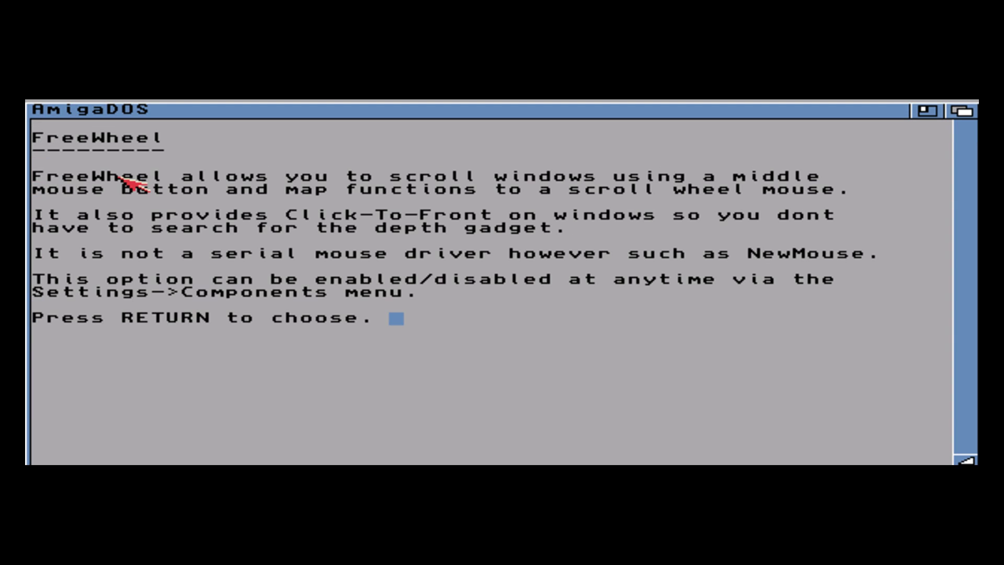
pyautogui.press('Return')
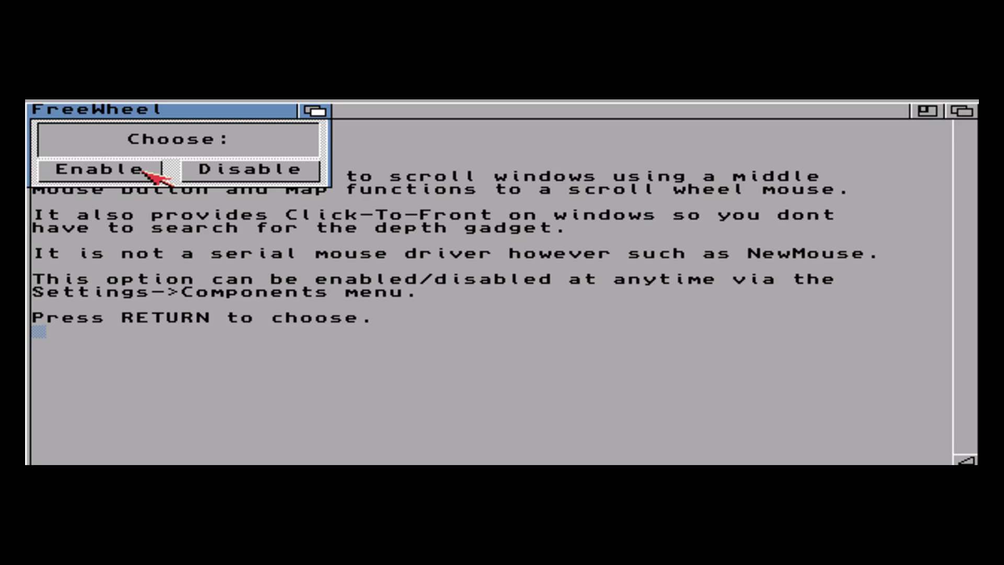
pyautogui.click(157, 174)
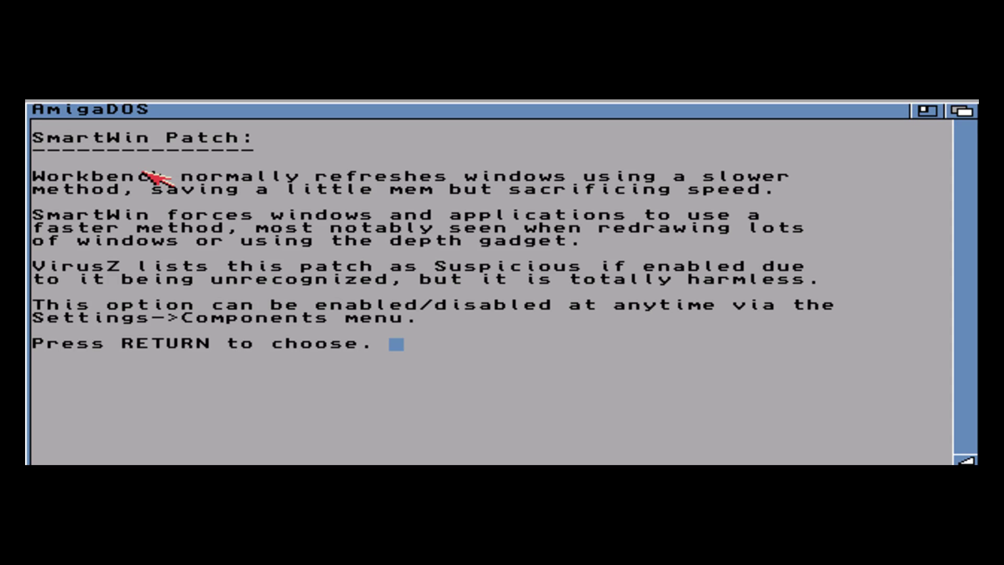
pyautogui.press('Return')
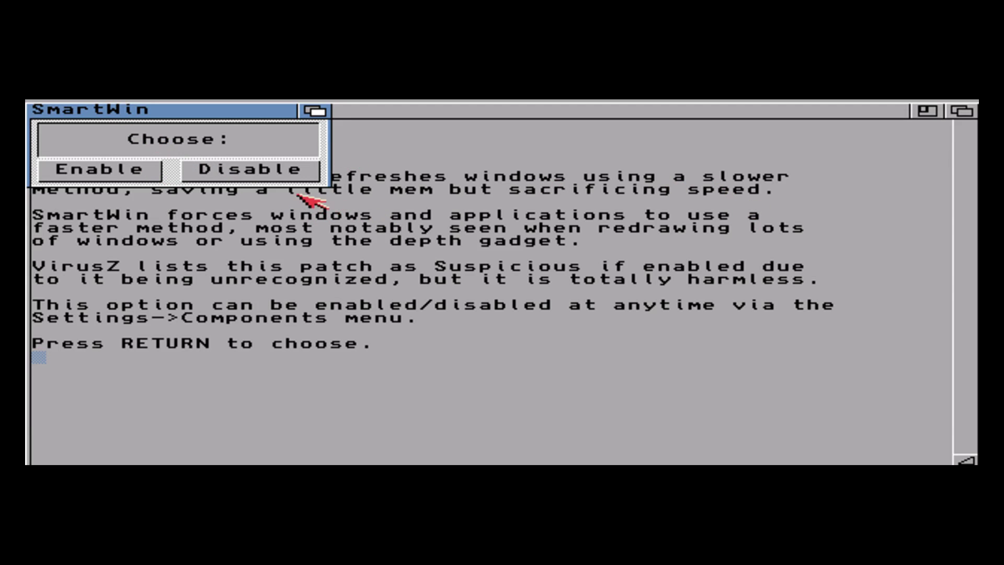
pyautogui.click(280, 173)
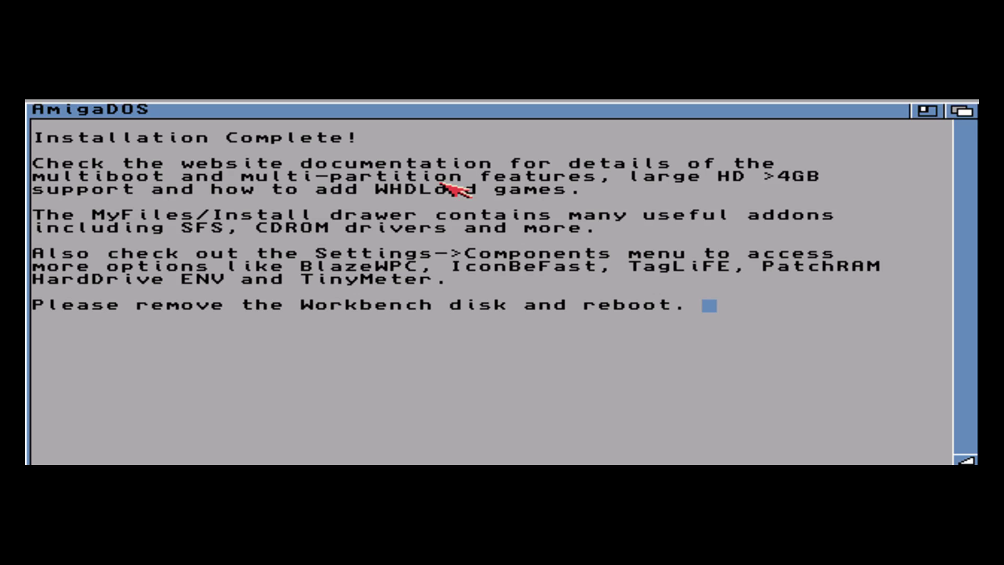
# Choose mouse speed 1x under Control, then save the general config and acknowledge the notice.
pyautogui.press('F12')
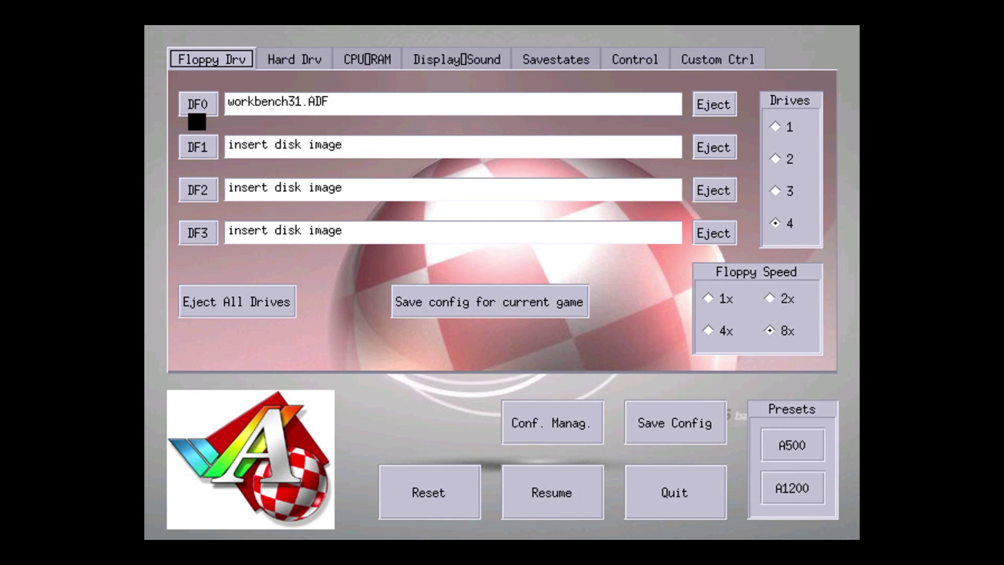
pyautogui.click(731, 65)
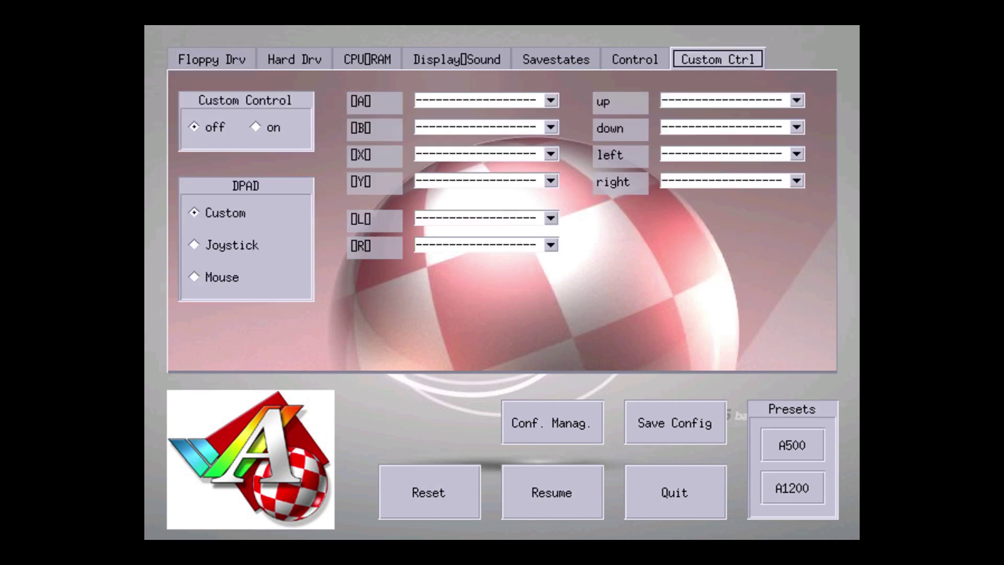
pyautogui.click(646, 60)
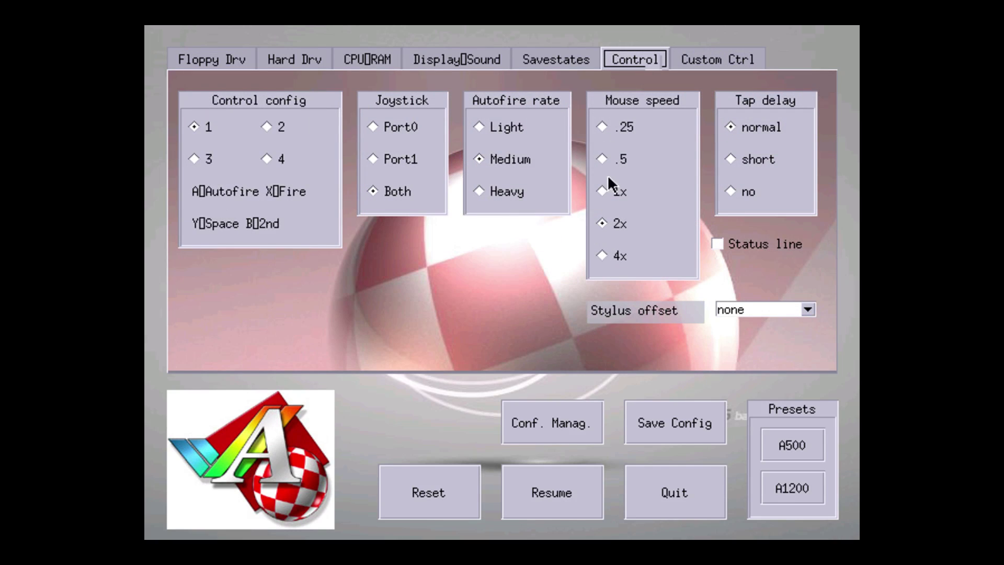
pyautogui.click(608, 190)
pyautogui.click(690, 408)
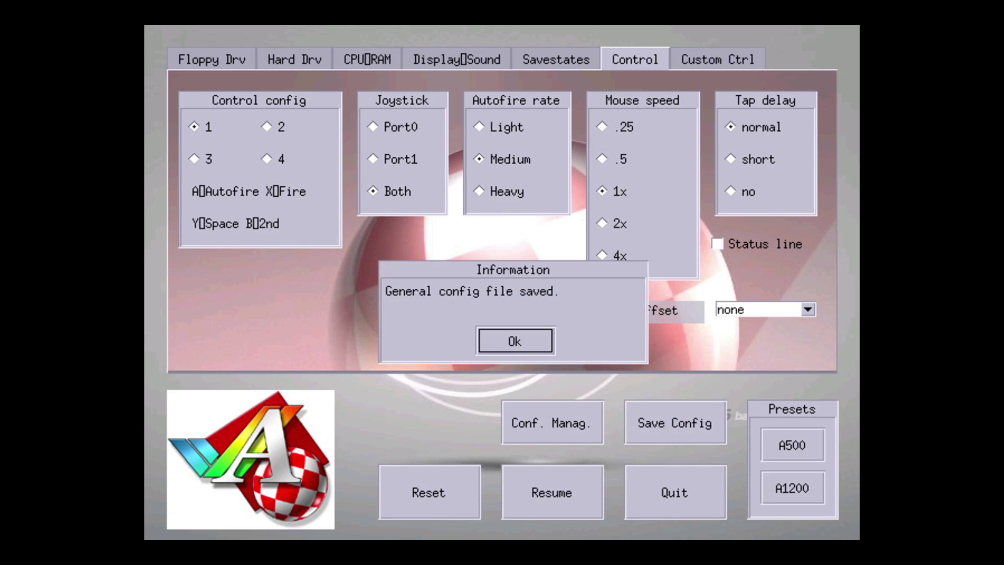
pyautogui.click(538, 348)
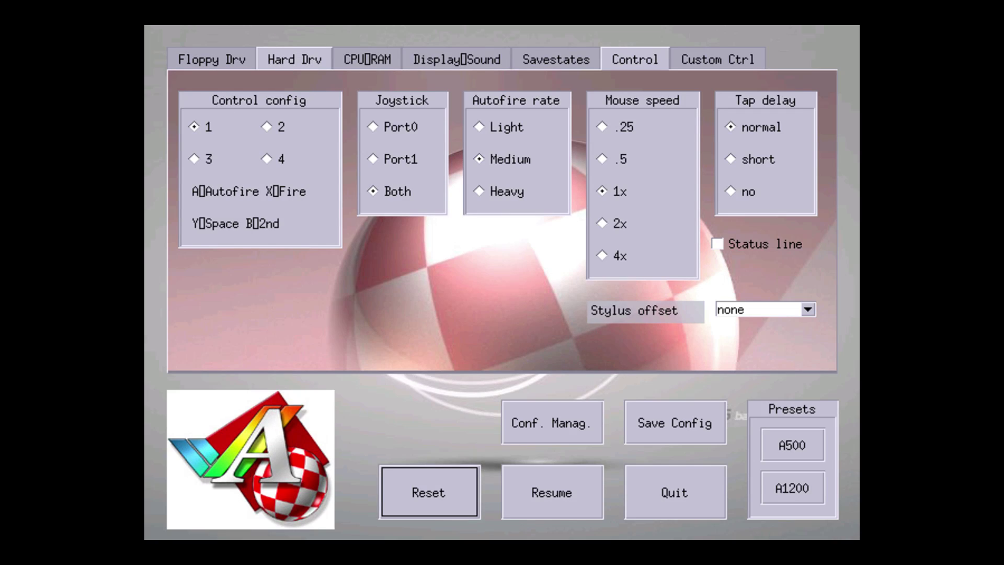
# Point HD Dir at the AMIGA GAMES folder, then set Boot HD back to File (System.hdf).
pyautogui.click(294, 59)
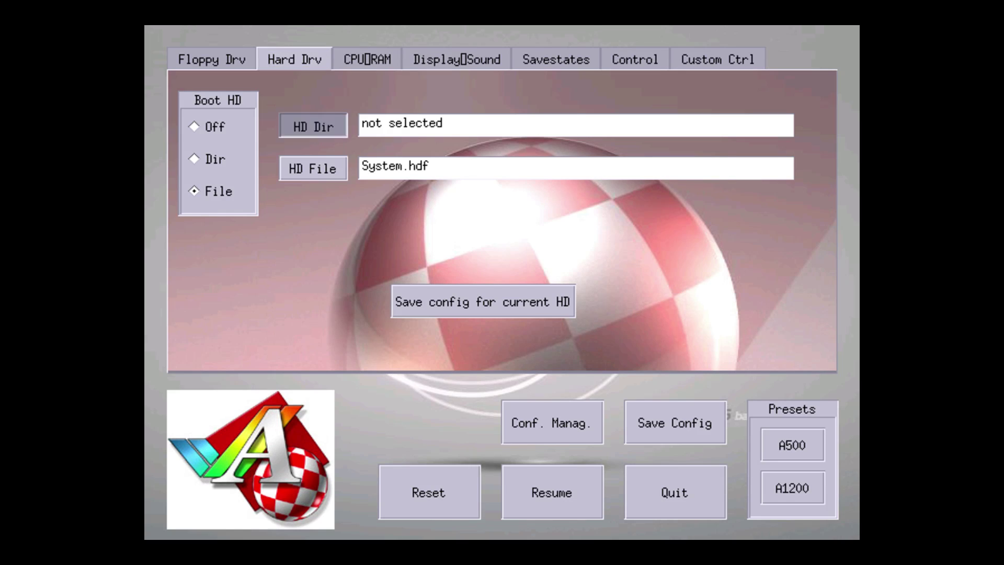
pyautogui.click(313, 126)
pyautogui.press('Down')
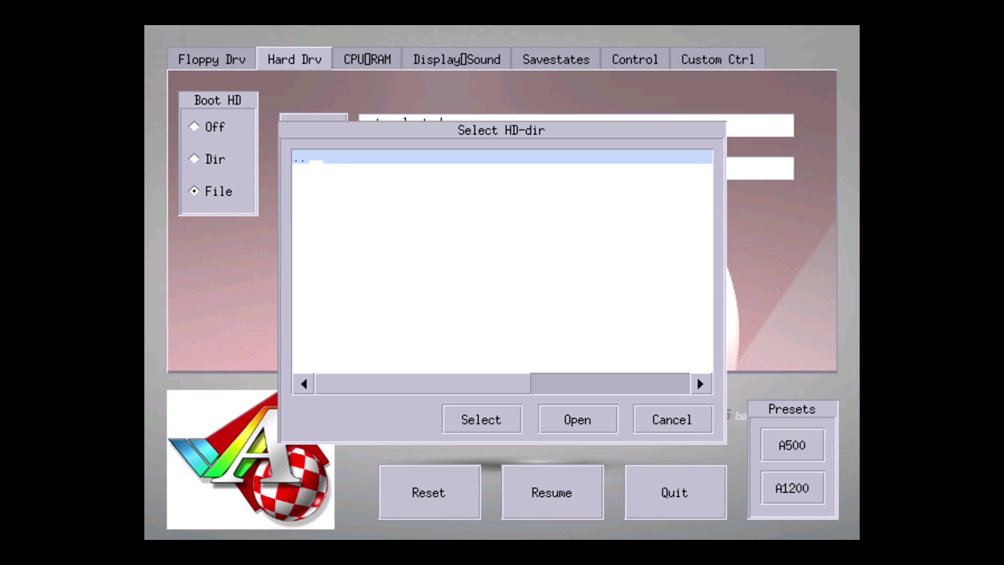
pyautogui.click(578, 419)
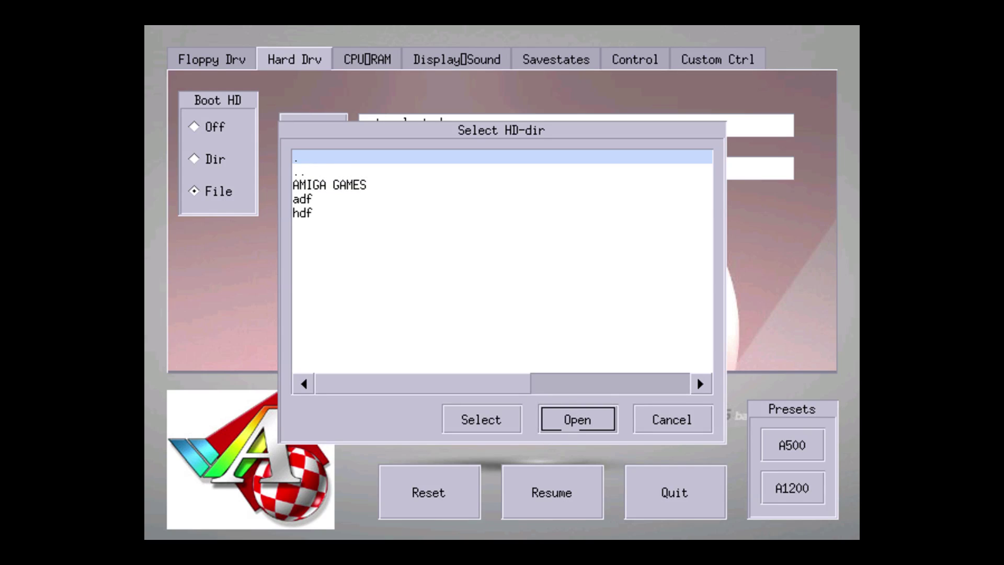
pyautogui.click(330, 184)
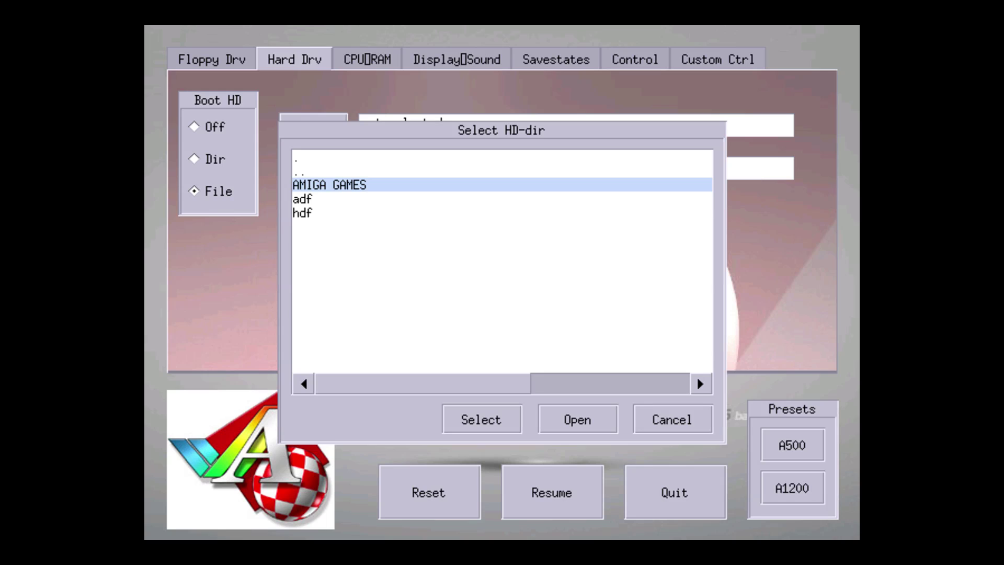
pyautogui.click(481, 418)
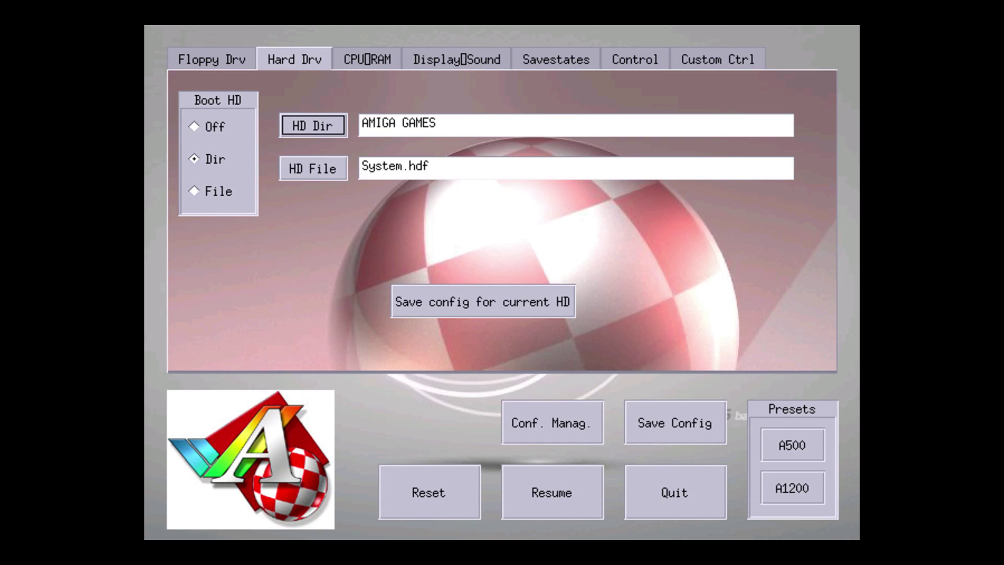
pyautogui.click(208, 190)
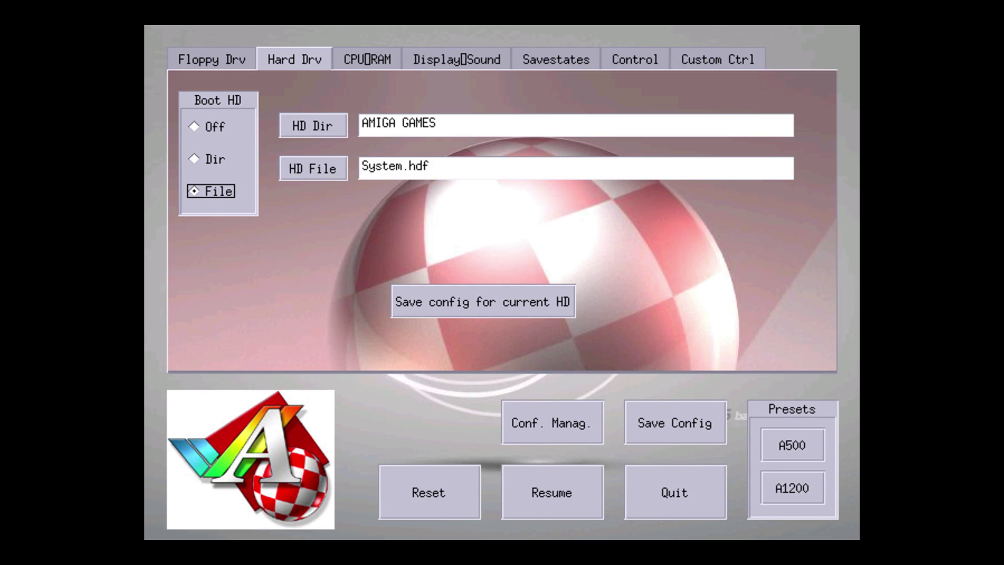
# Eject the Workbench disk from DF0 and confirm the saved general config notice.
pyautogui.click(203, 57)
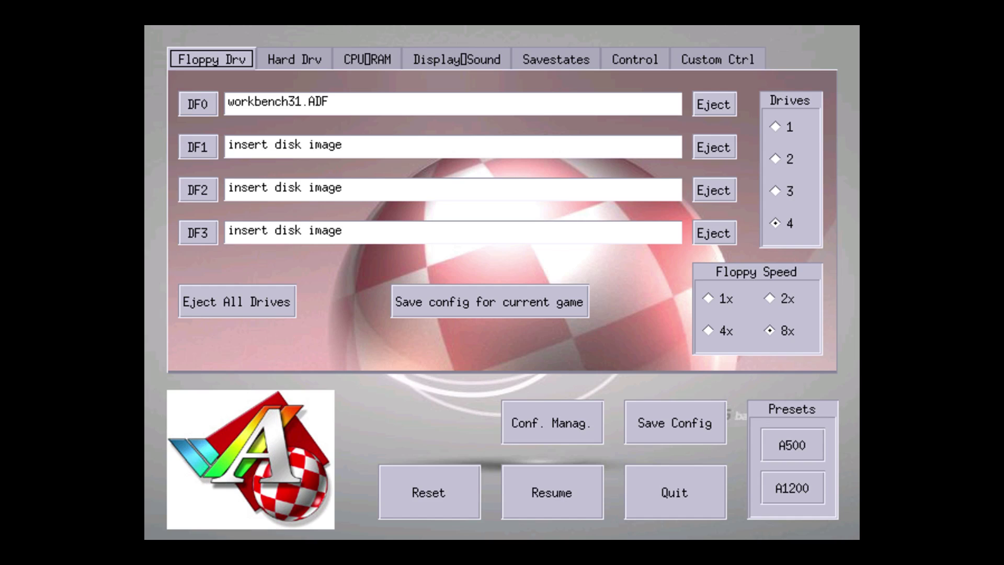
pyautogui.click(713, 103)
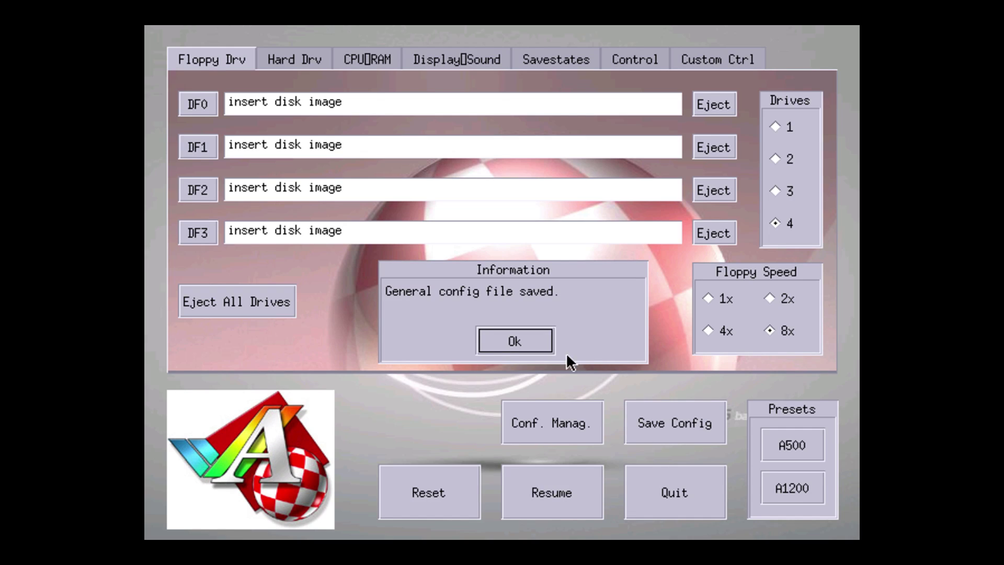
pyautogui.click(538, 350)
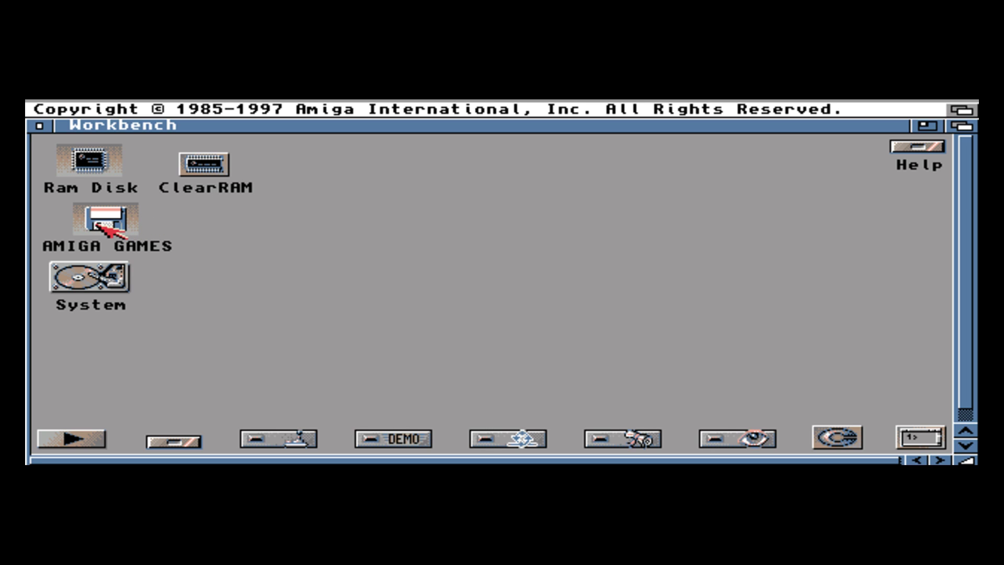
# Launch Directory Opus with AMIGA GAMES on the left and DH0:Games/A on the right.
pyautogui.click(69, 437)
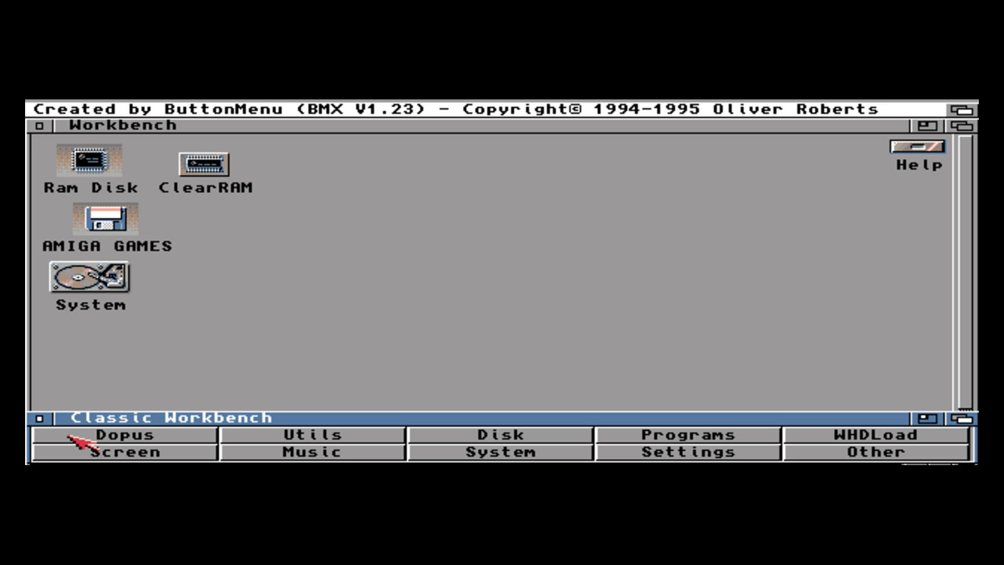
pyautogui.click(158, 439)
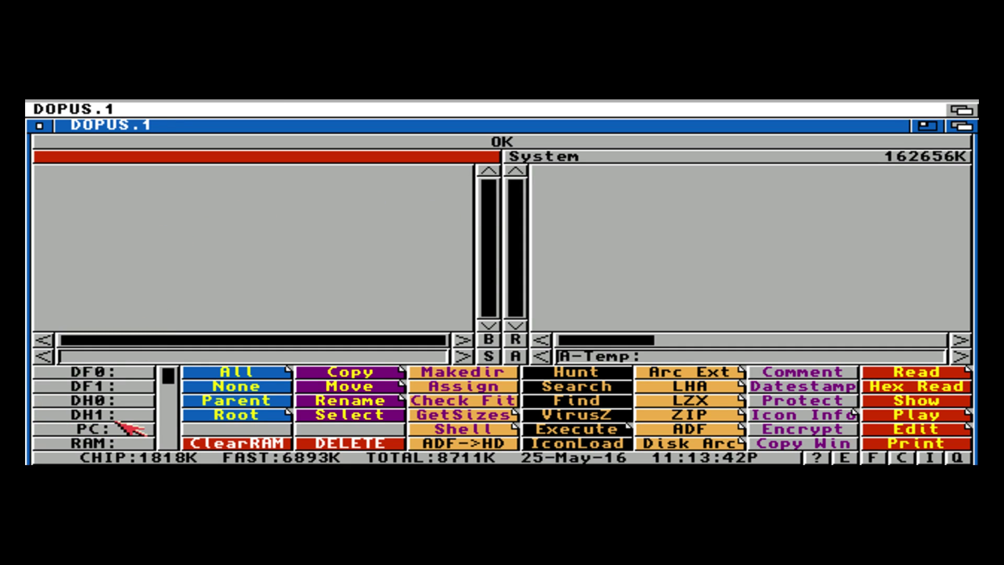
pyautogui.click(124, 415)
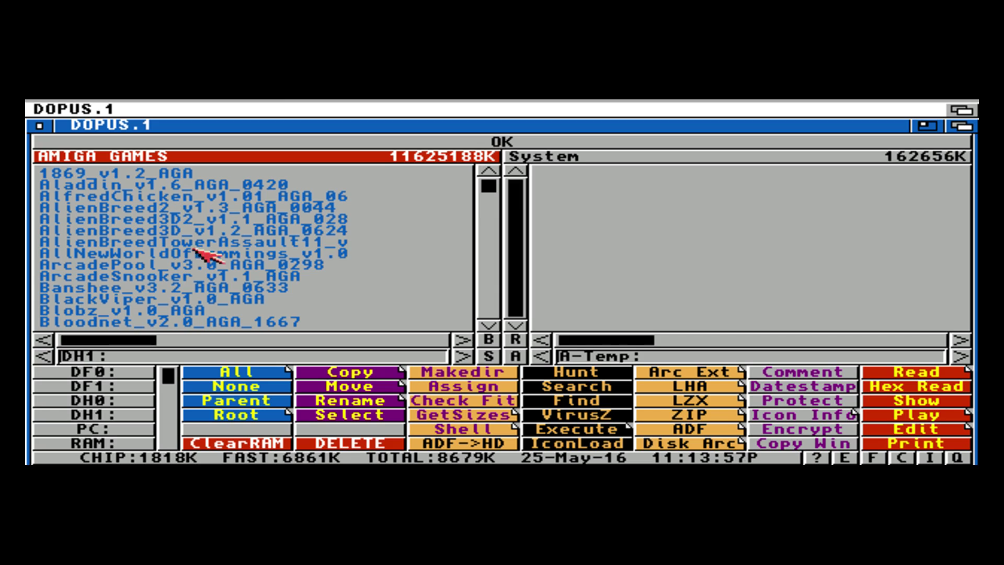
pyautogui.click(688, 208)
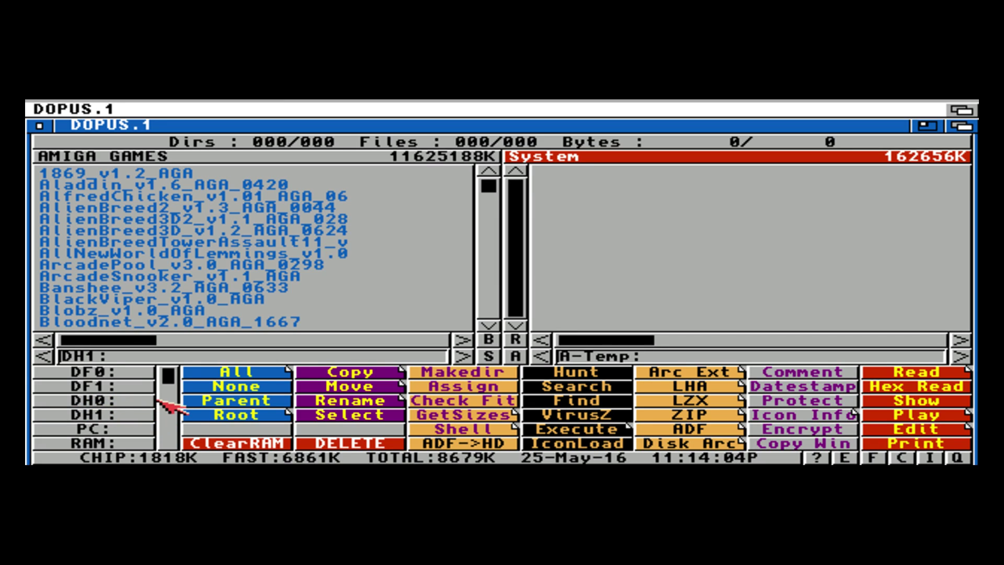
pyautogui.click(123, 401)
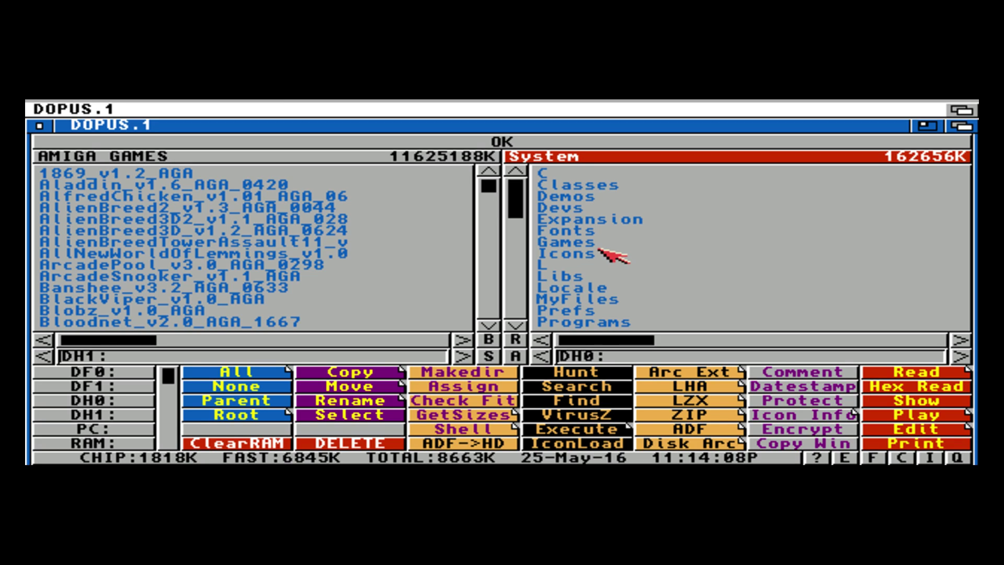
pyautogui.doubleClick(584, 243)
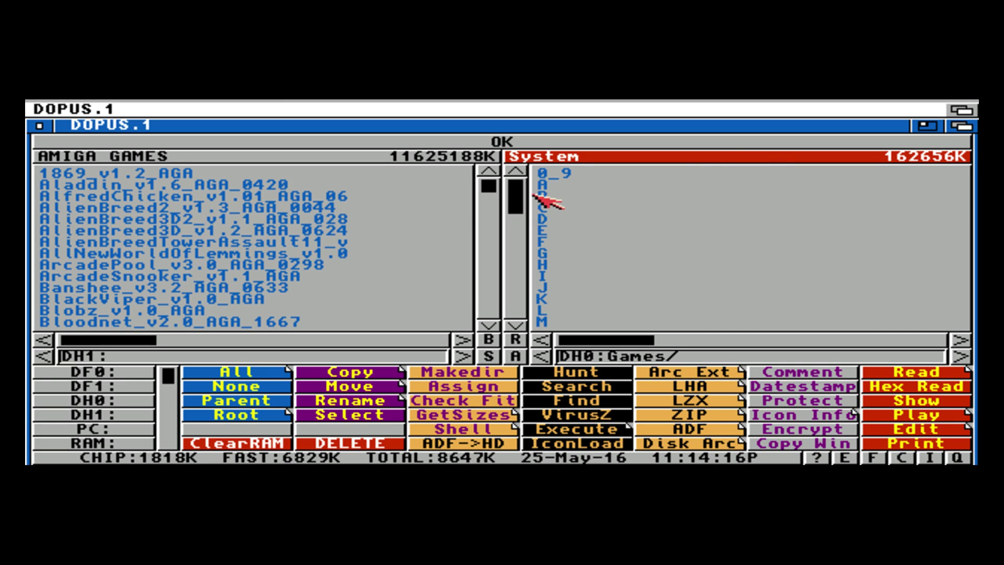
pyautogui.doubleClick(552, 186)
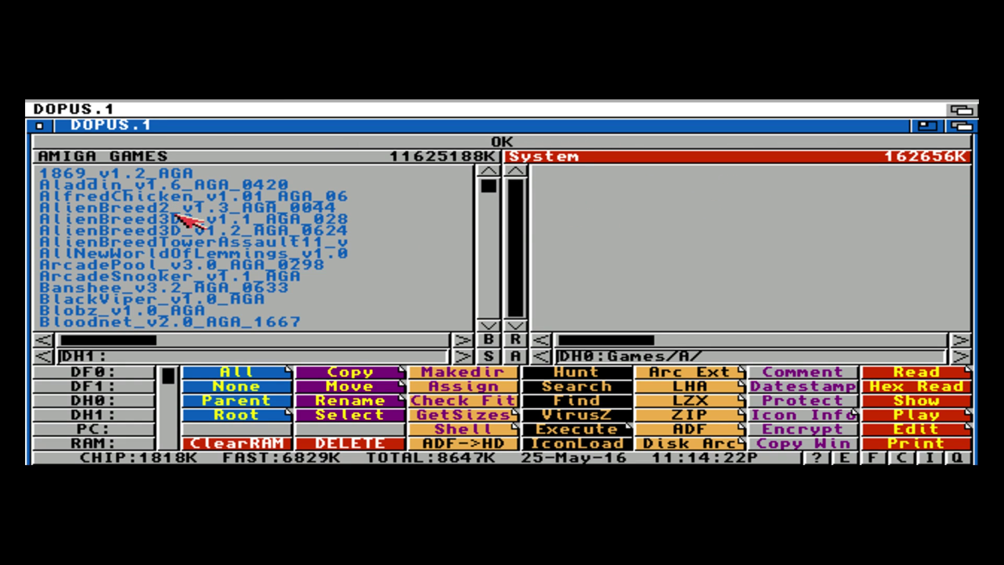
# Copy AlienBreed2_v1.3_AGA_0044 into Games/A, then quit Directory Opus.
pyautogui.click(200, 205)
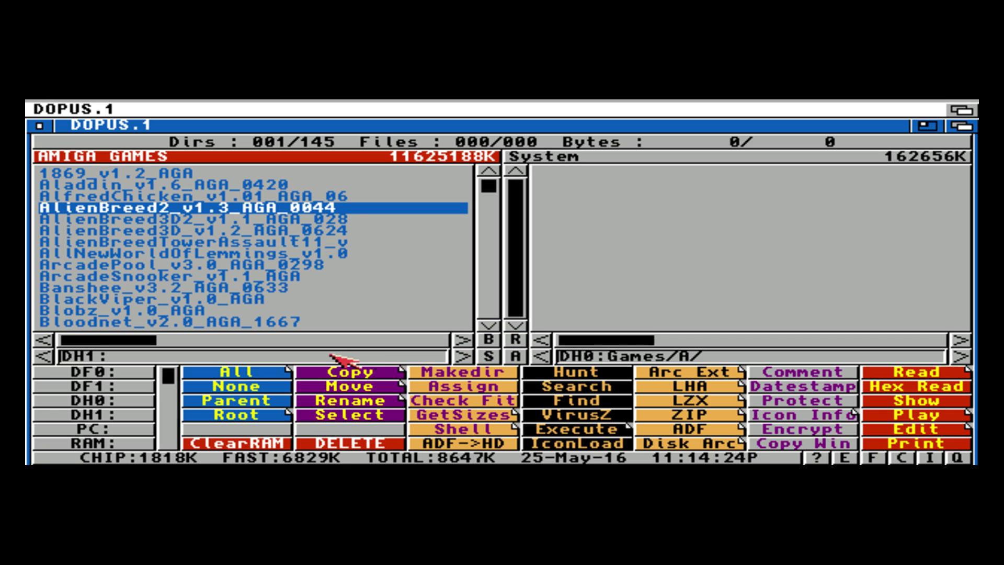
pyautogui.click(336, 372)
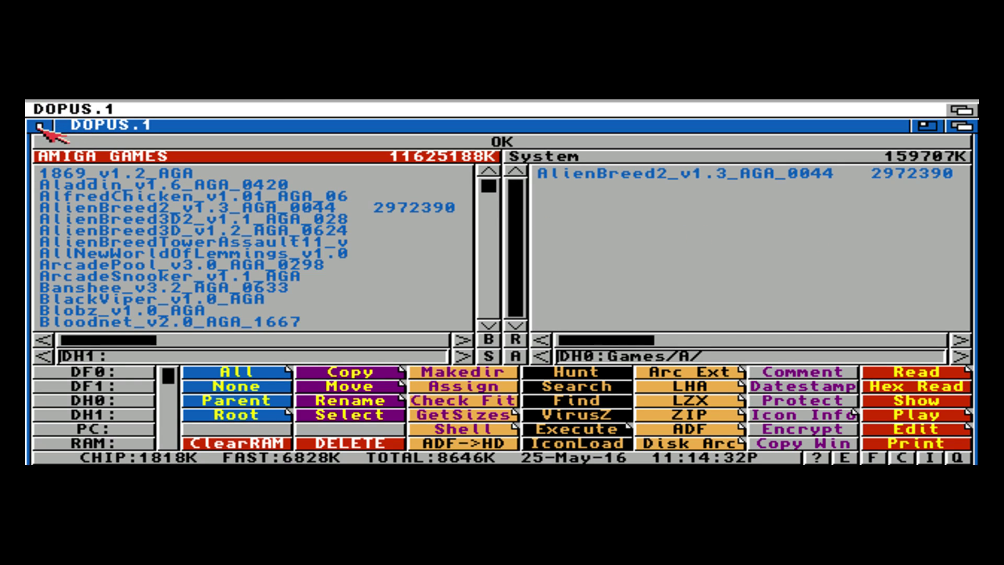
pyautogui.click(38, 125)
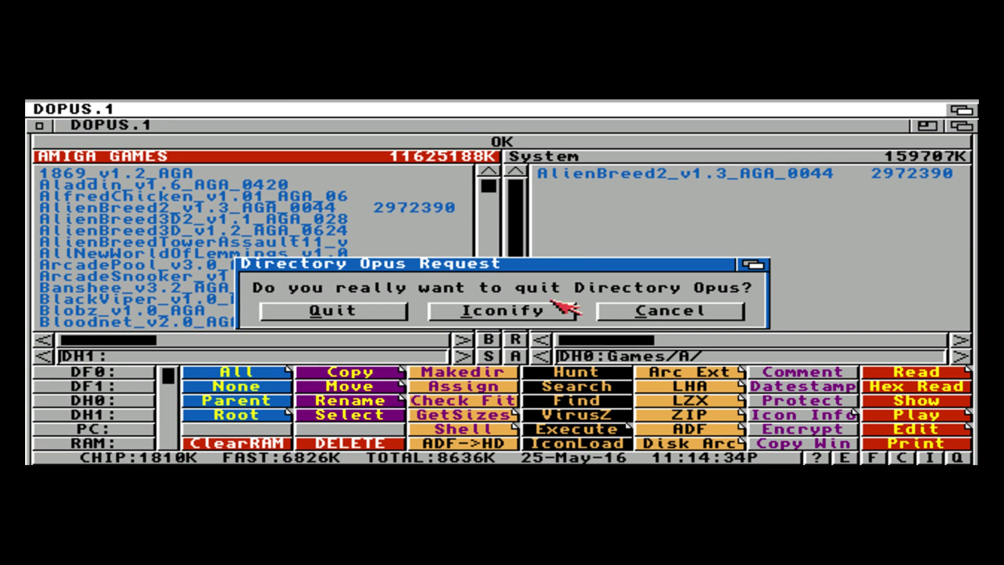
pyautogui.click(368, 312)
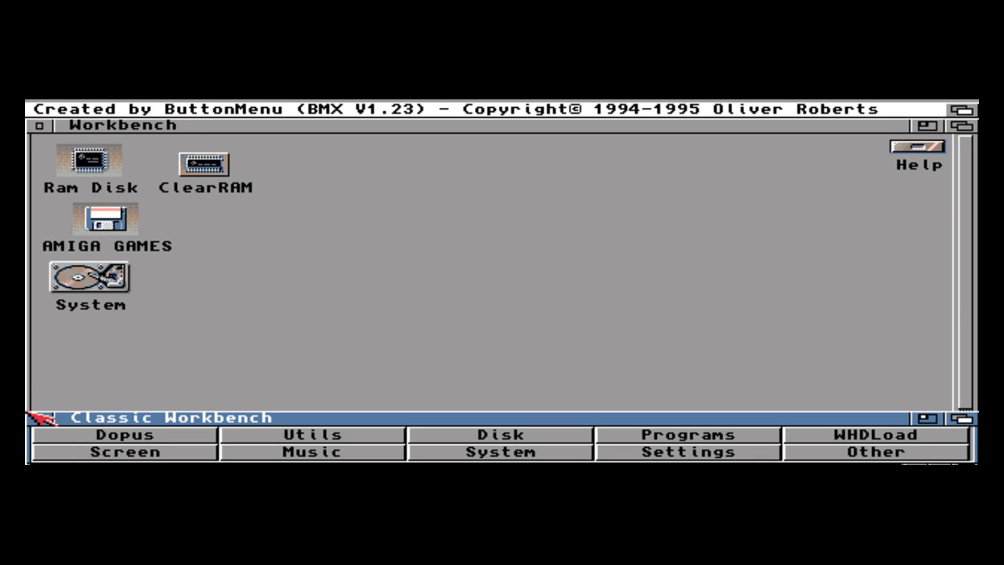
pyautogui.click(41, 418)
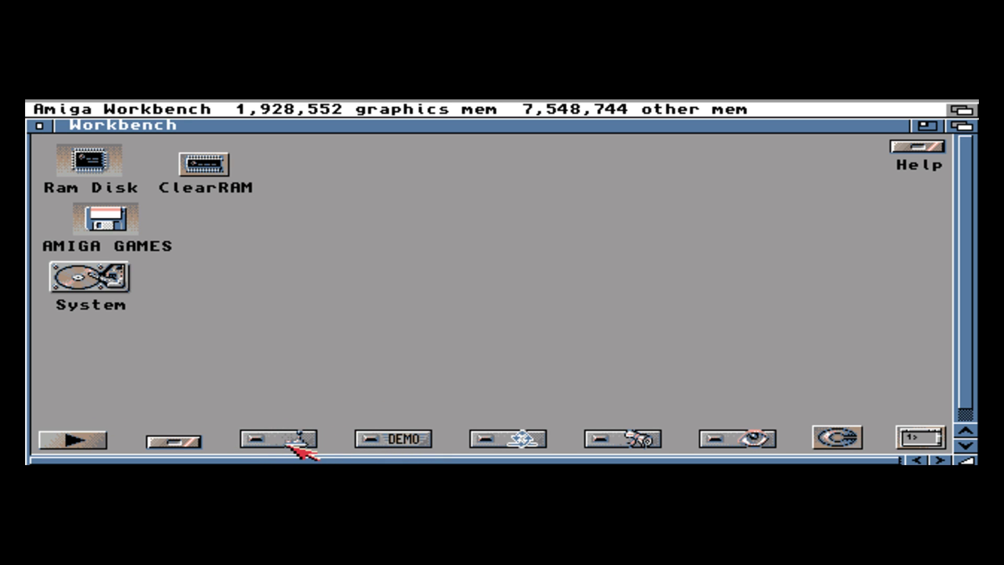
pyautogui.click(286, 432)
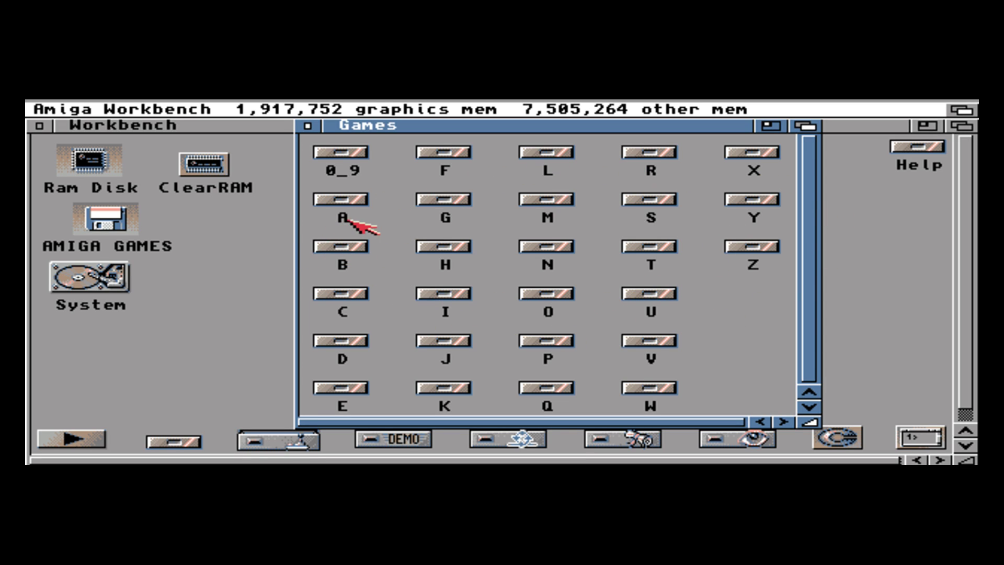
pyautogui.doubleClick(346, 201)
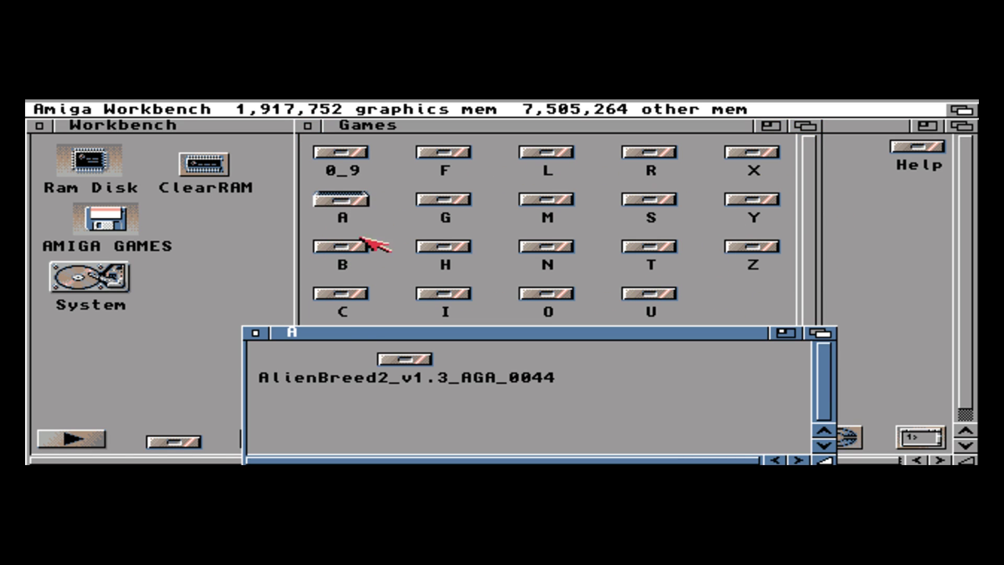
pyautogui.doubleClick(416, 360)
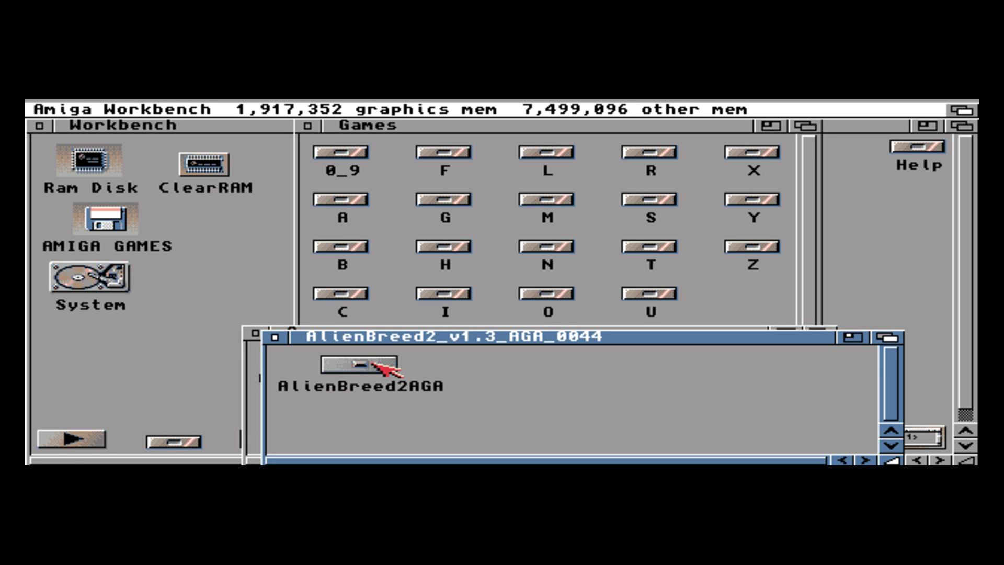
pyautogui.doubleClick(378, 363)
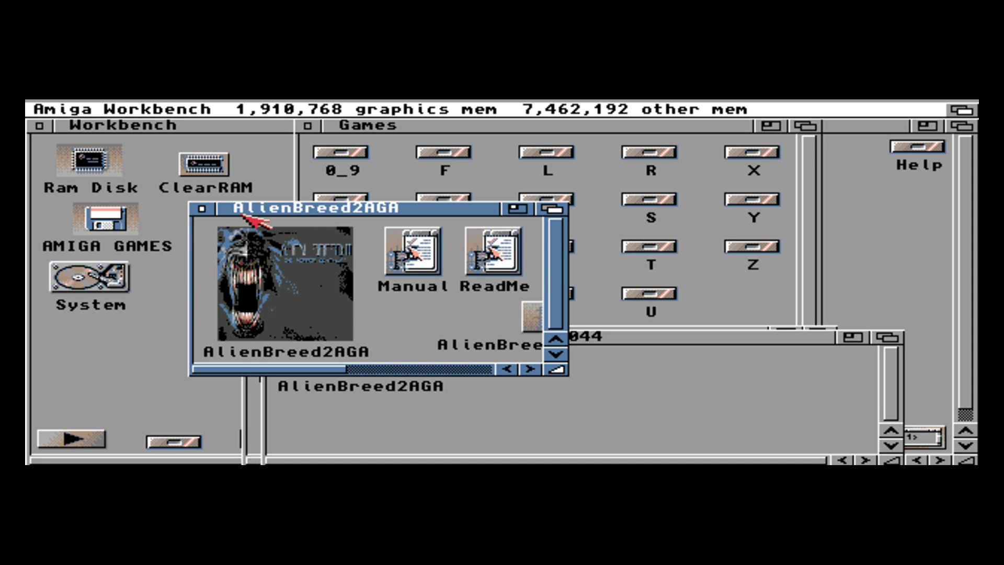
pyautogui.click(203, 208)
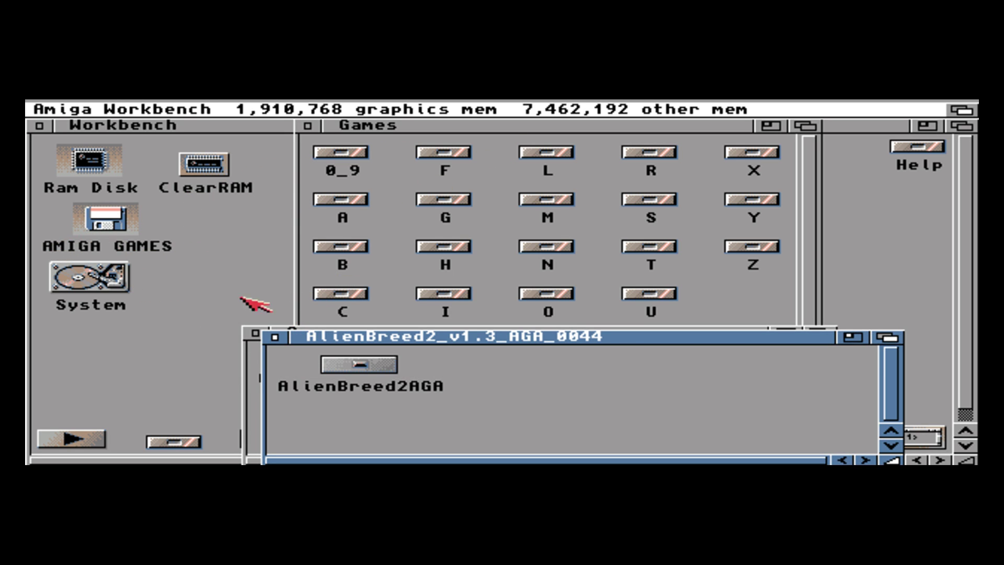
pyautogui.click(274, 336)
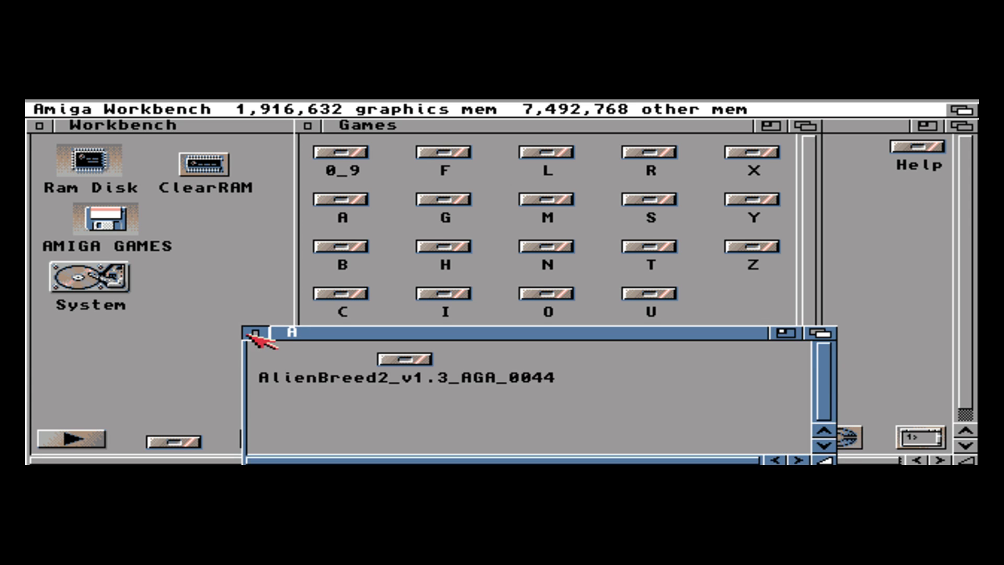
pyautogui.click(306, 126)
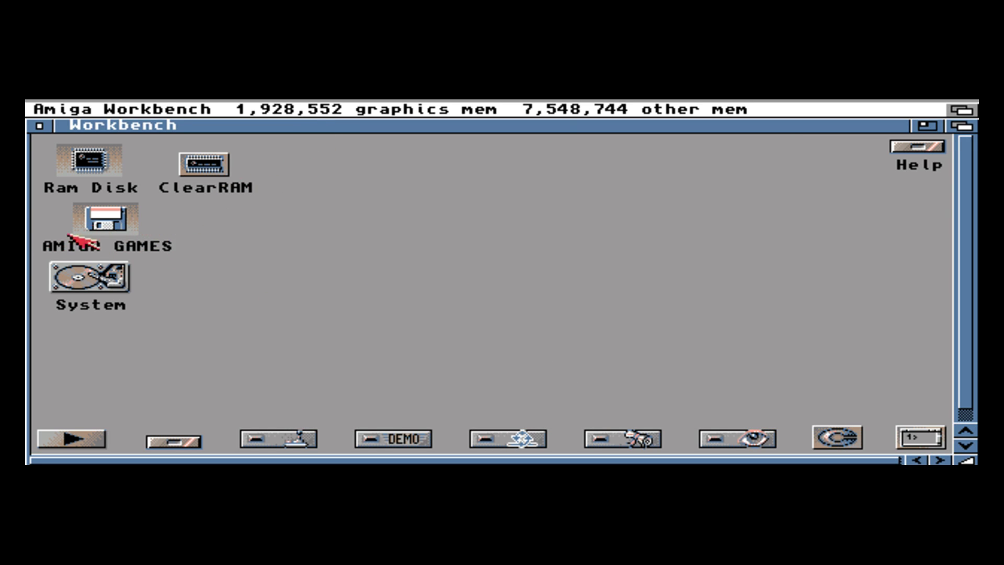
pyautogui.doubleClick(118, 226)
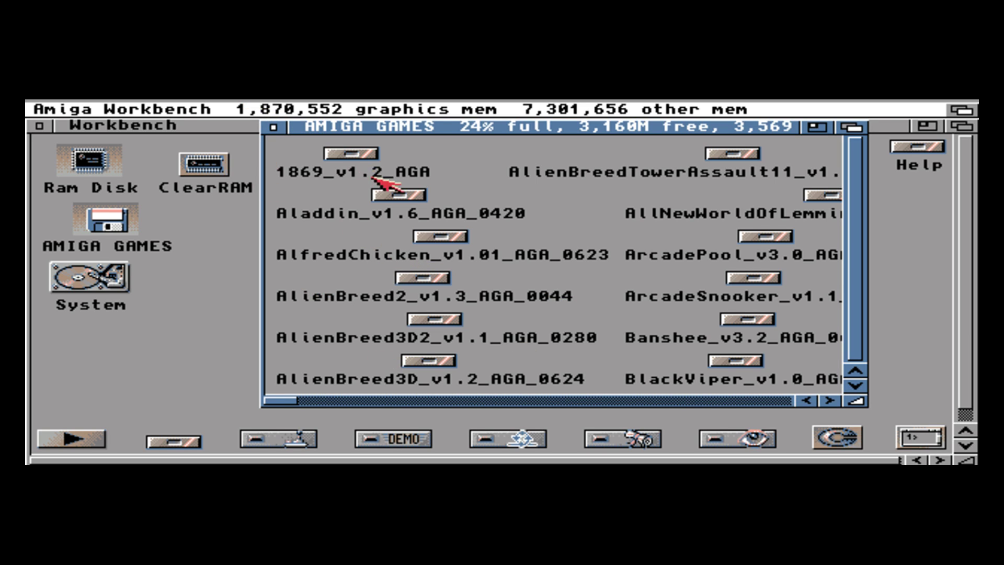
pyautogui.click(273, 127)
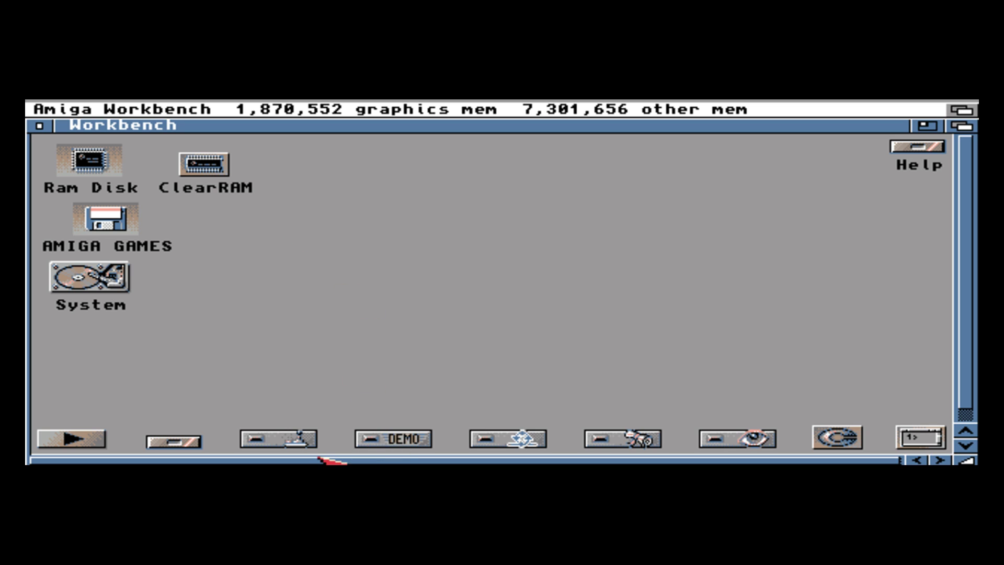
# Open the Games, A, AlienBreed2_v1.3_AGA_0044 and AlienBreed2AGA drawers in turn.
pyautogui.doubleClick(294, 439)
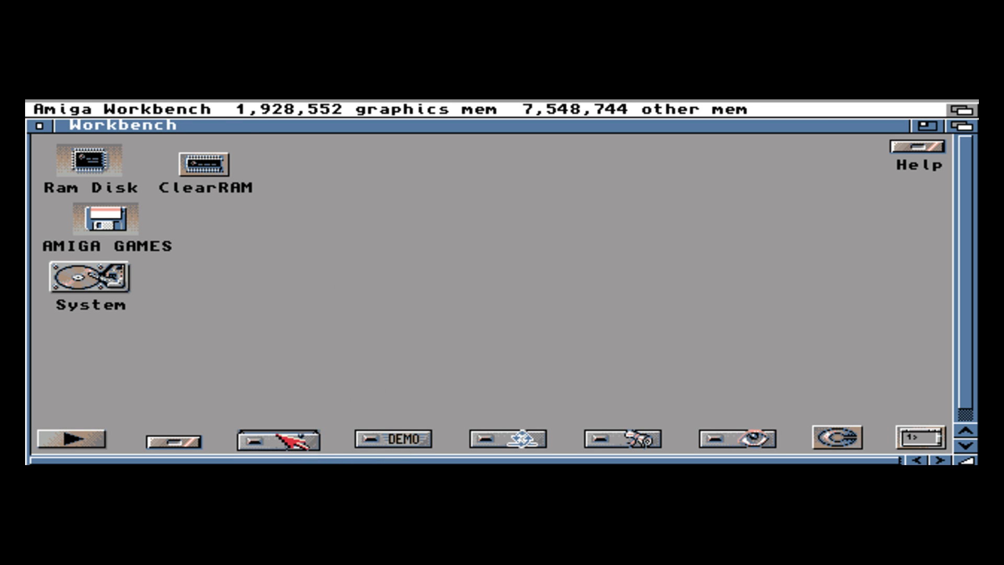
pyautogui.doubleClick(338, 196)
pyautogui.doubleClick(402, 361)
pyautogui.doubleClick(375, 365)
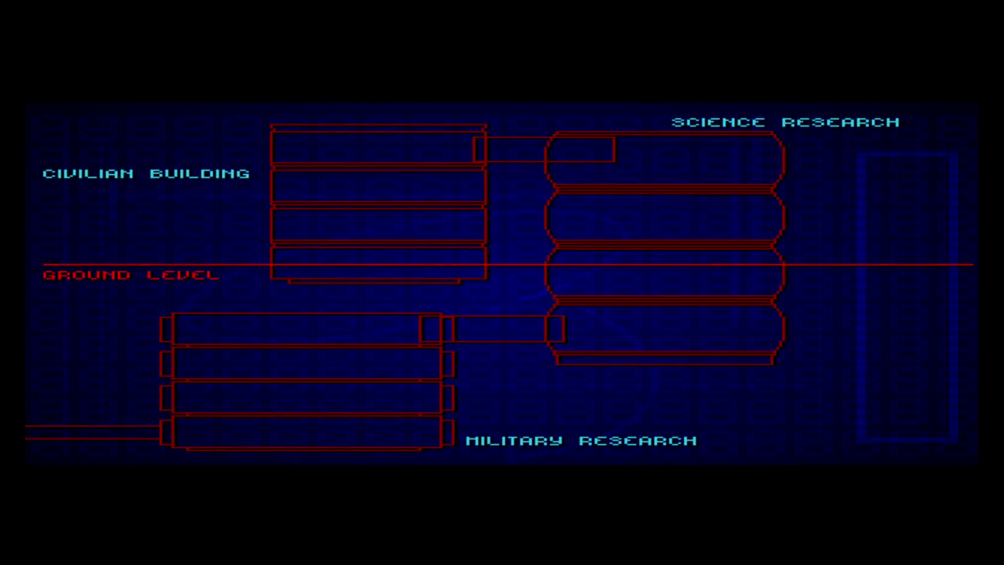
# Skip the briefing and move the marine around the landing pad while firing.
pyautogui.press('space')
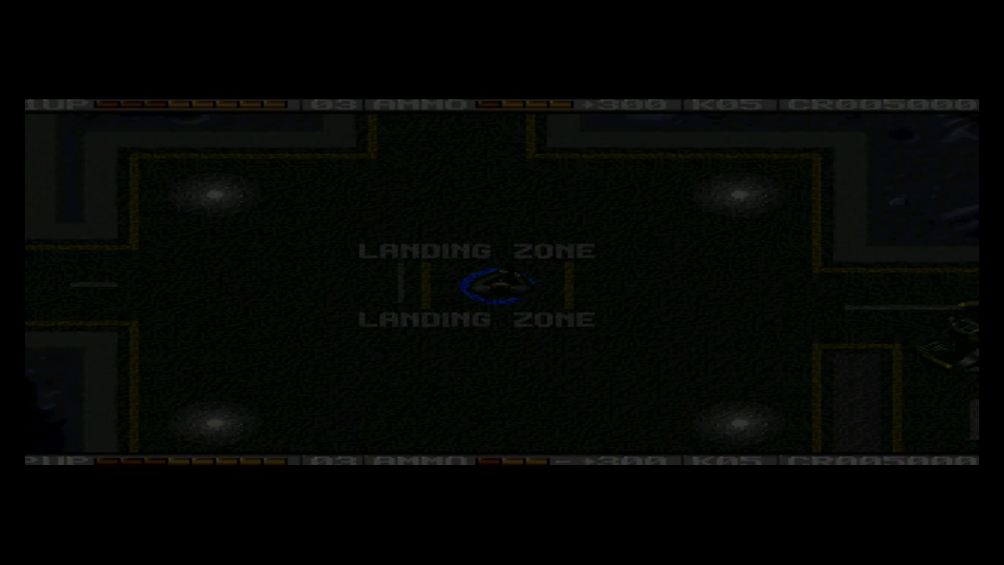
pyautogui.press('Up')
pyautogui.press('Left')
pyautogui.press('space')
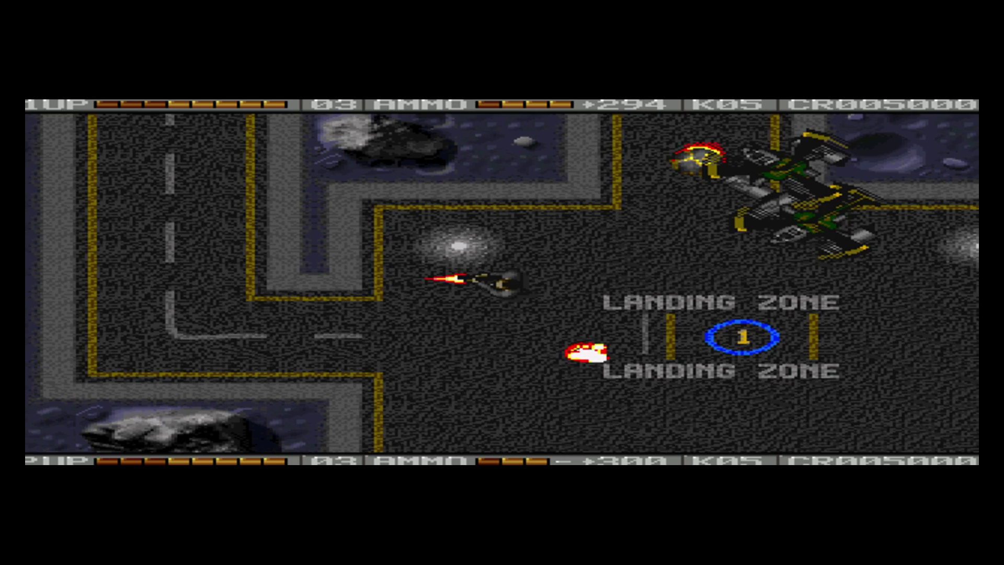
pyautogui.press('Down')
pyautogui.press('Right')
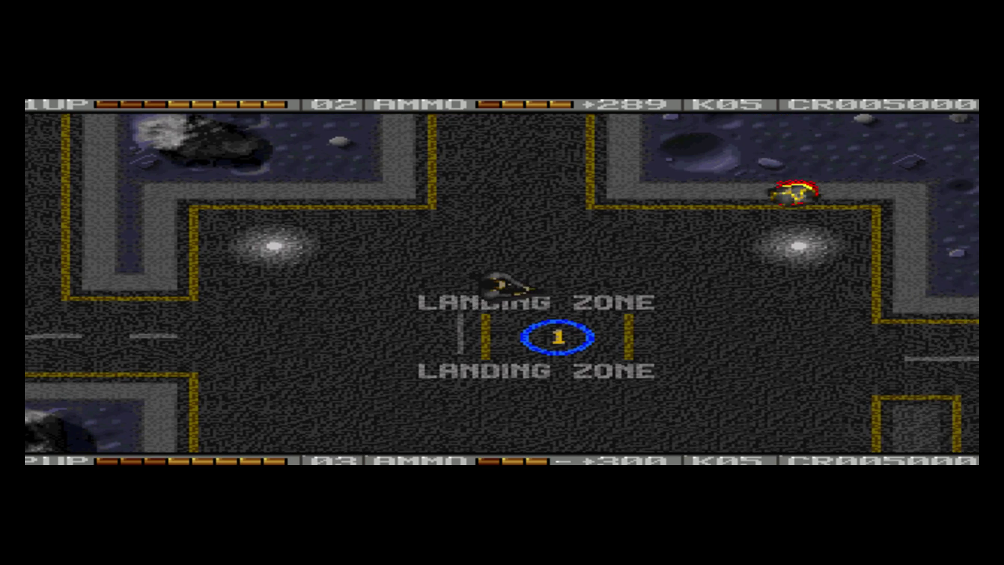
# Steer the marine left, up, right and back down across the landing zone.
pyautogui.press('Left')
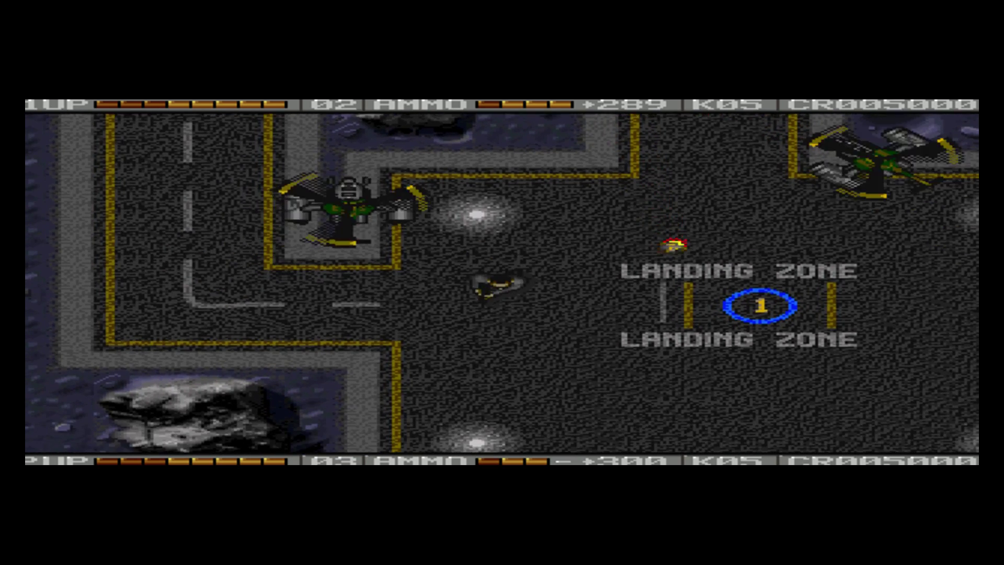
pyautogui.press('Up')
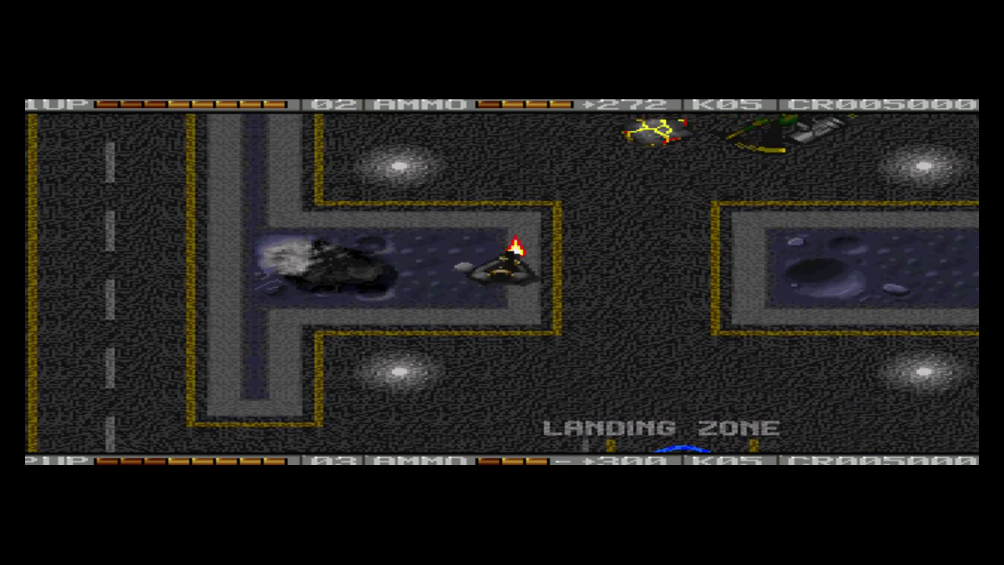
pyautogui.press('Right')
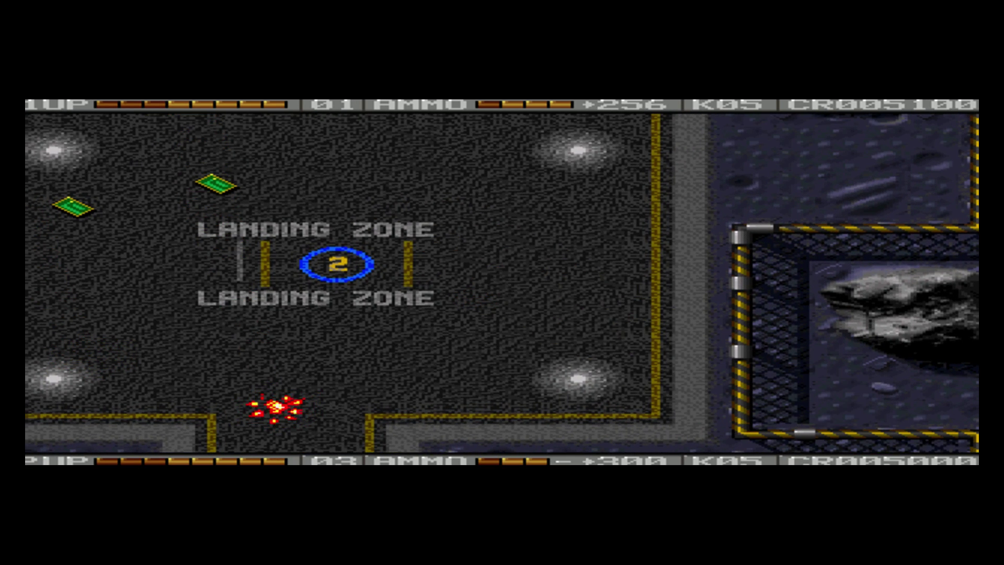
pyautogui.press('Left')
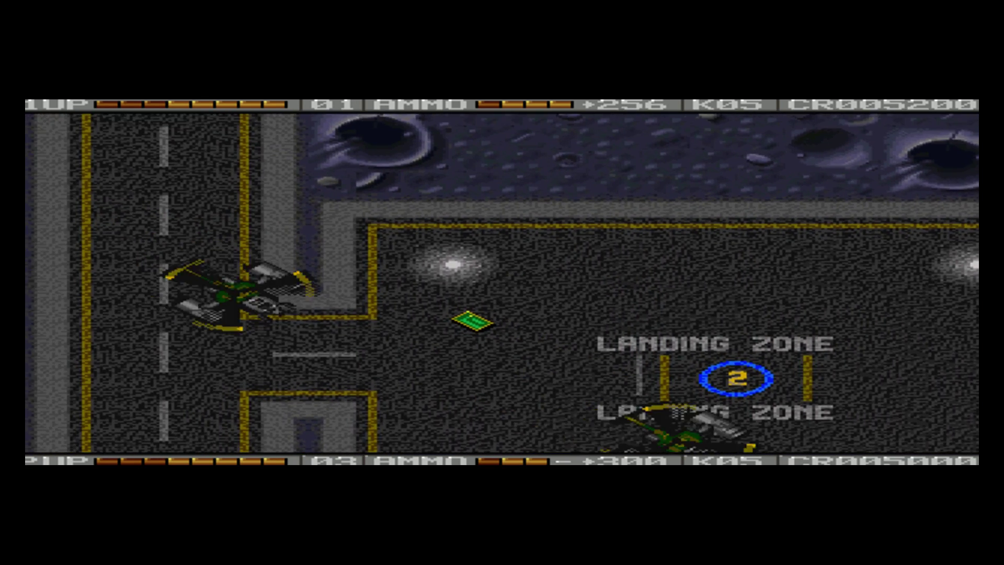
pyautogui.press('Right')
pyautogui.press('Down')
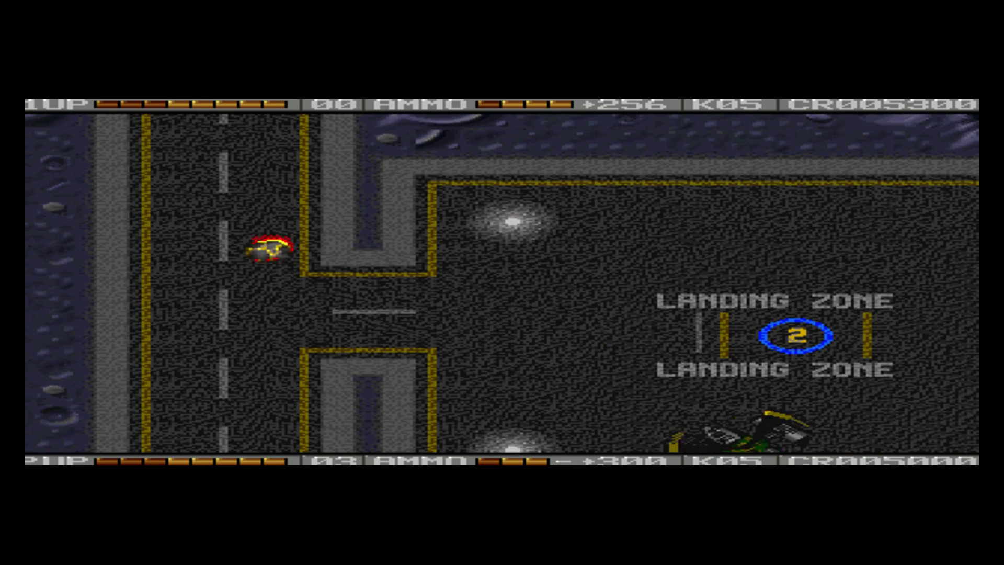
pyautogui.press('Right')
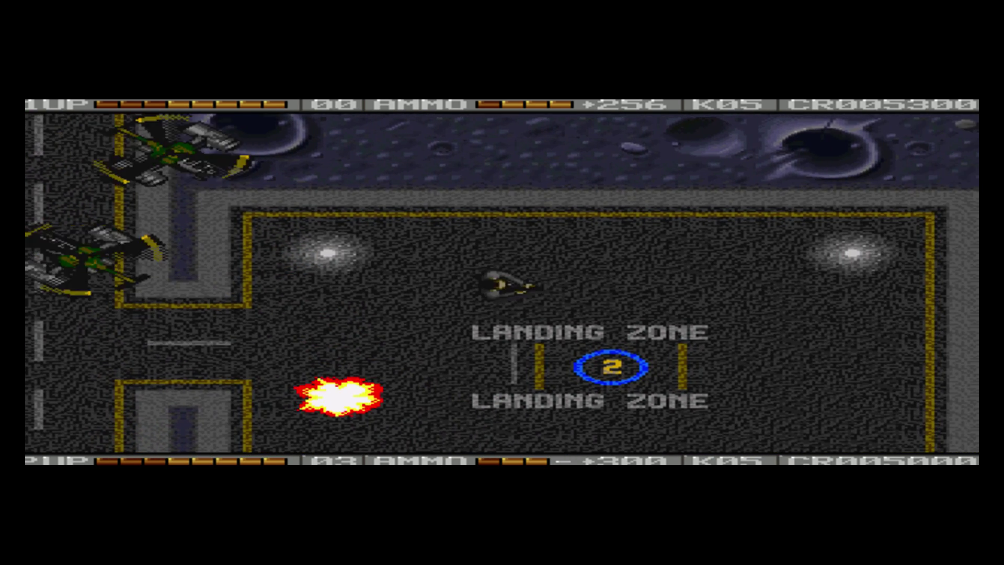
pyautogui.press('Down')
pyautogui.press('Left')
pyautogui.press('Left')
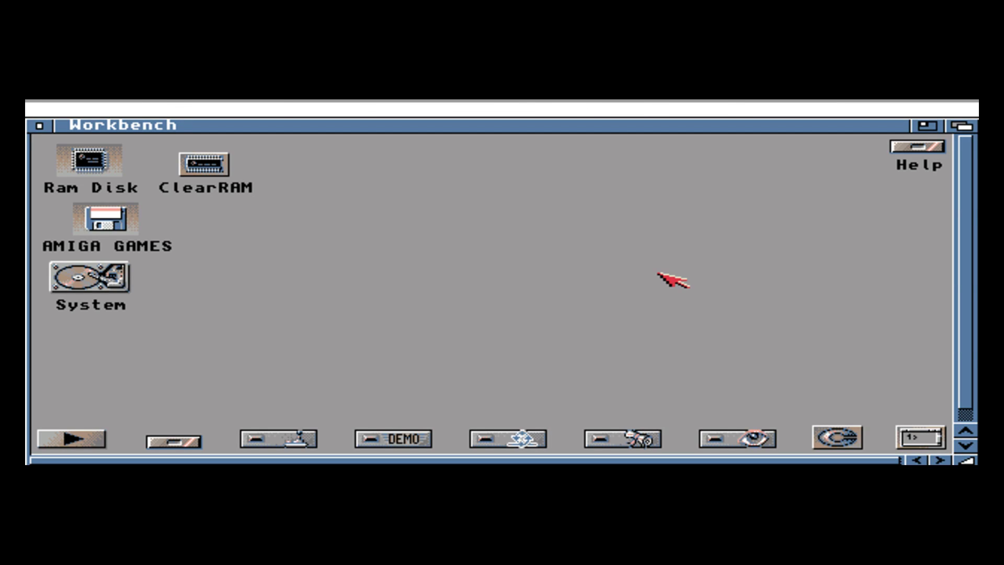
pyautogui.press('F12')
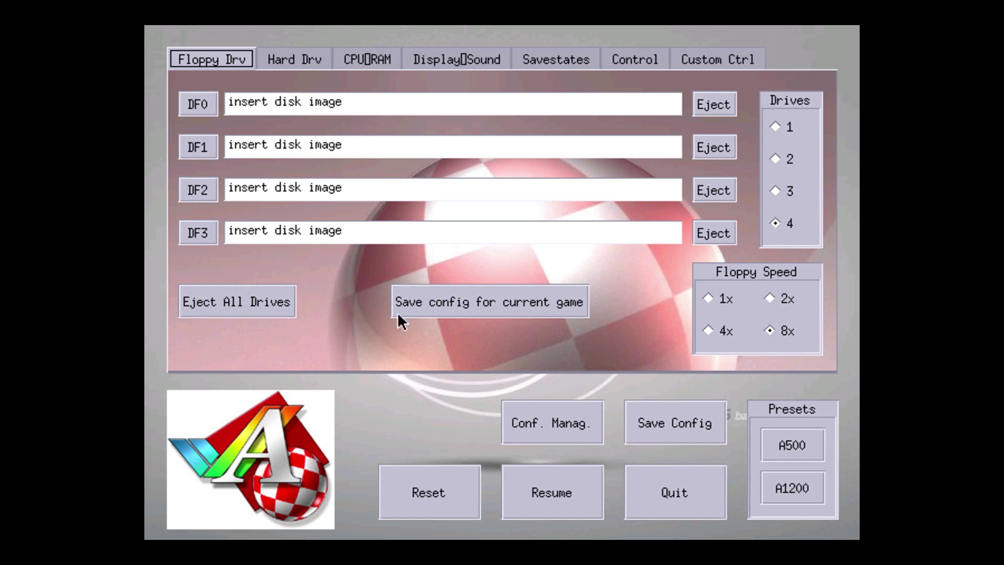
pyautogui.press('F12')
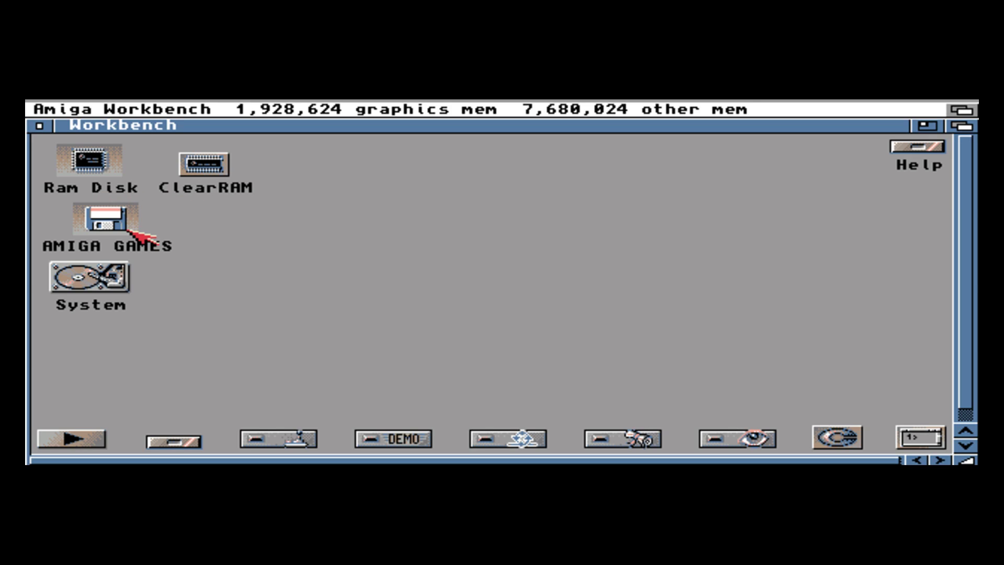
# Open AMIGA GAMES, Banshee_v3.2_AGA_0633 and BansheeAGA drawers, then drag the BansheeAGA window right.
pyautogui.doubleClick(106, 218)
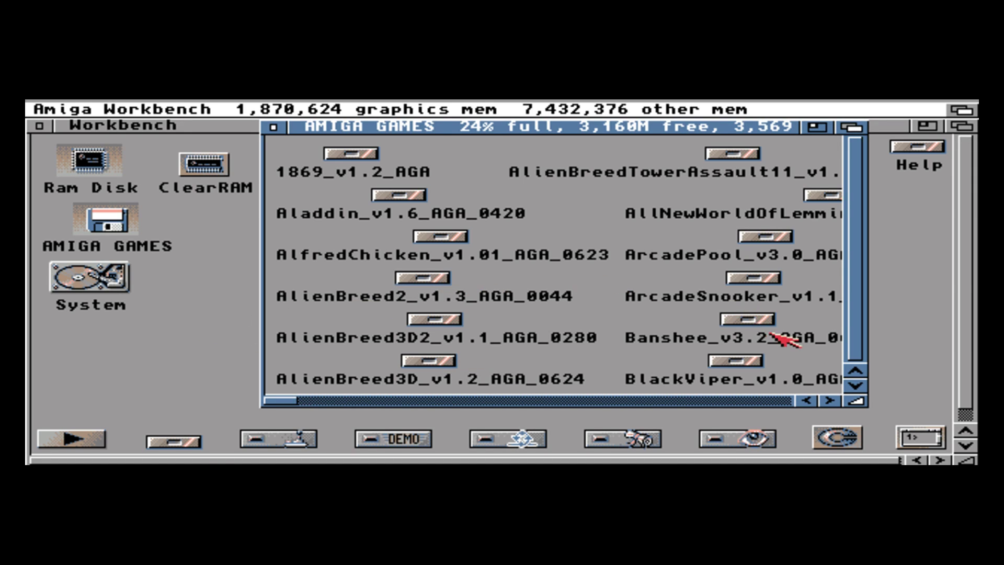
pyautogui.doubleClick(752, 321)
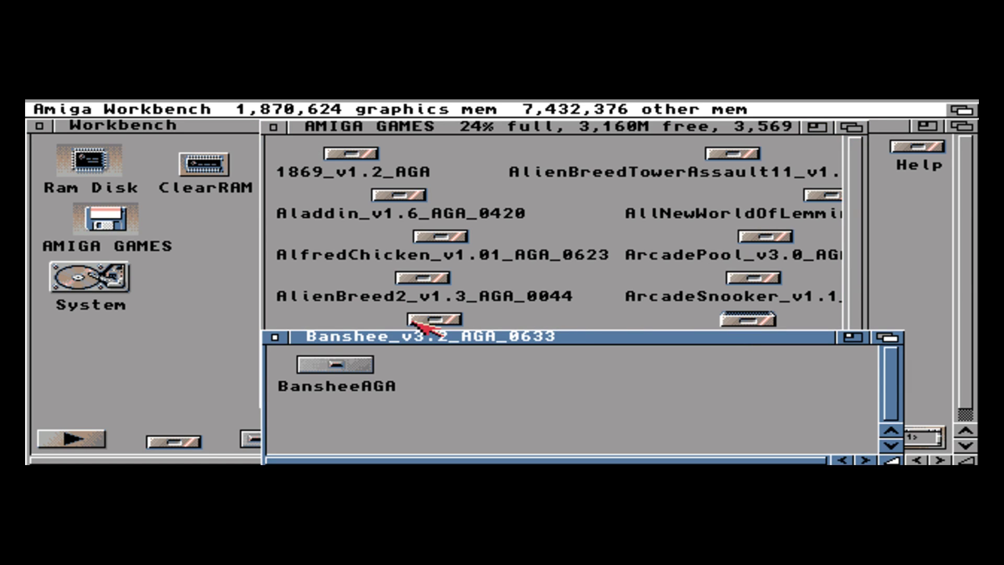
pyautogui.doubleClick(327, 375)
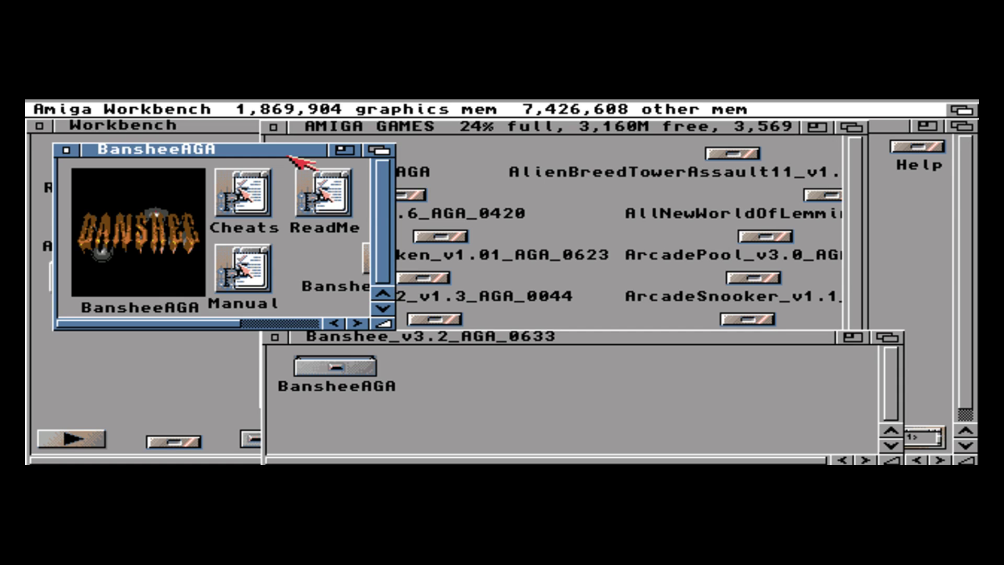
pyautogui.moveTo(298, 151); pyautogui.dragTo(643, 141)
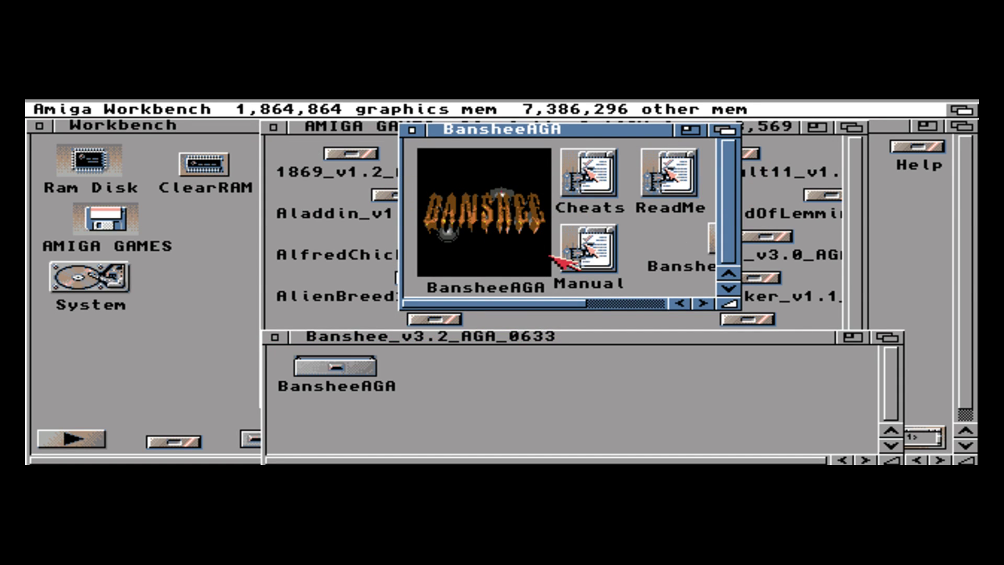
# Launch BansheeAGA, cancel the WHDLoad missing kickstart error, and move the window down-left.
pyautogui.click(485, 221)
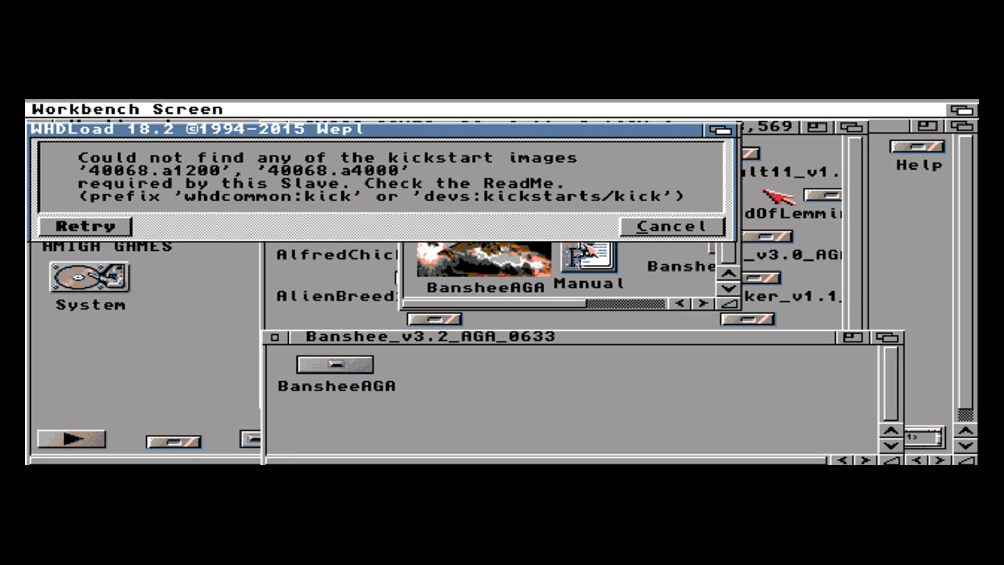
pyautogui.click(628, 226)
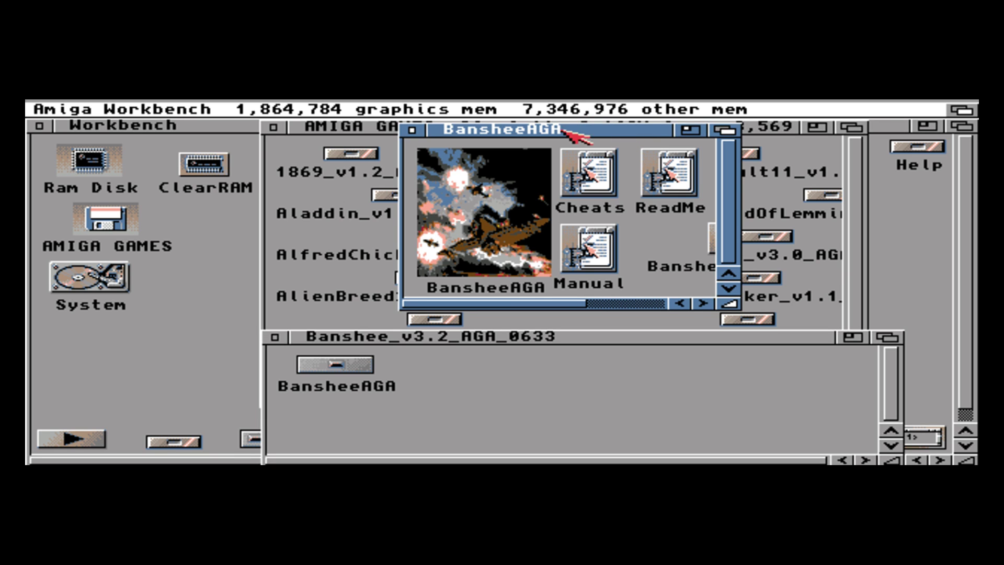
pyautogui.moveTo(566, 133)
pyautogui.mouseDown()
pyautogui.moveTo(381, 228)
pyautogui.moveTo(480, 208)
pyautogui.mouseUp()
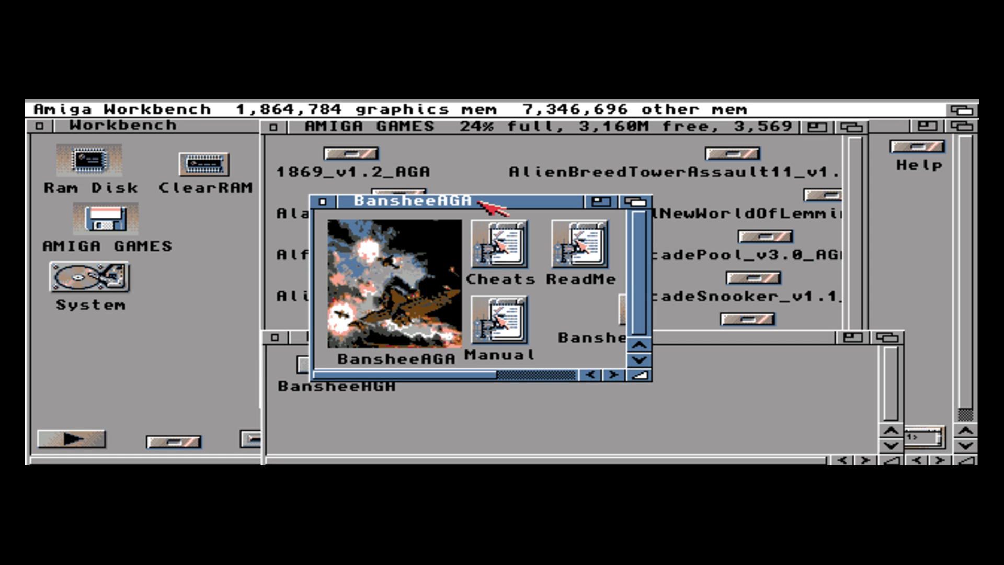
# Close BansheeAGA first, then Banshee_v3.2_AGA_0633, then the AMIGA GAMES drawer window.
pyautogui.click(319, 204)
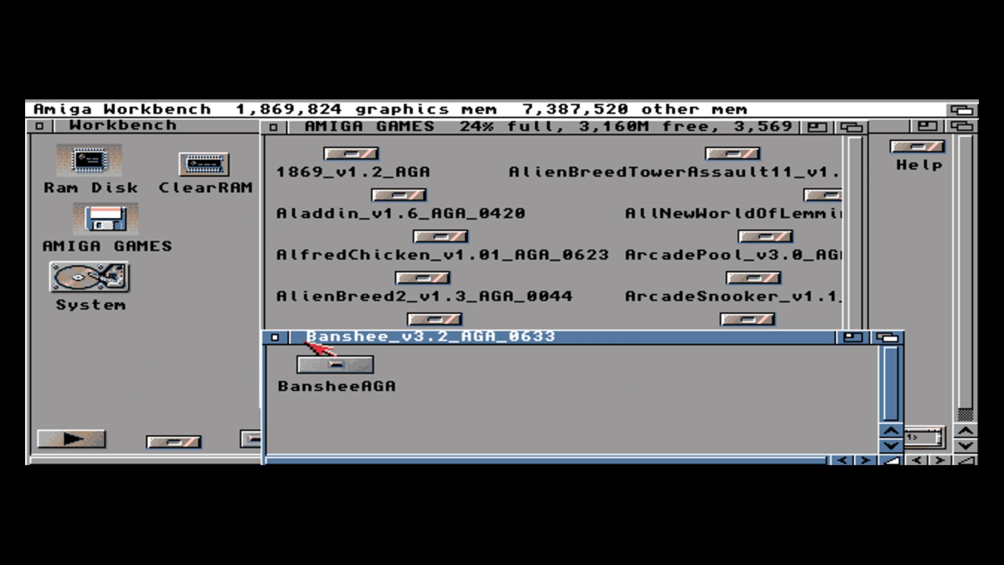
pyautogui.click(275, 337)
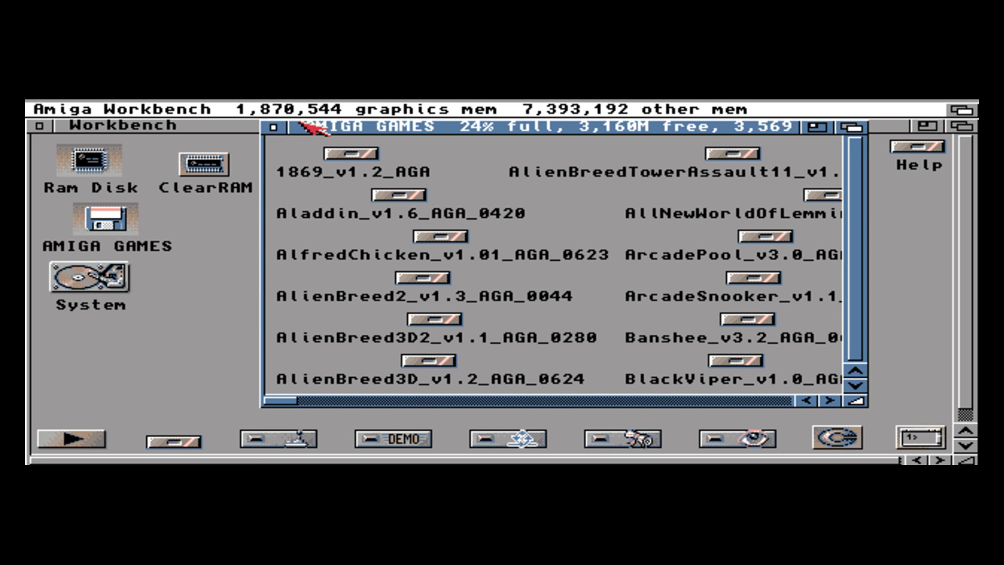
pyautogui.click(273, 127)
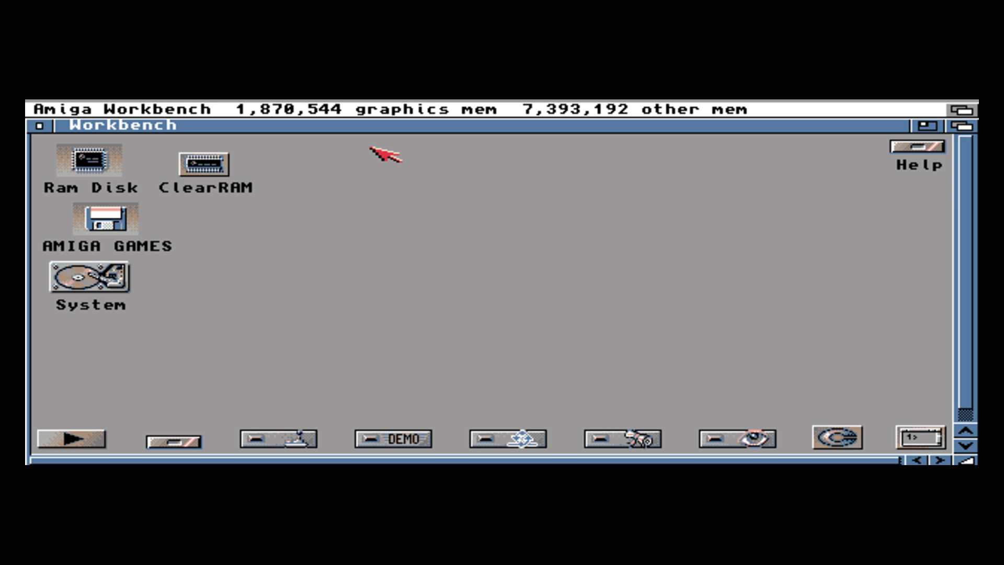